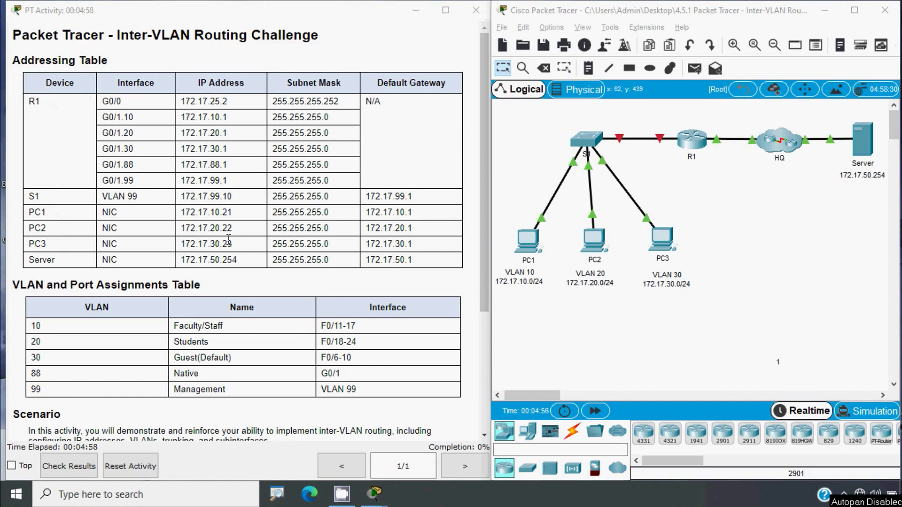
- Read the activity instructions, enter privileged mode on router R1 and run show ip interface brief
scroll(148, 286, down, 1)
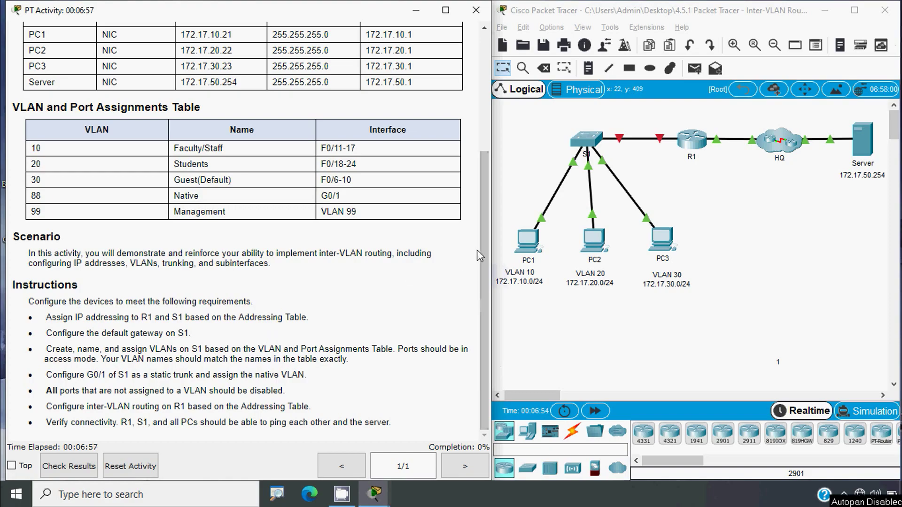
scroll(485, 173, up, 3)
scroll(485, 173, up, 2)
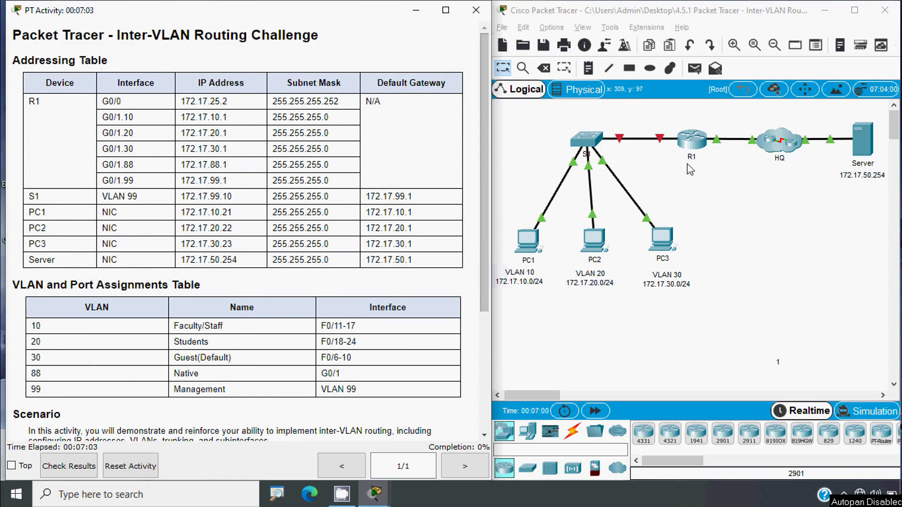
click(693, 143)
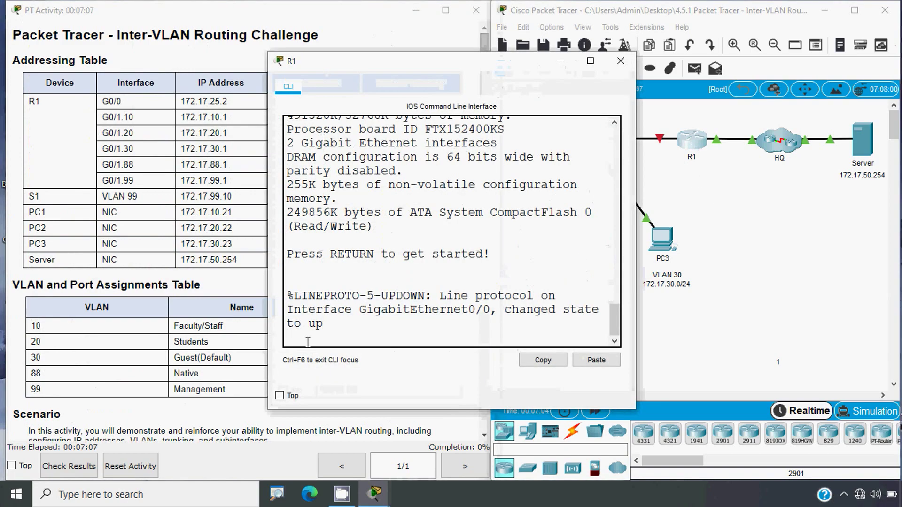
key(Return)
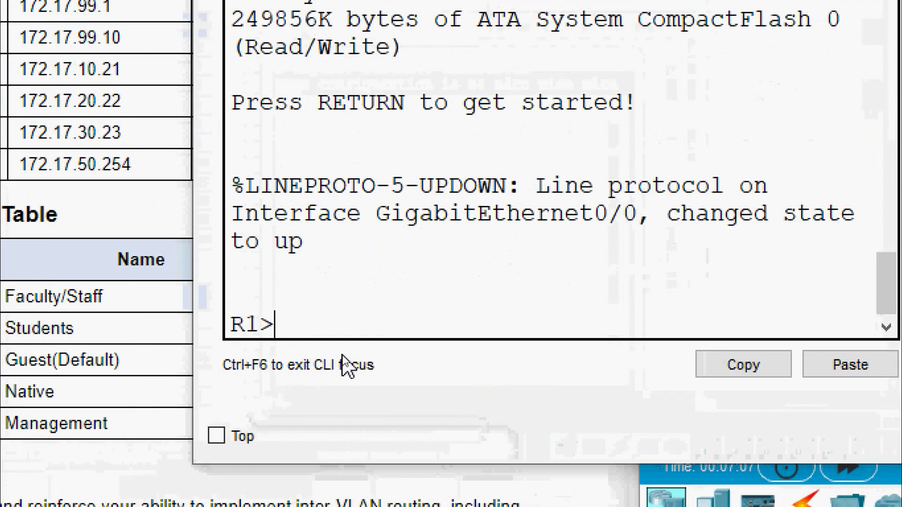
text(enable)
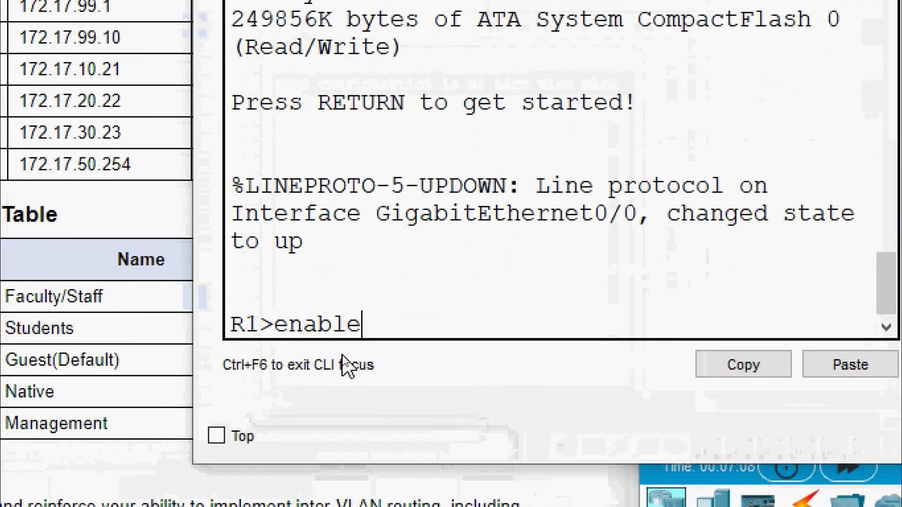
key(Return)
text(sho)
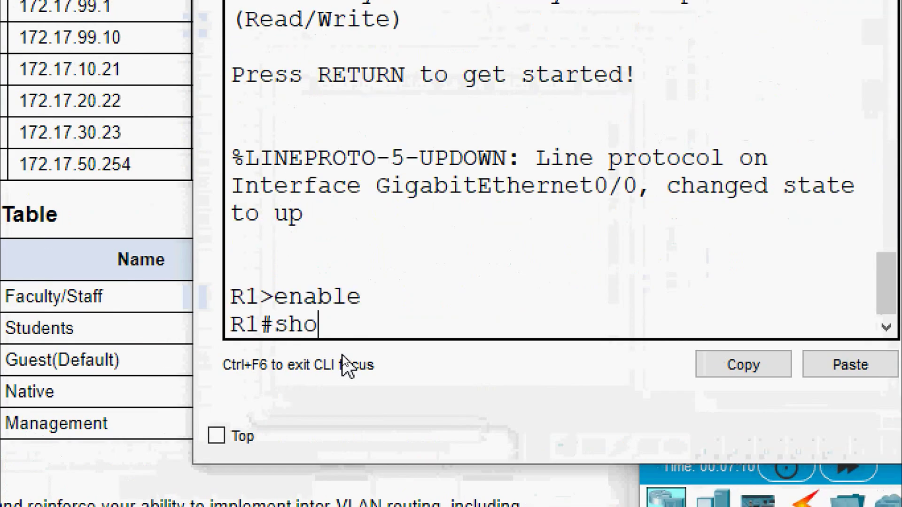
text(w ip inter)
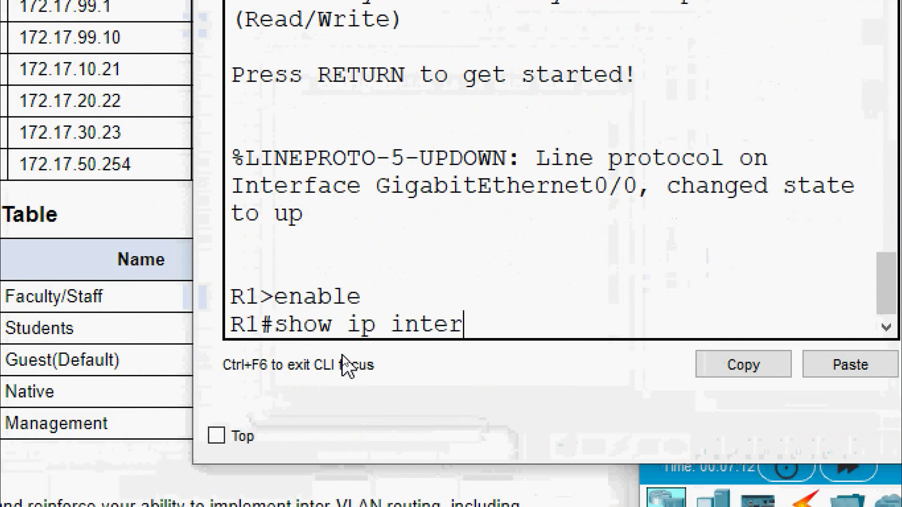
text(face brief)
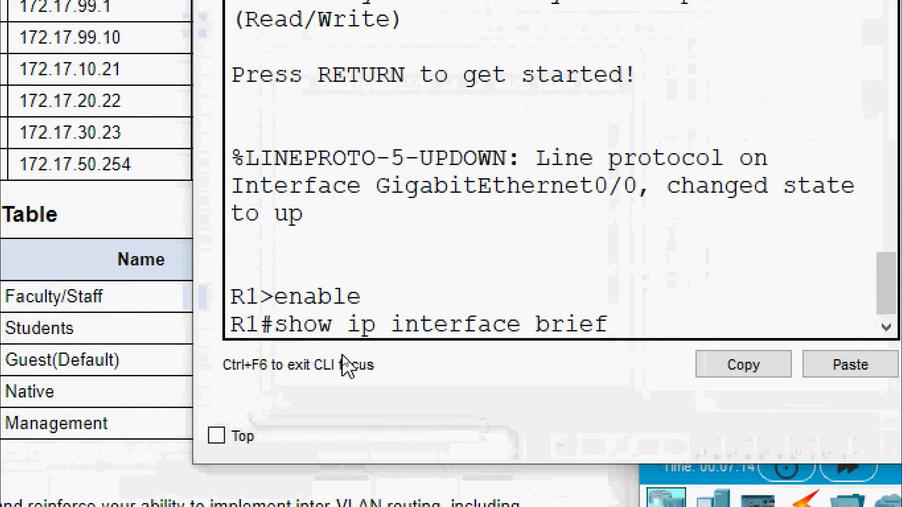
key(Return)
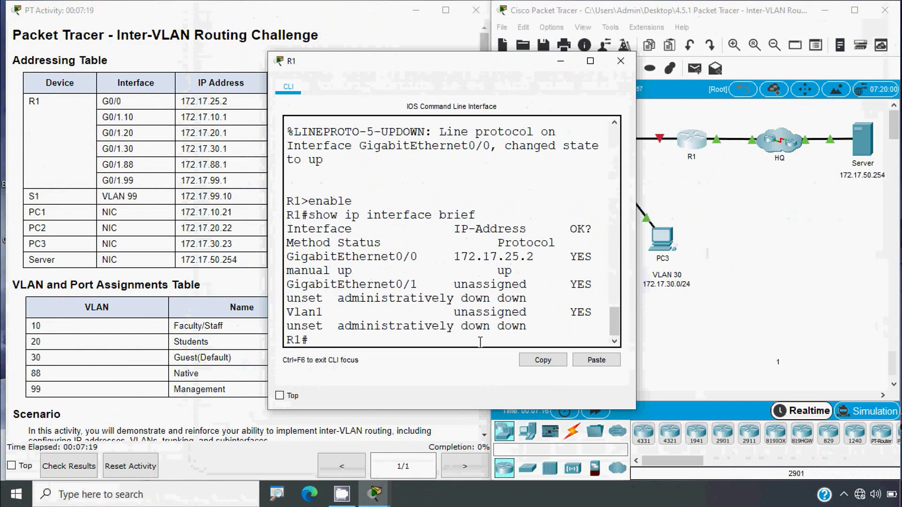
- Check in the topology which ports connect R1 to HQ and R1 to switch S1
drag(635, 281, 817, 271)
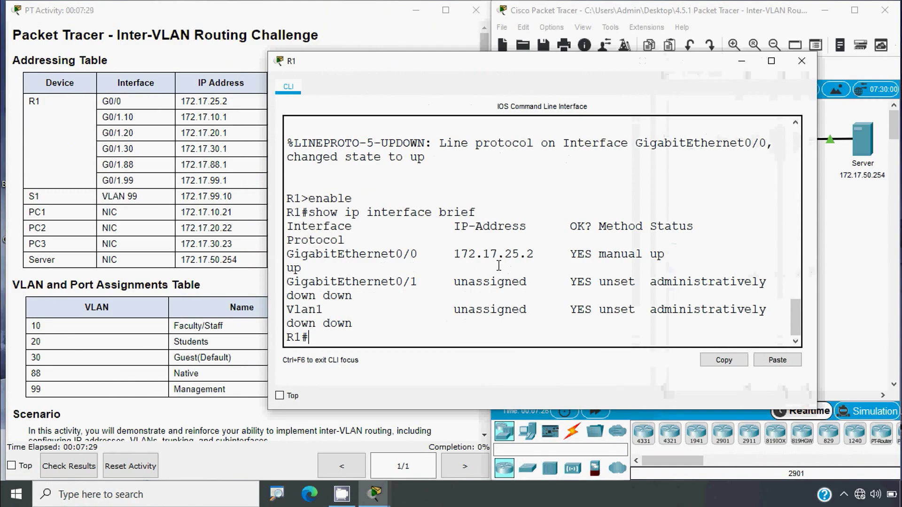
drag(585, 73, 393, 116)
click(734, 203)
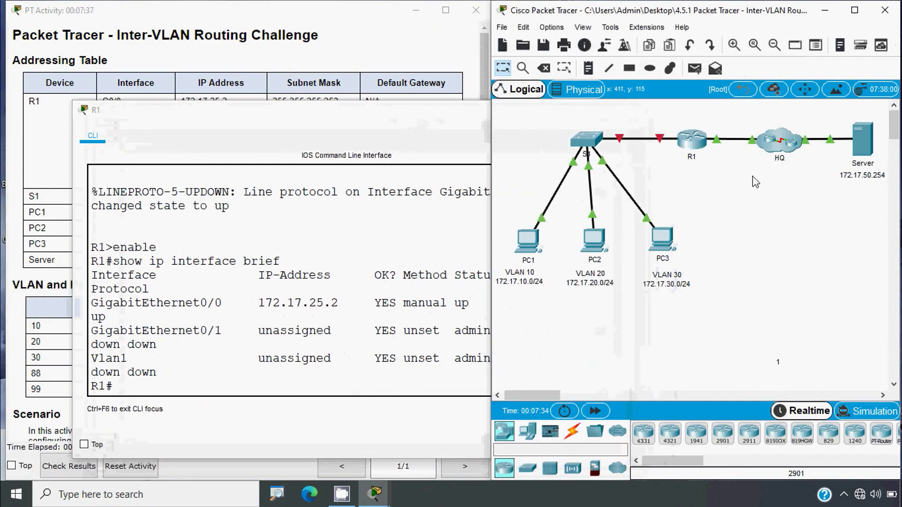
mouse_move(734, 142)
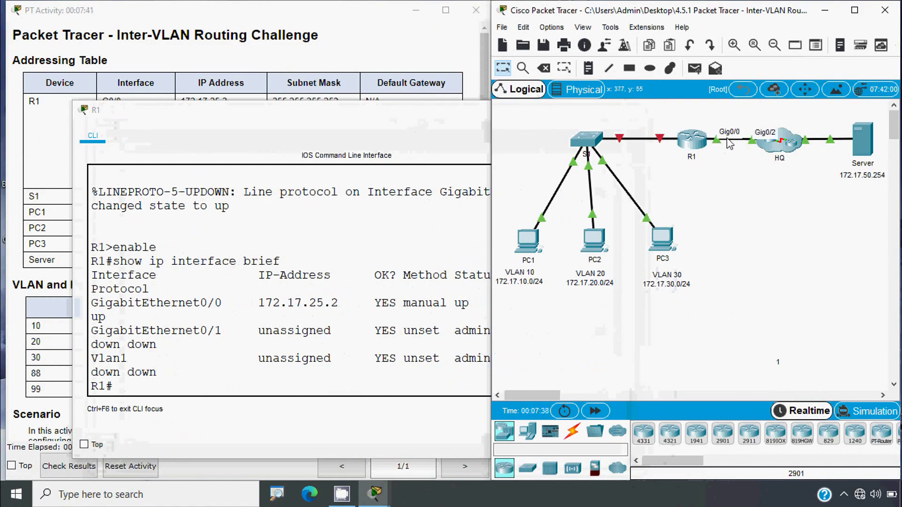
click(691, 139)
click(608, 110)
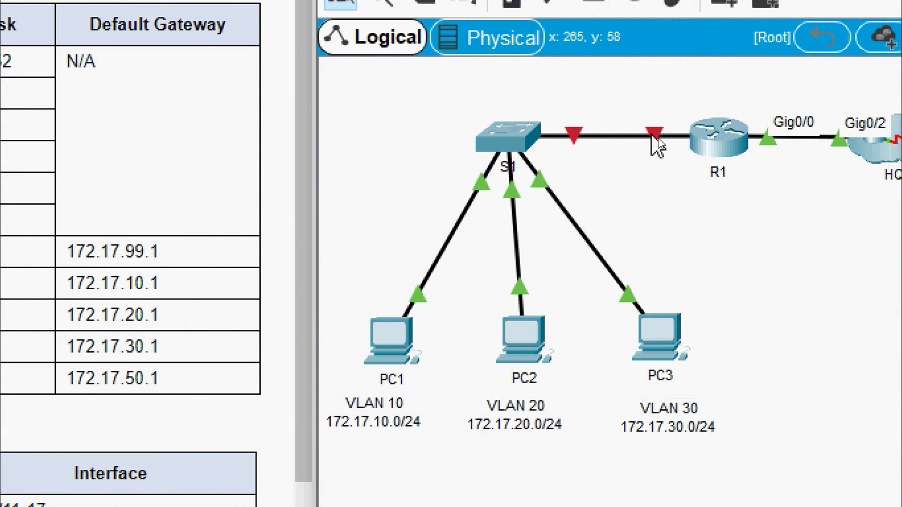
mouse_move(659, 141)
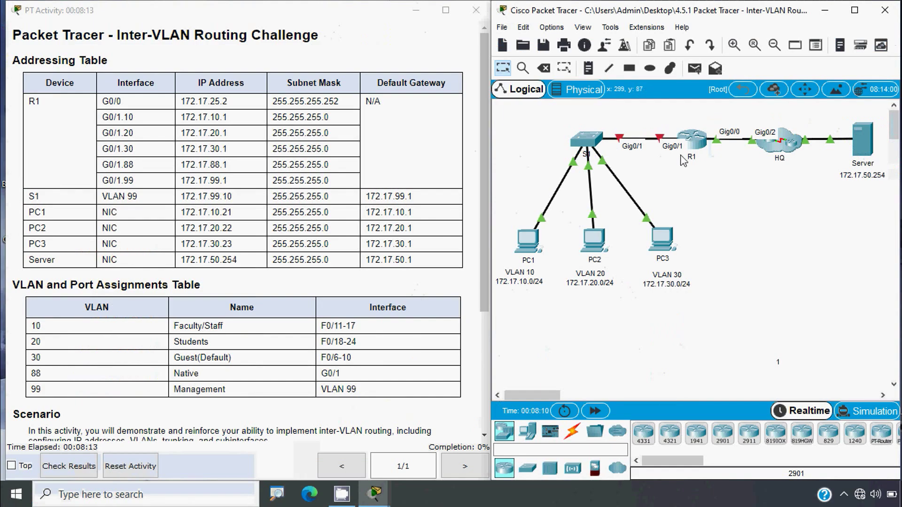
- Enter global configuration mode on R1 and create subinterface g 0/1.10
click(719, 137)
drag(495, 67, 694, 42)
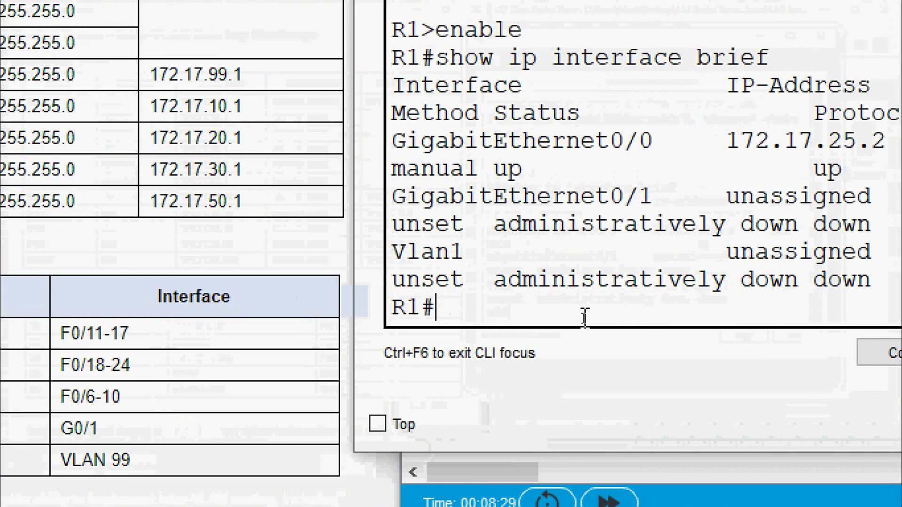
text(conf t)
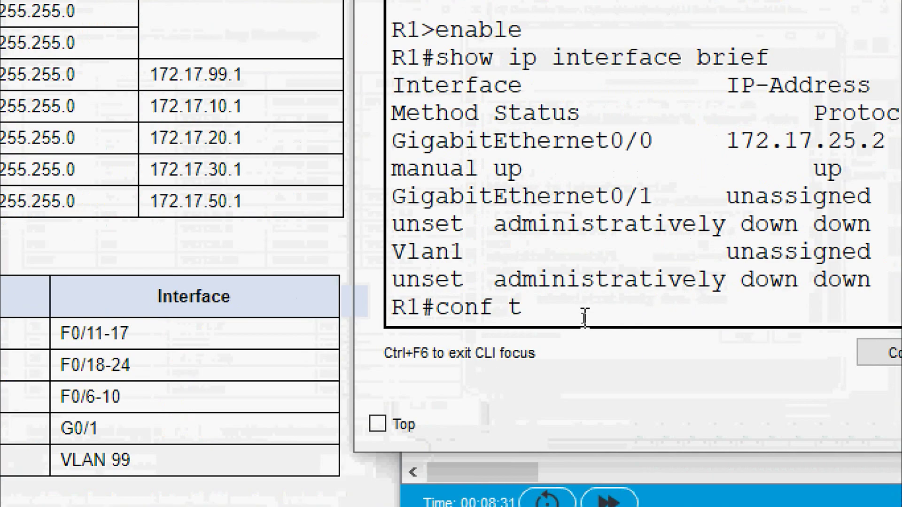
key(Return)
text(interfac)
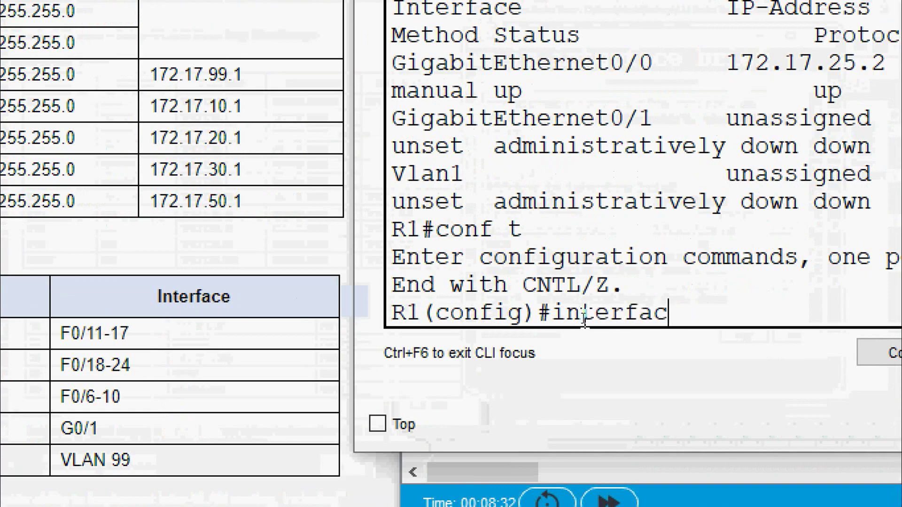
text(e g 0/1.10)
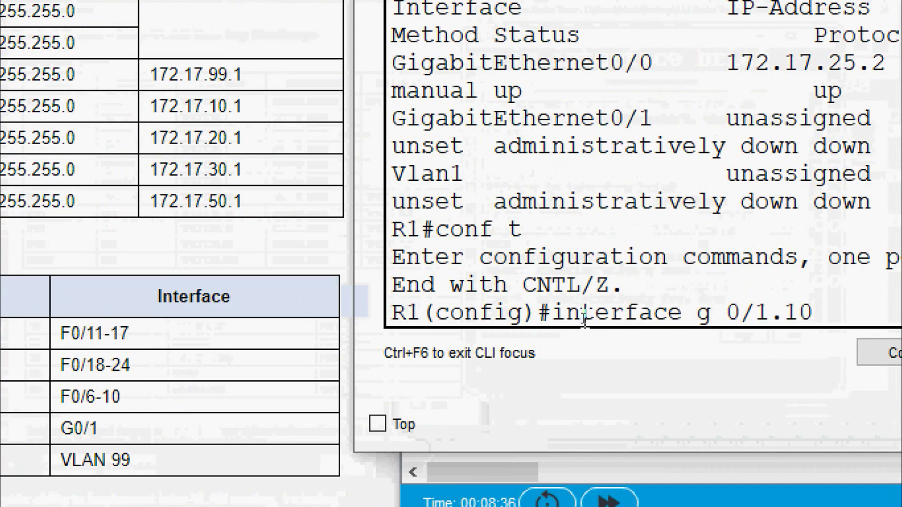
key(Return)
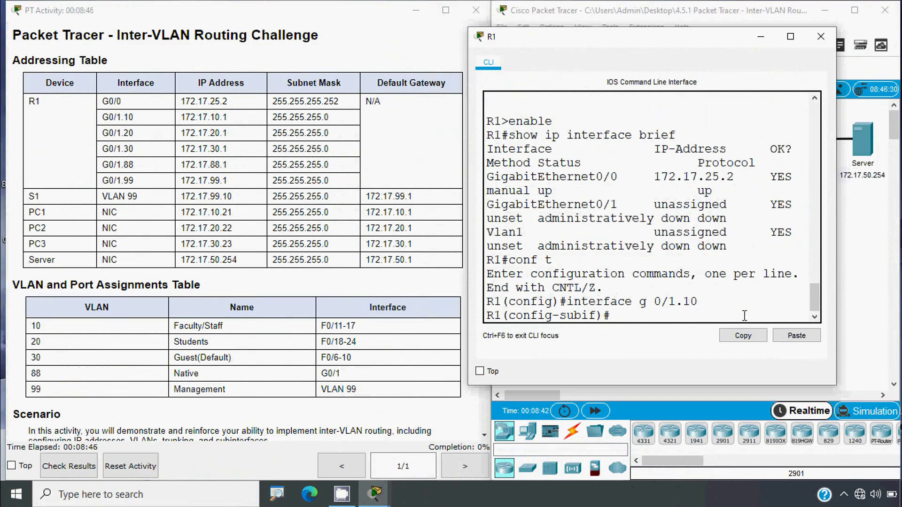
- Set dot1q encapsulation with VLAN 10 on R1's g 0/1.10 subinterface
drag(468, 271, 381, 277)
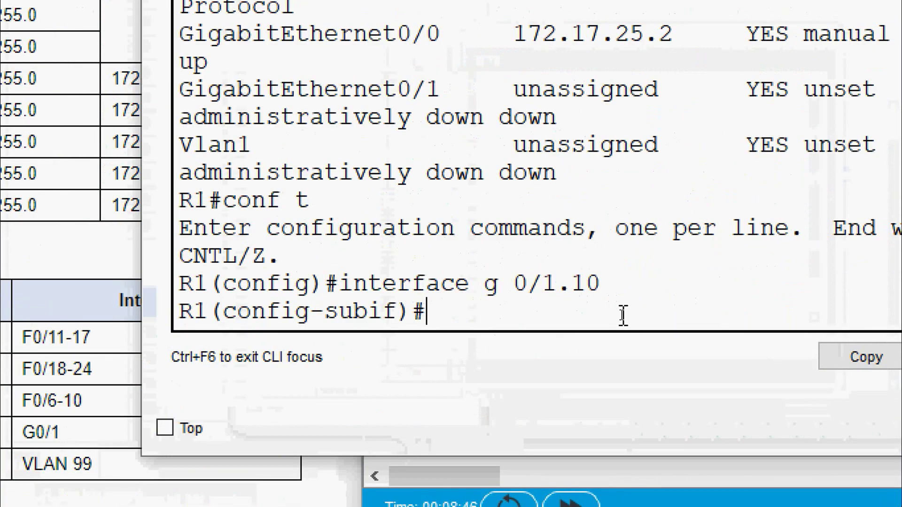
text(encapsulat)
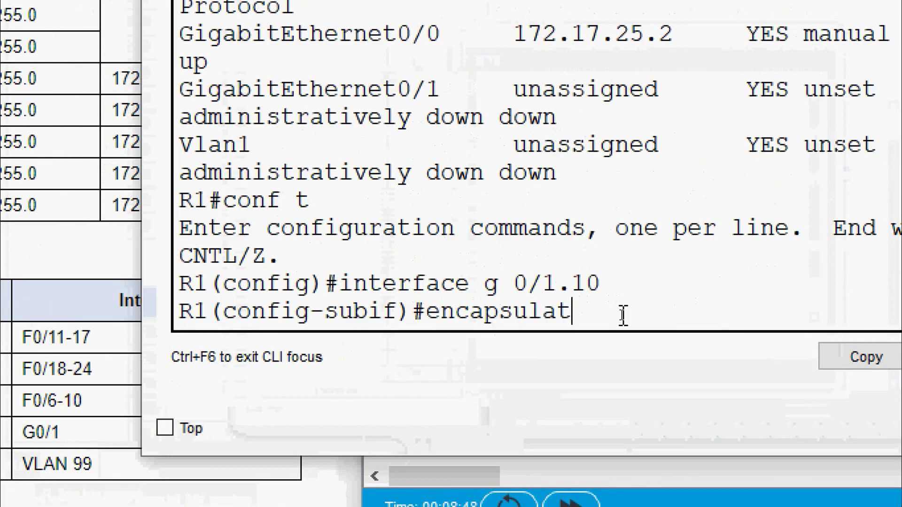
text(ion dot1q)
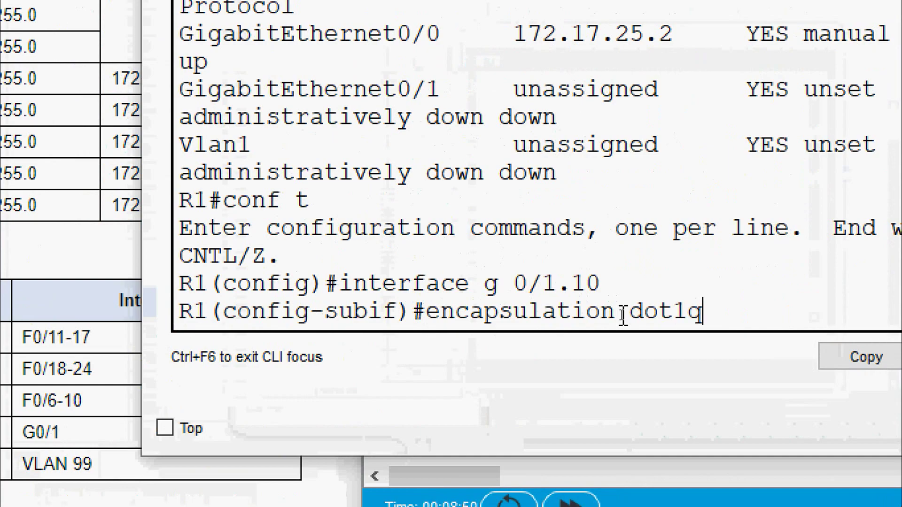
text( 10)
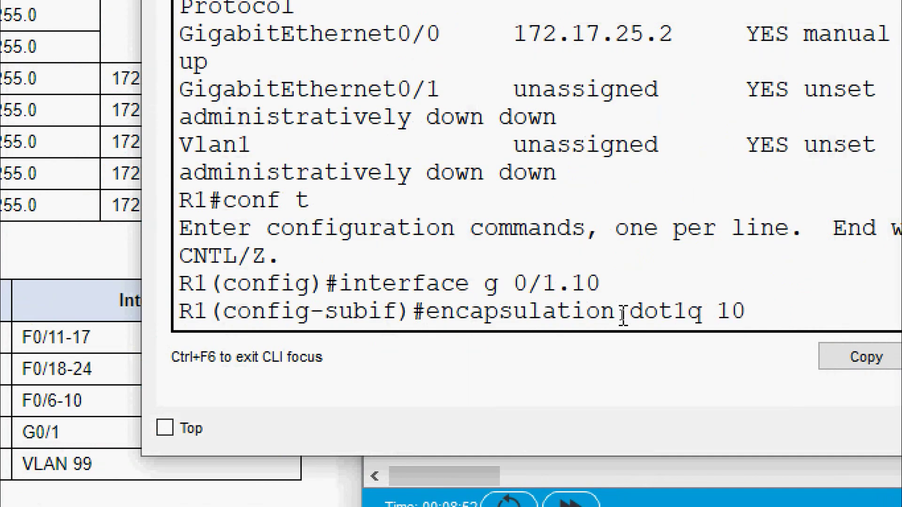
key(Return)
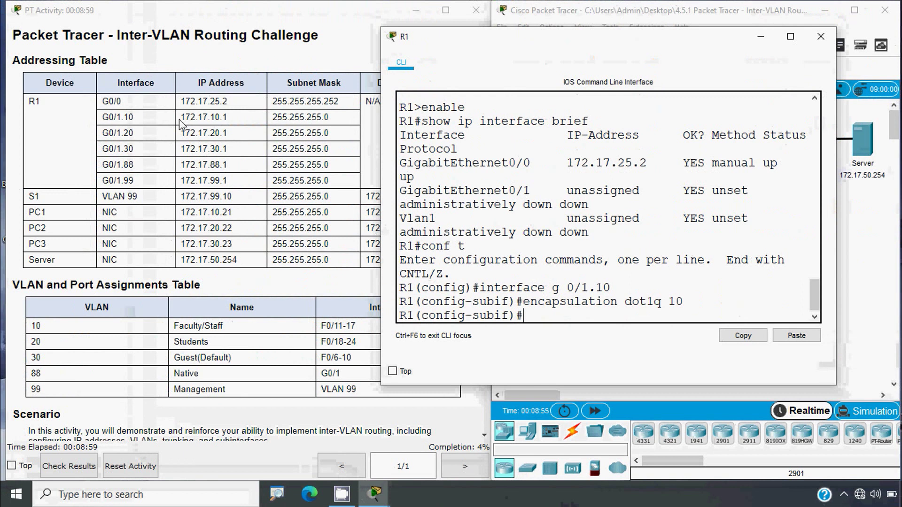
- Assign IP address 172.17.10.1 with mask 255.255.255.0 to R1's g 0/1.10 subinterface
drag(181, 117, 227, 117)
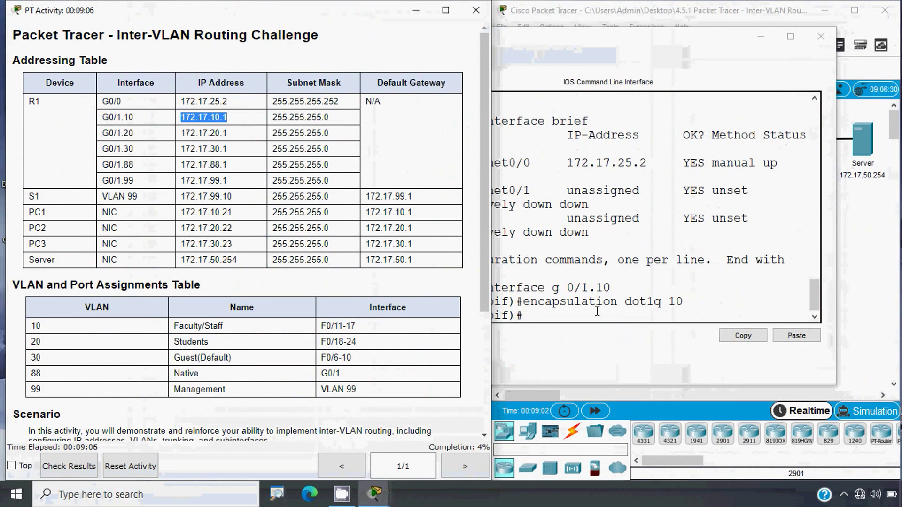
click(560, 317)
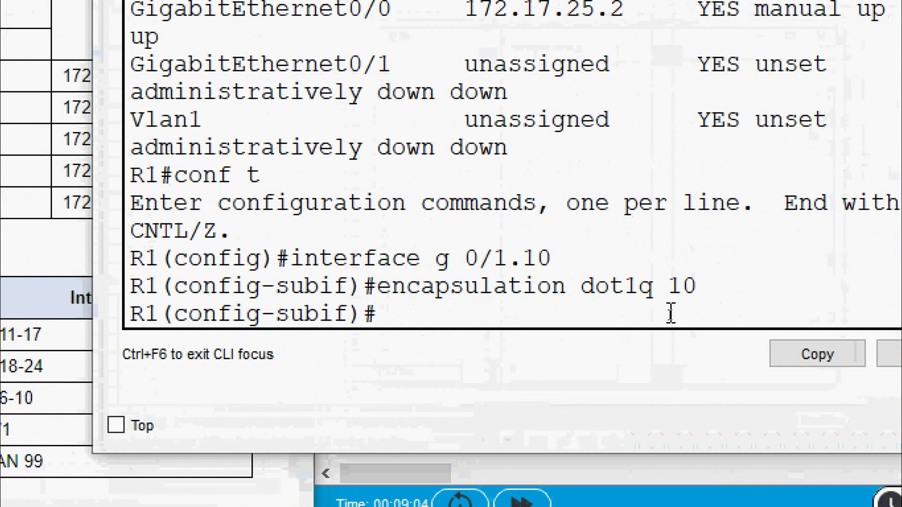
text(ip addres)
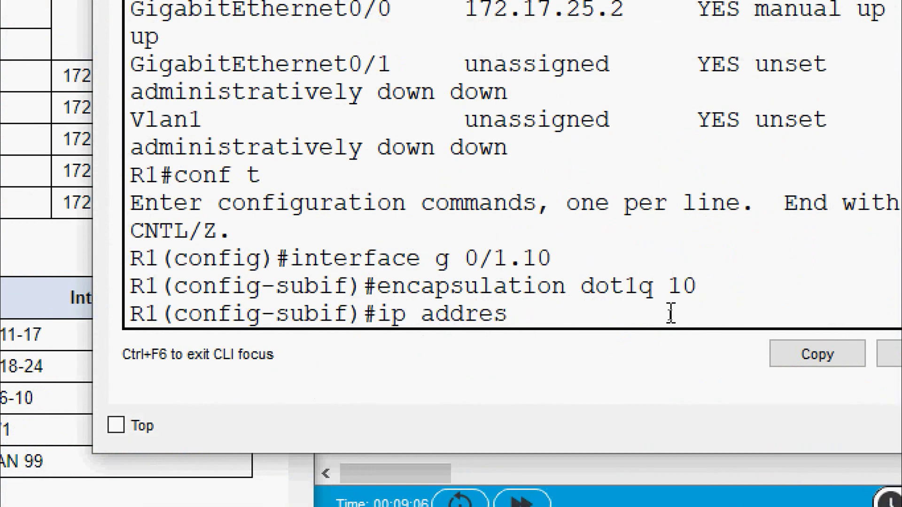
text(s 172.17.10.1)
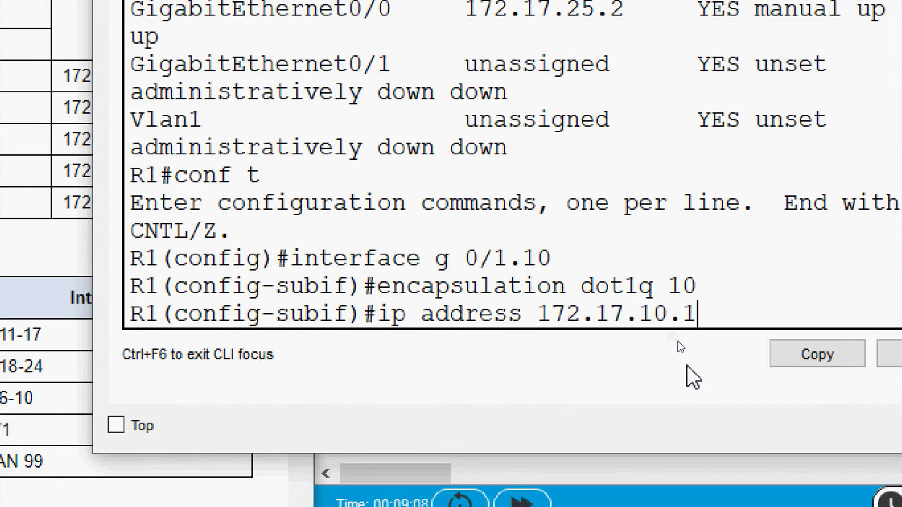
text( 25)
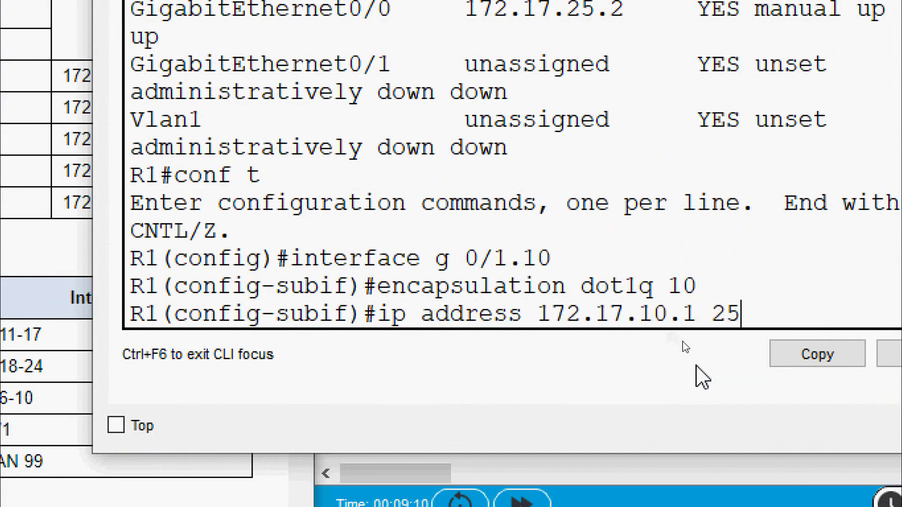
text(5.255.)
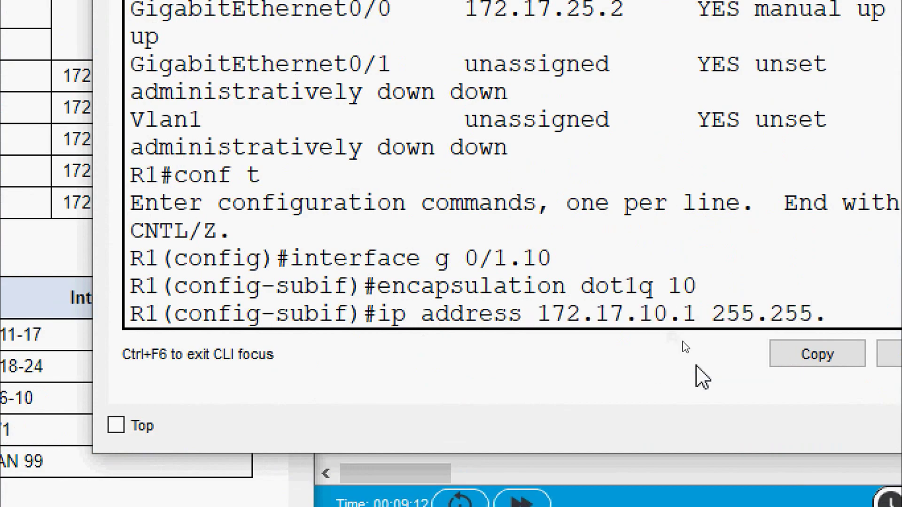
text(255.0)
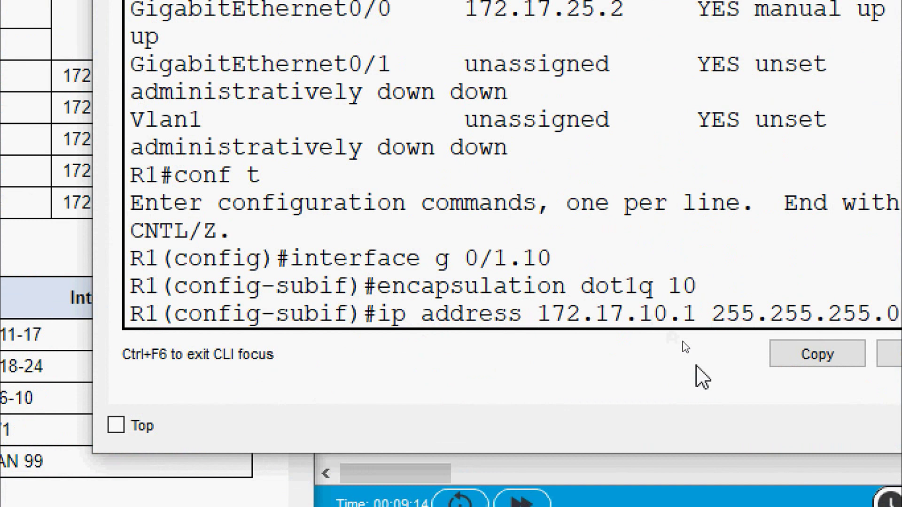
key(Return)
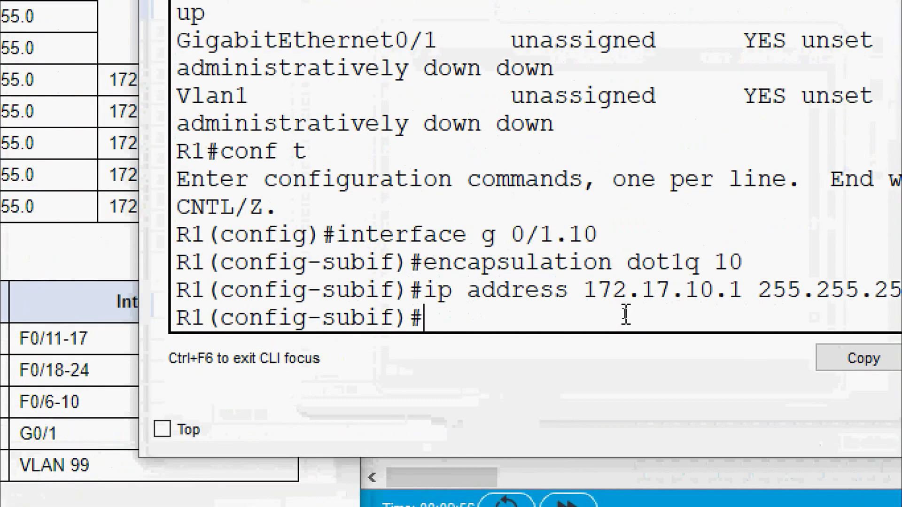
- Exit the VLAN 10 subinterface and create subinterface g 0/1.20 on R1 with dot1q encapsulation for VLAN 20
text(exit)
key(Return)
text(interface)
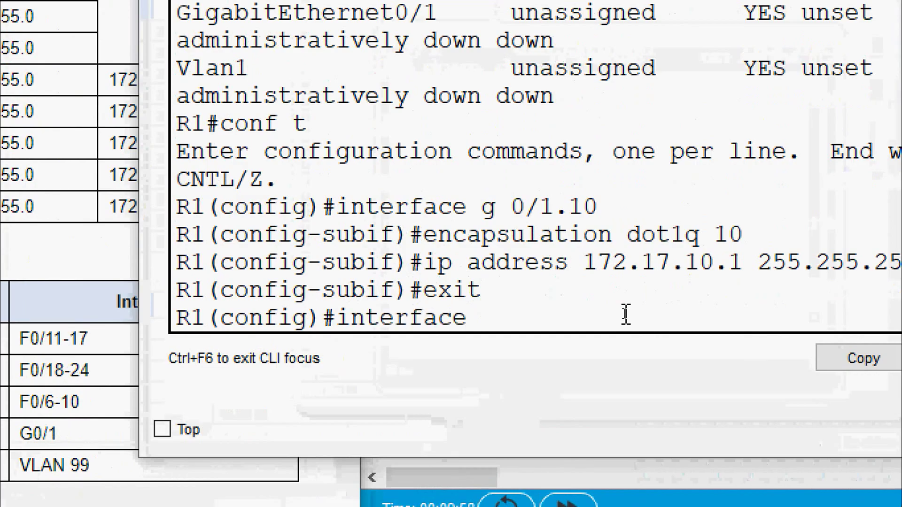
text( g 0/1.20)
key(Return)
text(encapsulation dot1q)
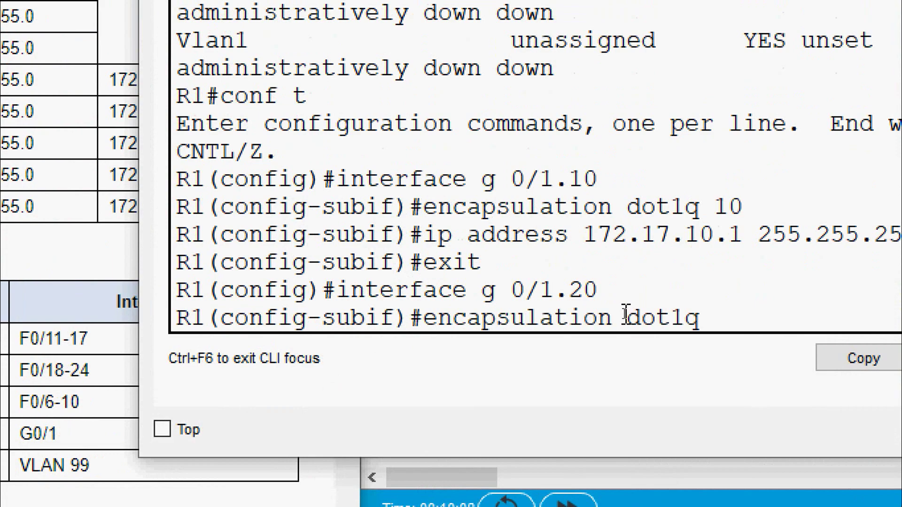
text( 20)
key(Return)
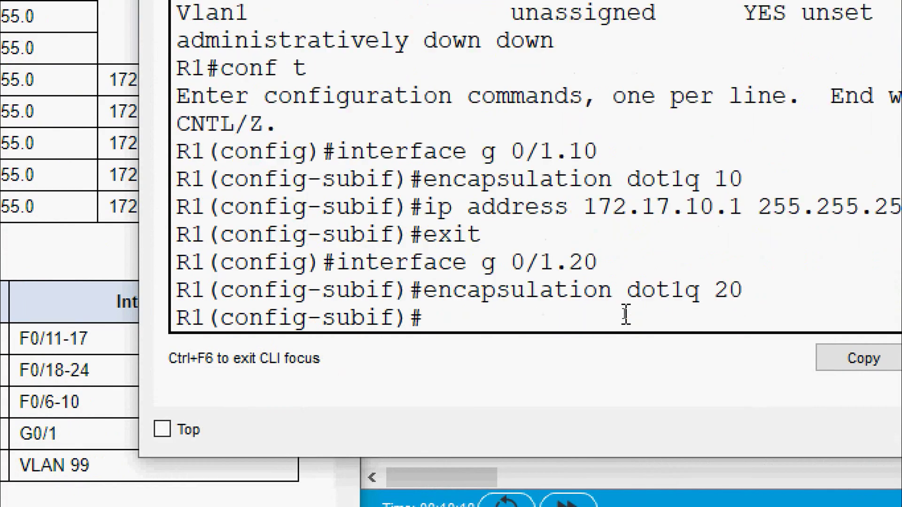
- Assign IP address 172.17.20.1 with mask 255.255.255.0 to R1's g 0/1.20 subinterface
text(ip addres)
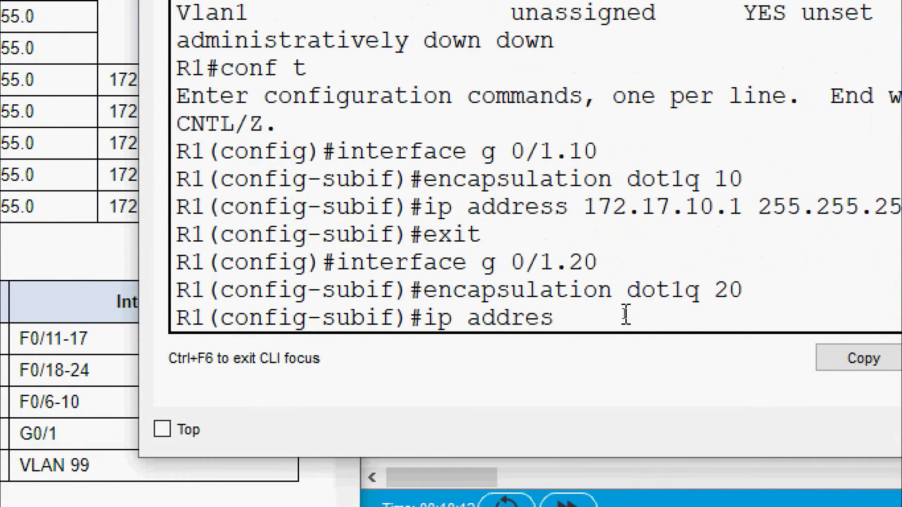
text(s 172.1)
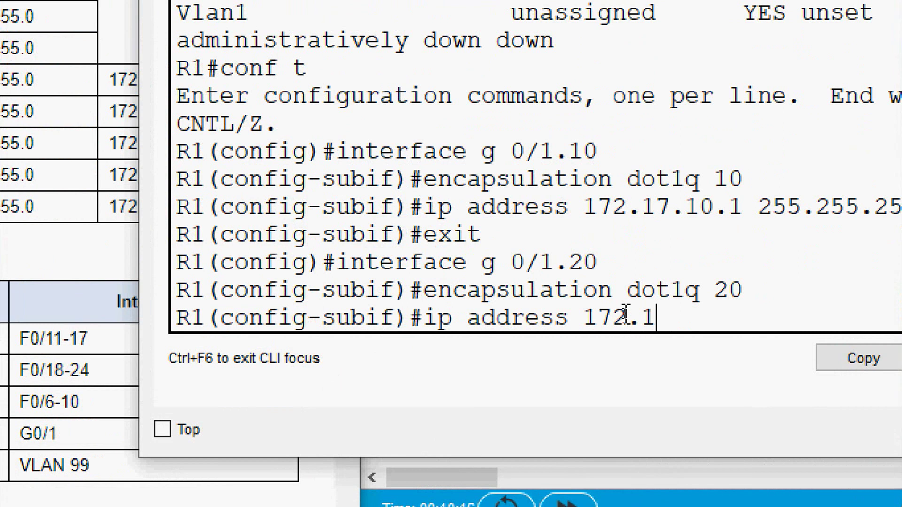
text(7.20/)
key(BackSpace)
text(.1 )
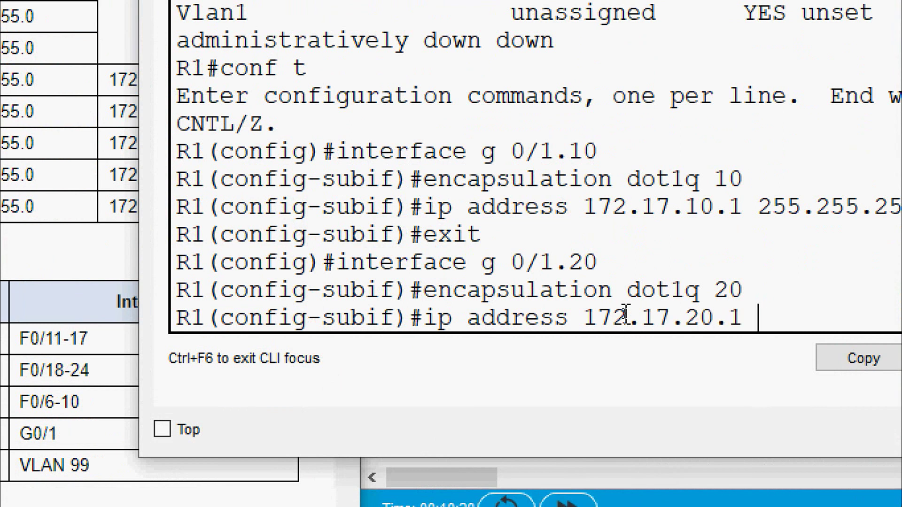
text(255.)
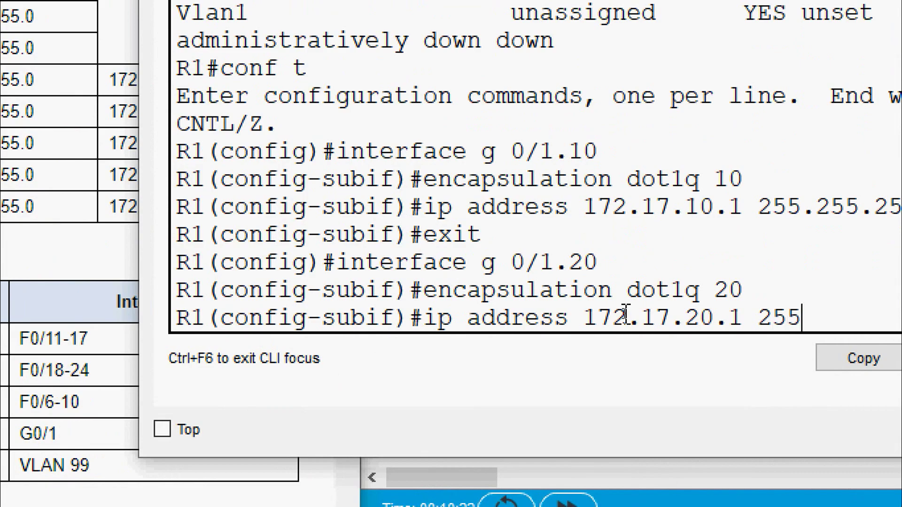
text(255.255.0)
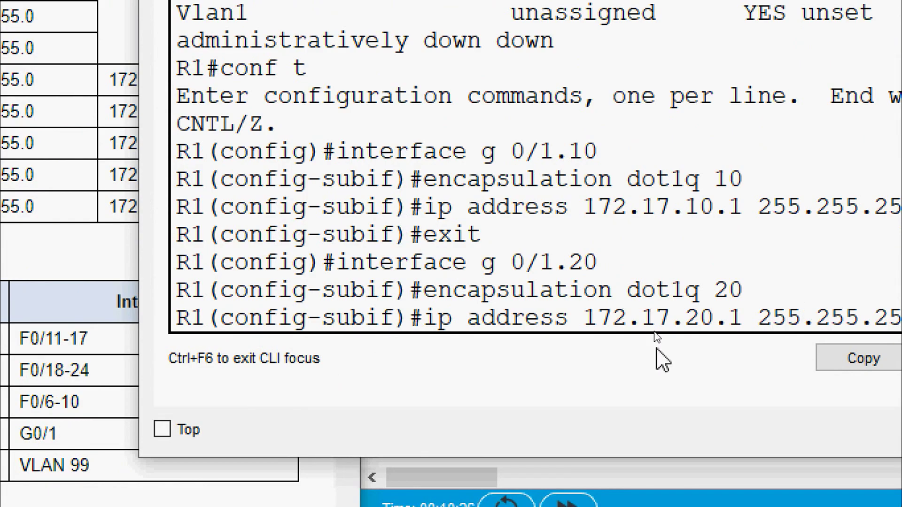
key(Return)
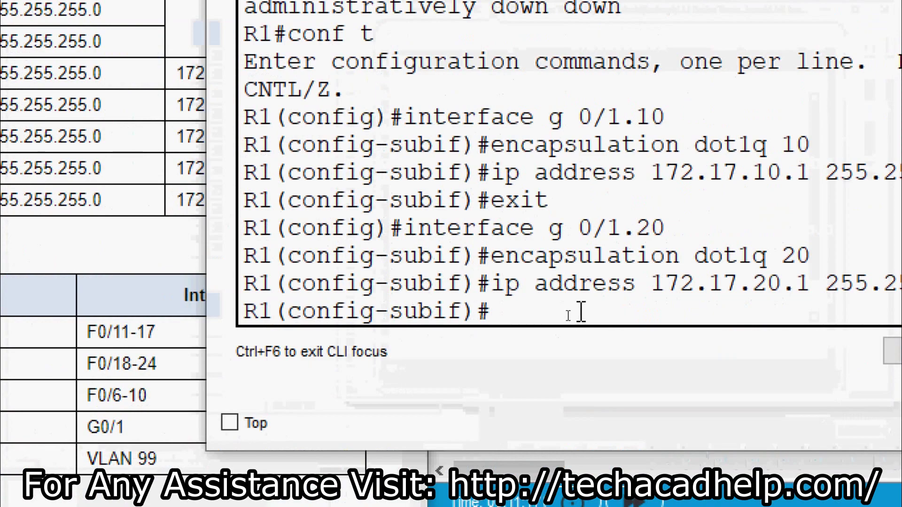
- Exit the VLAN 20 subinterface and create subinterface g0/1.30 on R1
text(exit)
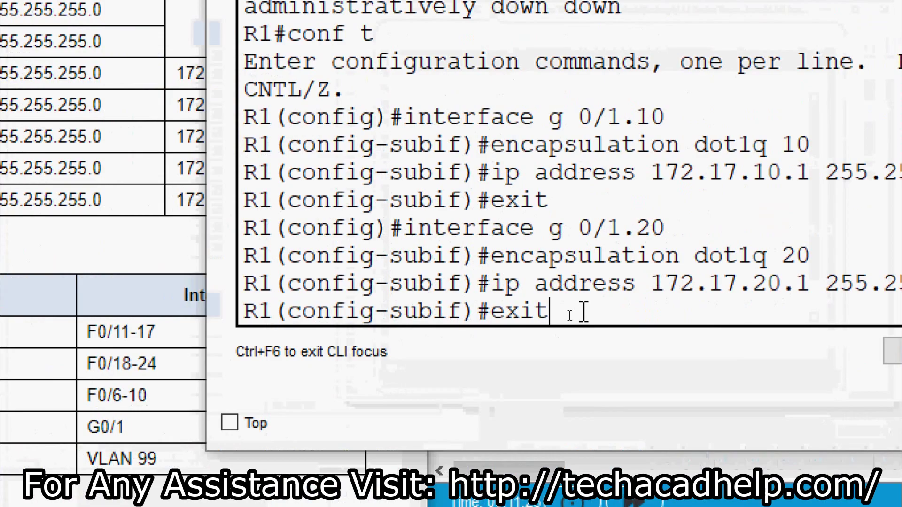
key(Return)
text(interface )
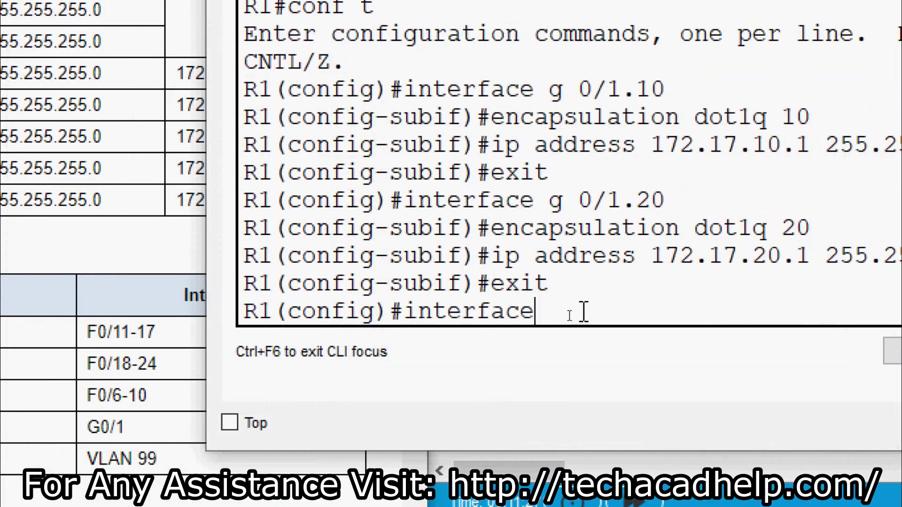
text(g0/)
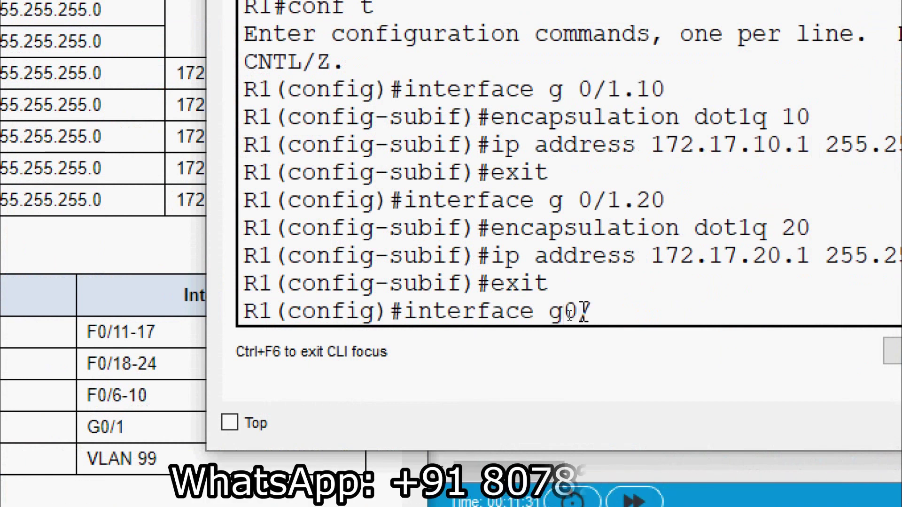
text(1.3)
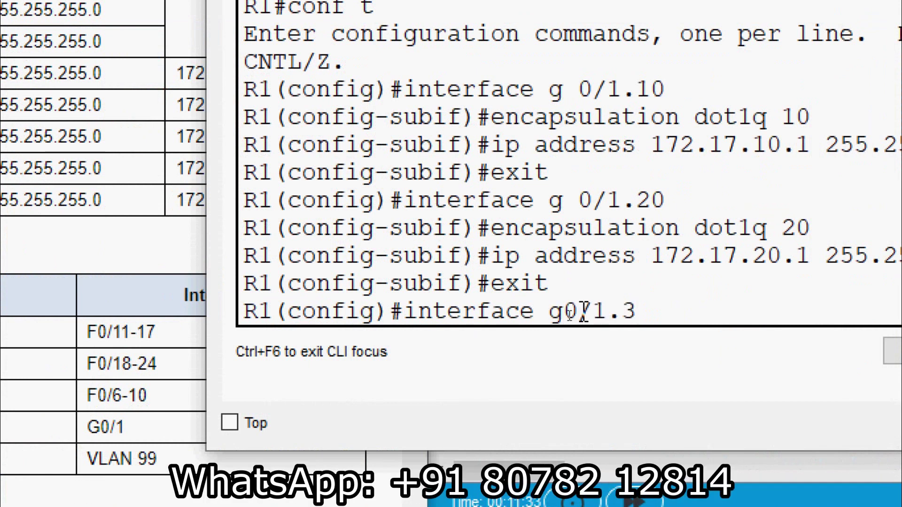
text(0)
key(Return)
- Set dot1q encapsulation with VLAN 30 on R1's g0/1.30 subinterface
text(enc)
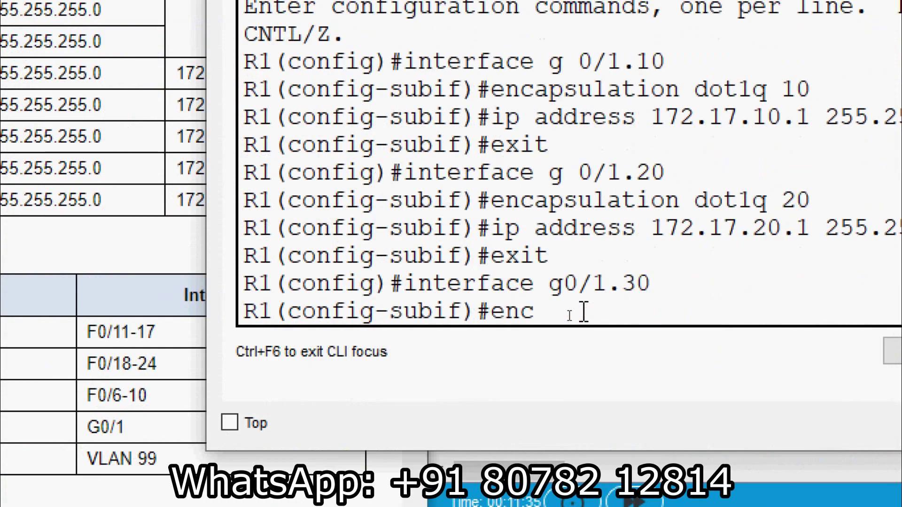
text(apsulation do)
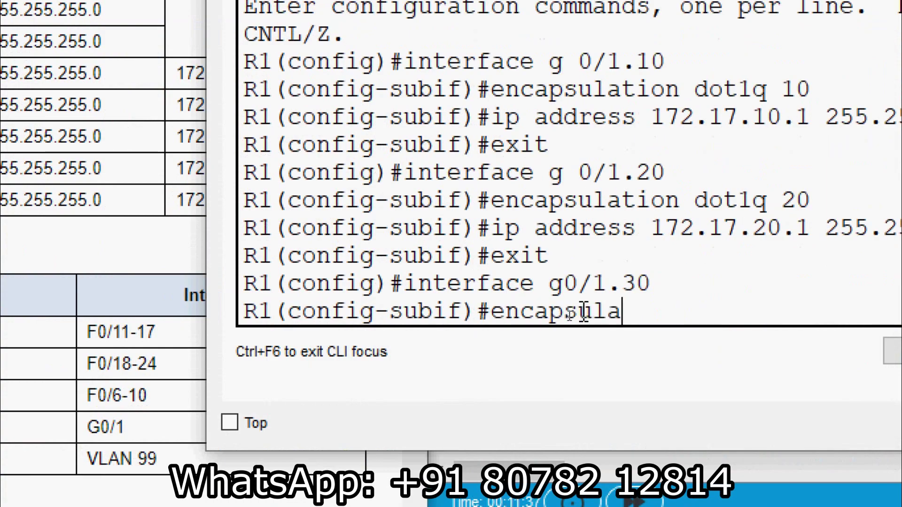
text(t1q 30)
key(Return)
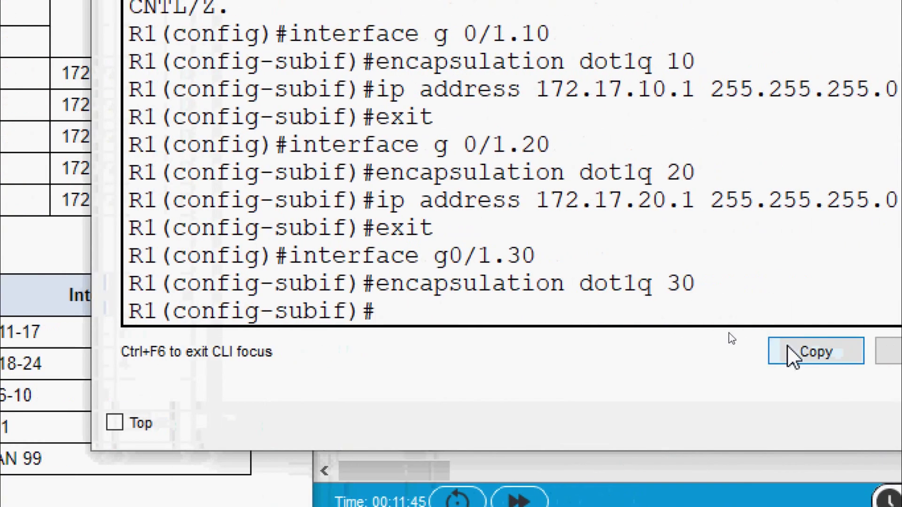
- Assign IP address 172.17.30.1 with mask 255.255.255.0 to R1's g0/1.30 subinterface
text(ip address)
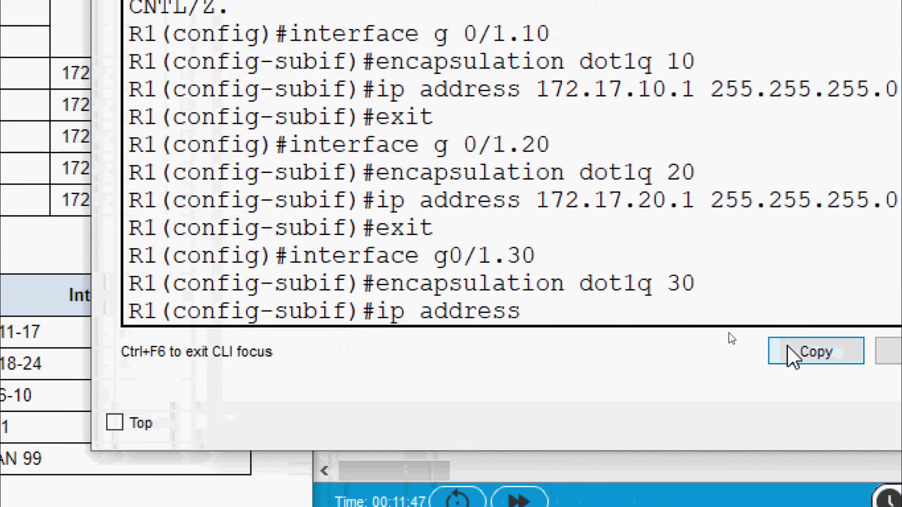
right_click(606, 309)
click(667, 357)
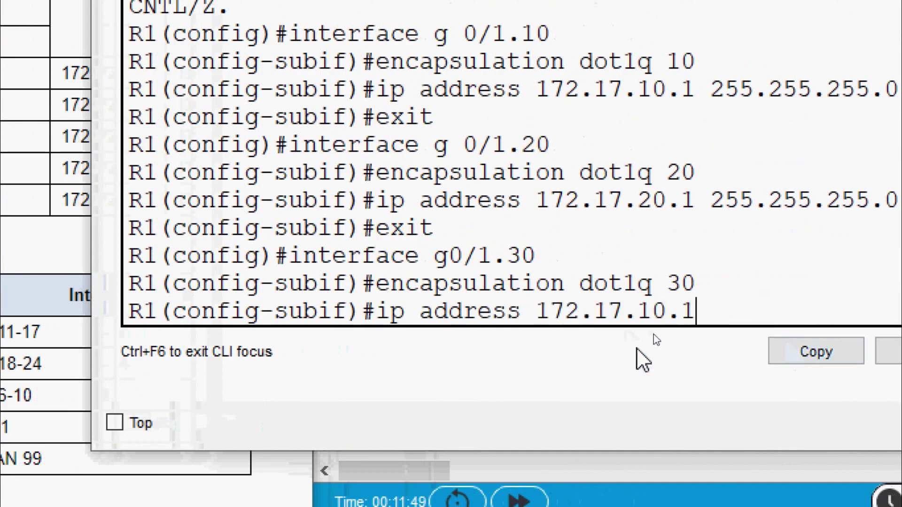
key(Left)
key(Left)
key(Left)
key(BackSpace)
text(3)
key(Right)
key(Right)
key(Right)
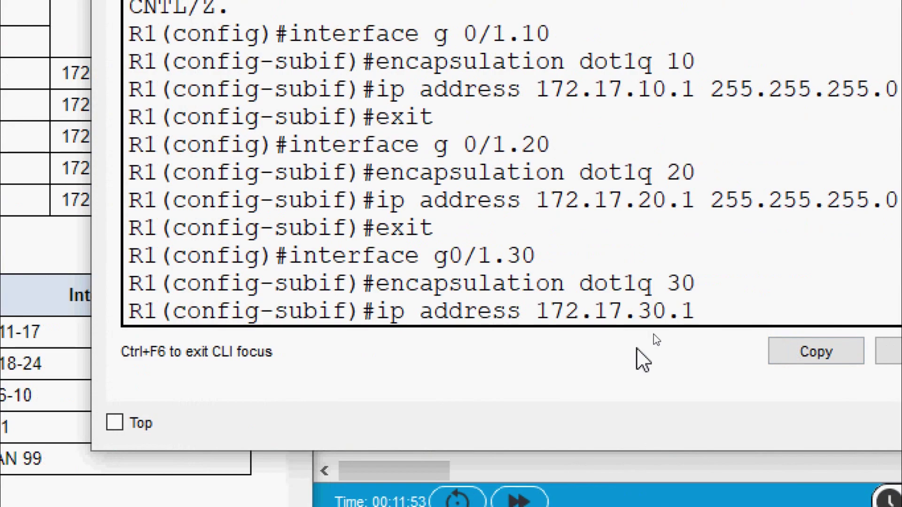
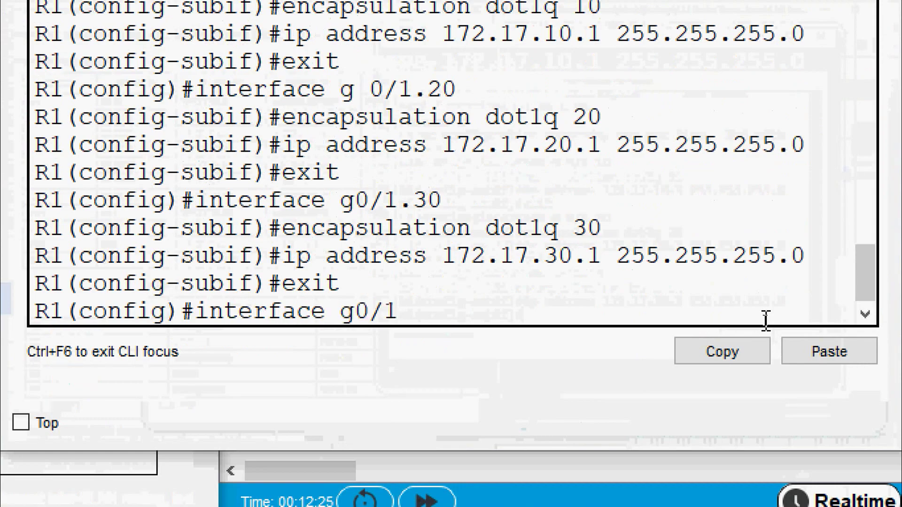
- Create subinterface g0/1.88 on R1 and set its dot1q encapsulation to VLAN 88
text(1.88)
key(Return)
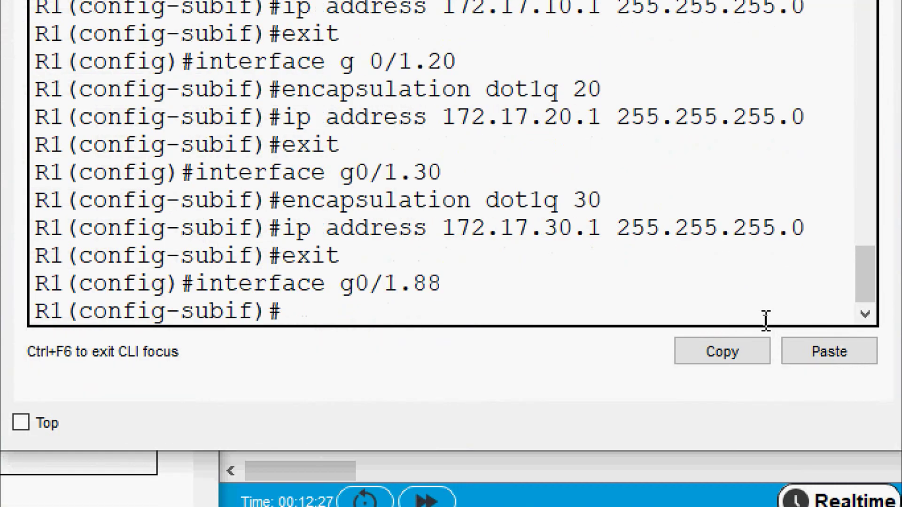
text(encaps)
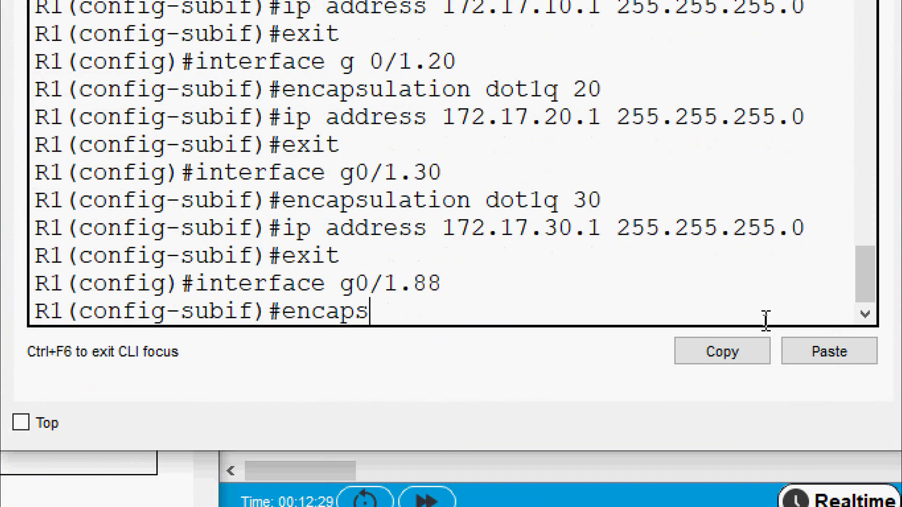
text(ulation dot1q)
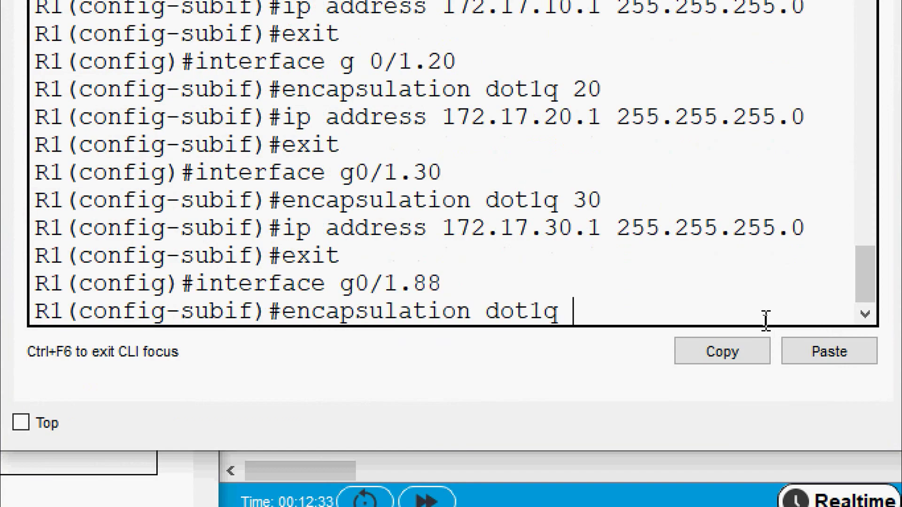
text( 88)
key(Return)
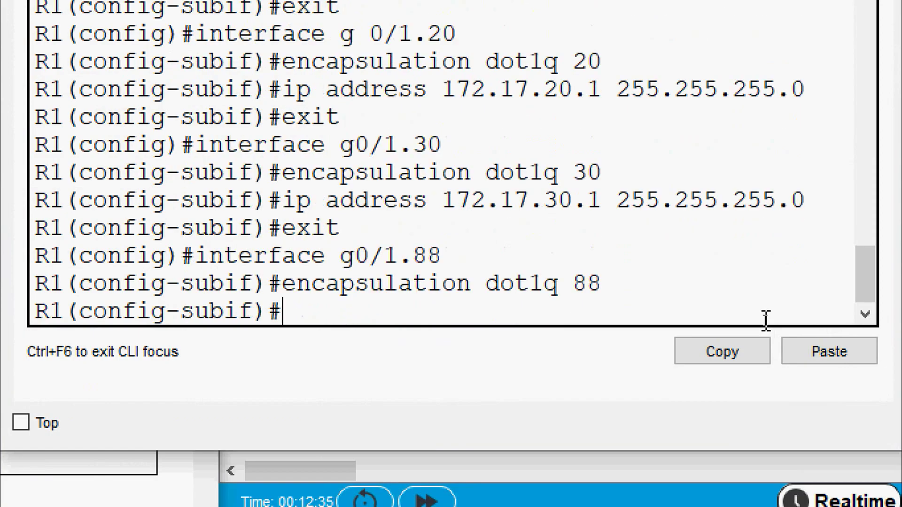
- Assign IP address 172.17.88.1 with mask 255.255.255.0 to R1's g0/1.88 subinterface
text(ip address)
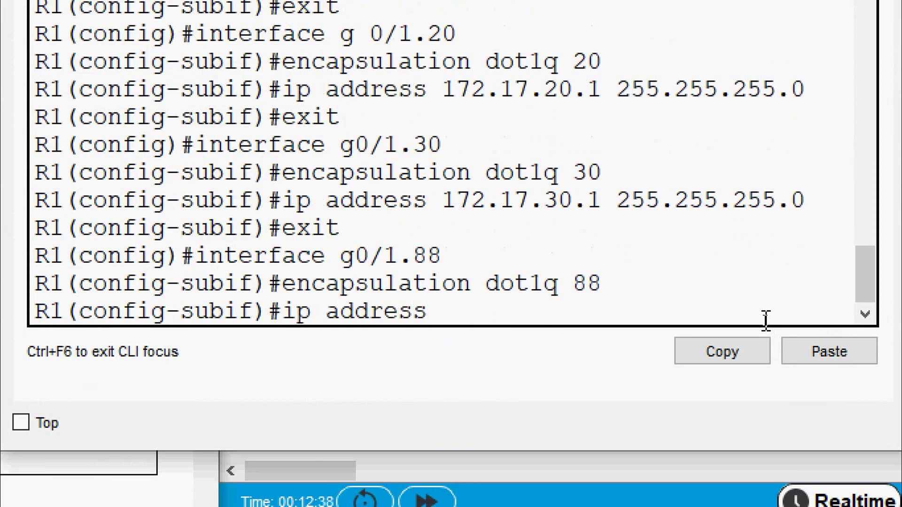
click(801, 352)
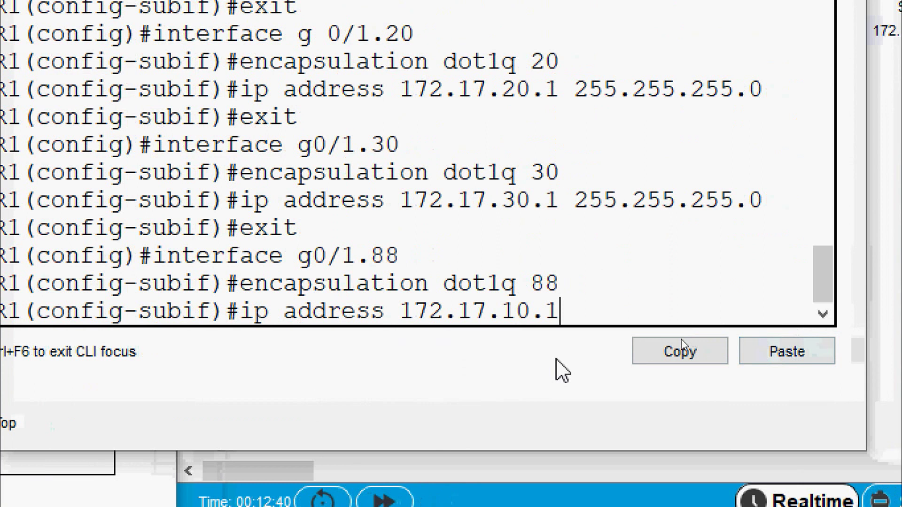
key(Left)
key(Left)
key(Left)
key(BackSpace)
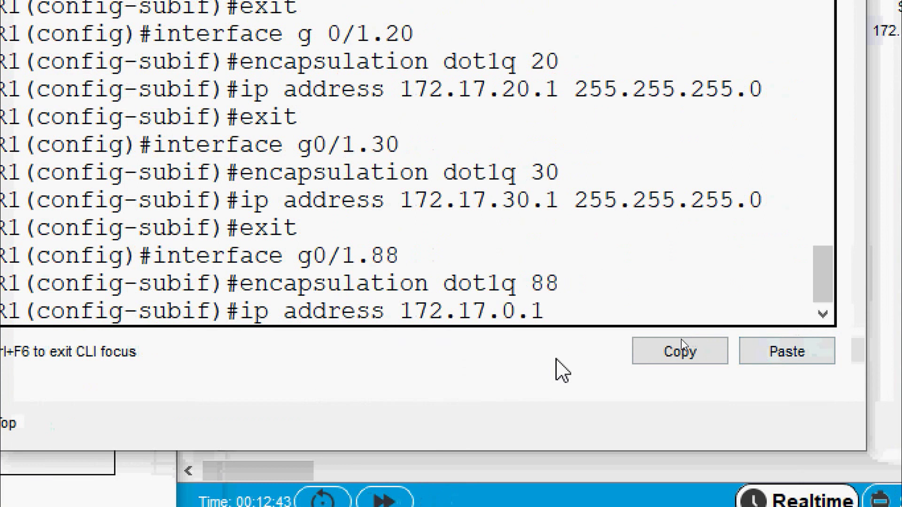
key(Right)
key(BackSpace)
text(88)
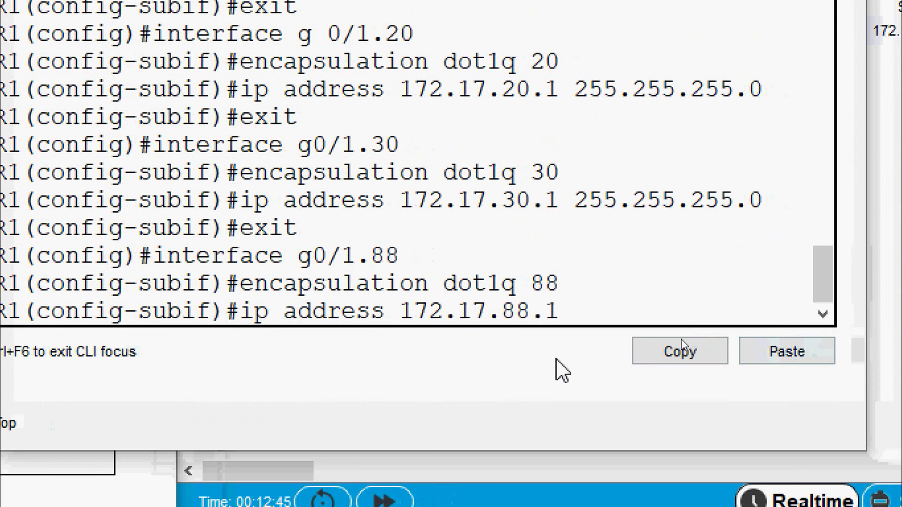
key(Right)
text(255)
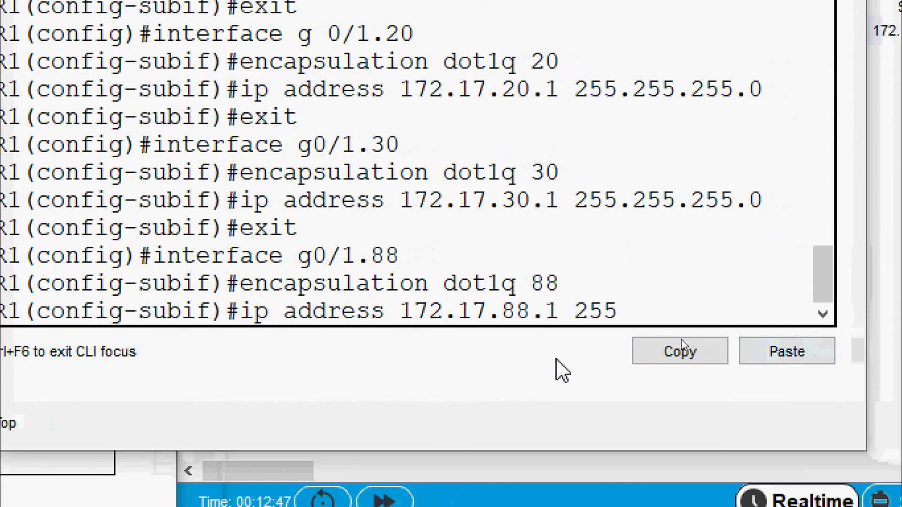
text(.255)
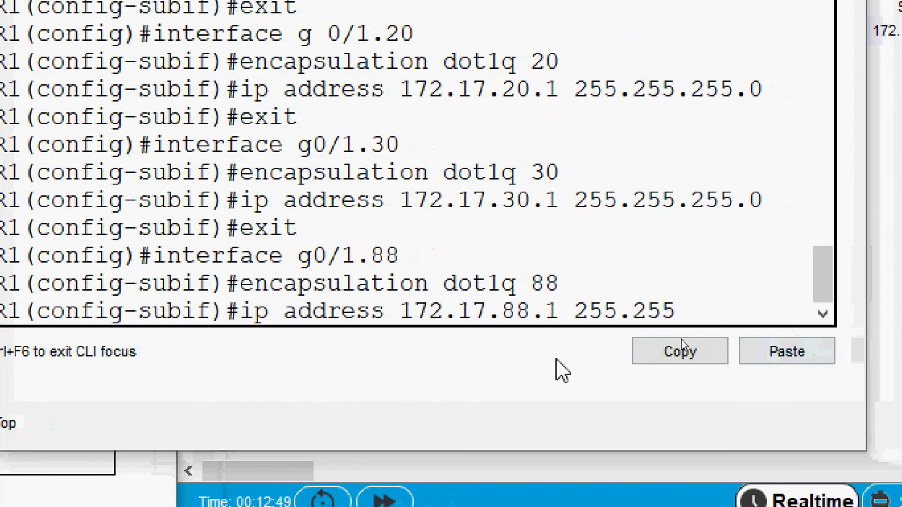
text(.255.0)
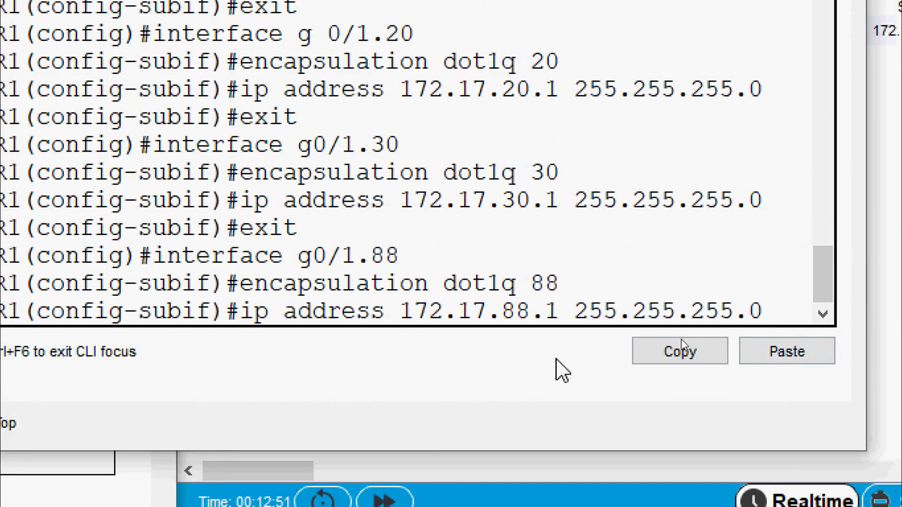
key(Return)
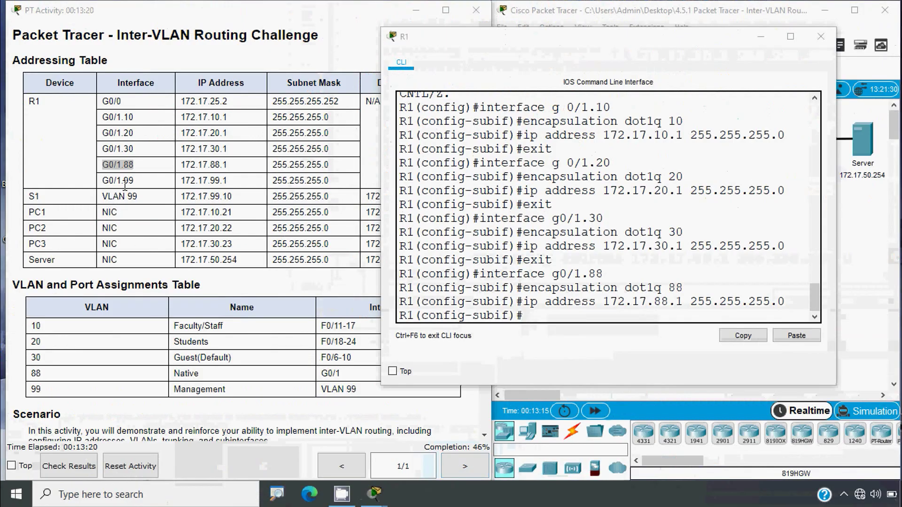
- Exit the VLAN 88 subinterface and create subinterface g0/1.99 on R1
click(531, 319)
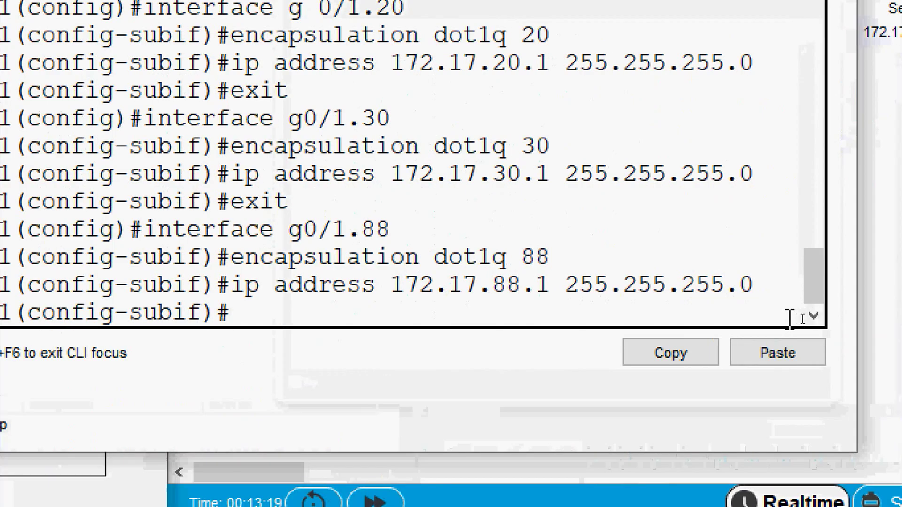
text(exit)
key(Return)
text(interface g)
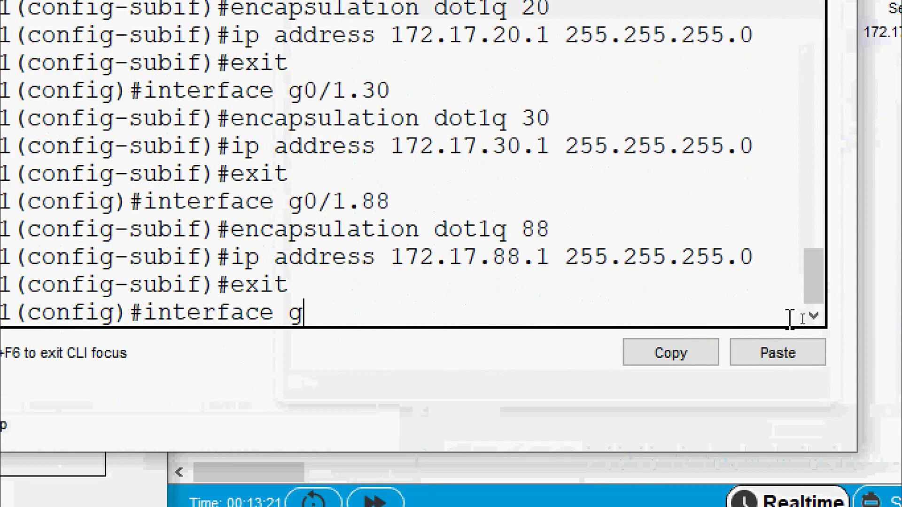
text(0/1.)
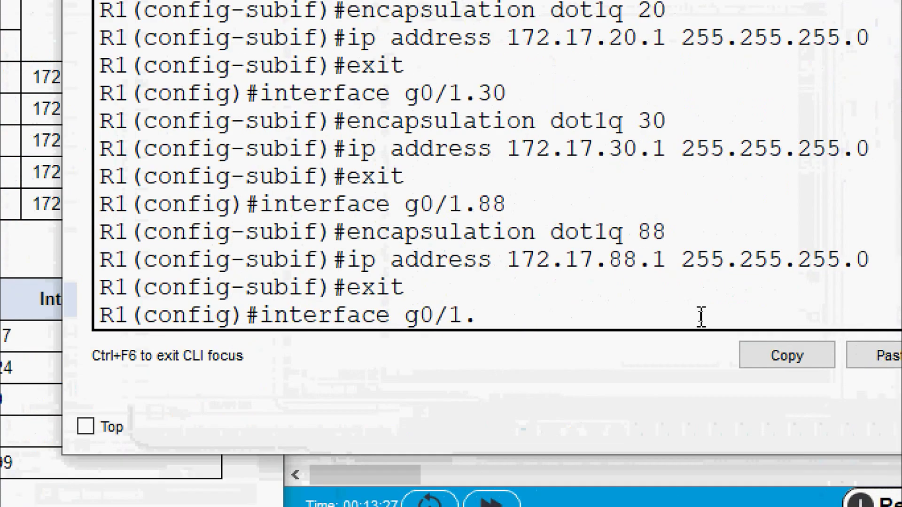
text(99)
key(Return)
- Set the dot1q encapsulation of R1's g0/1.99 subinterface to VLAN 99
text(e)
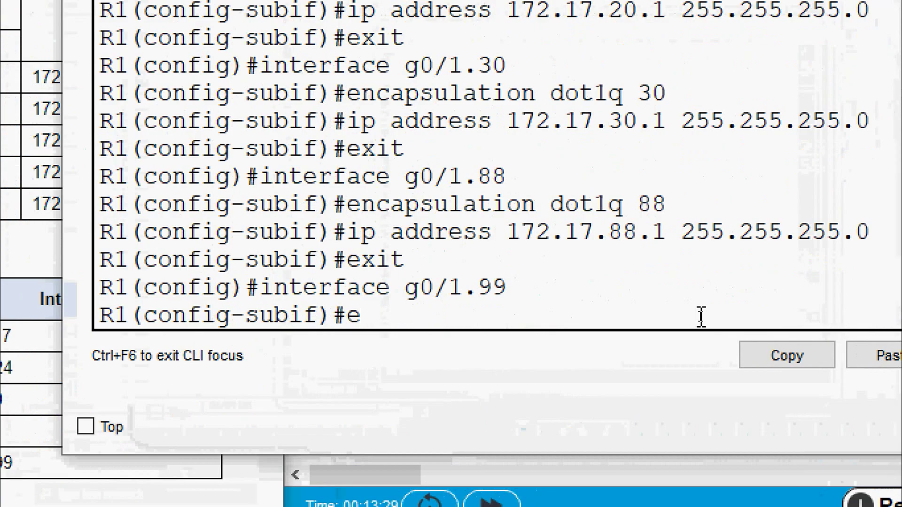
text(ncapsul)
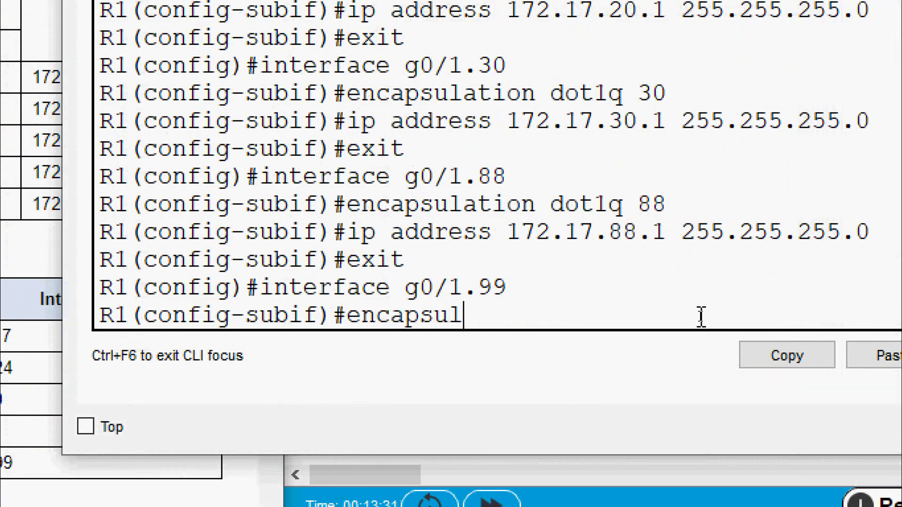
text(ation dot1q )
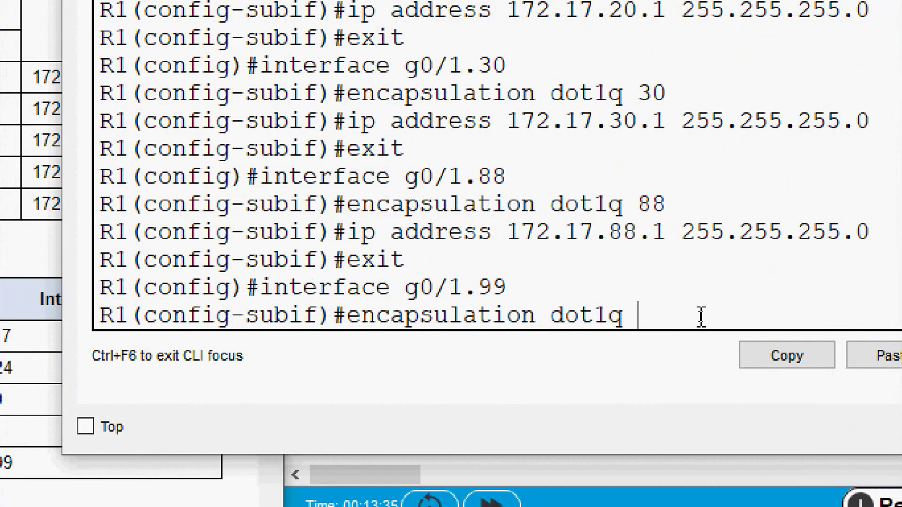
text(99)
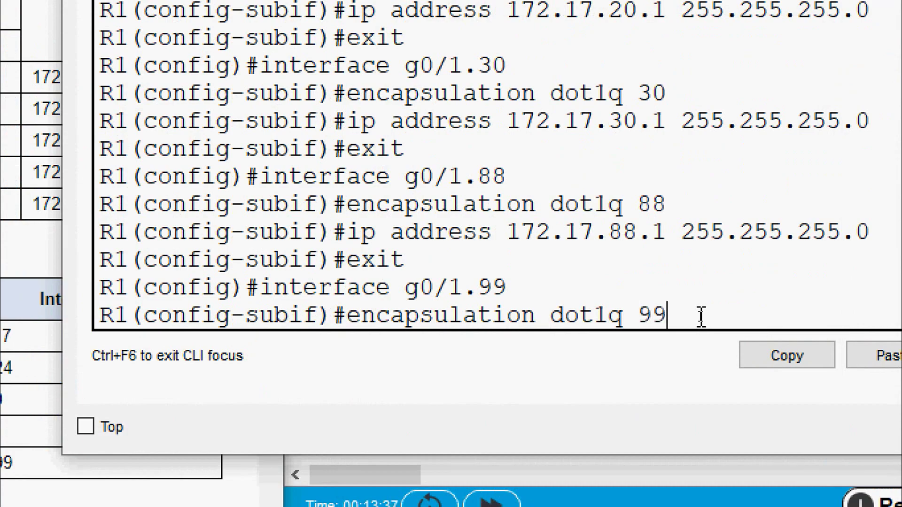
key(Return)
- Assign IP address 172.17.99.1 with mask 255.255.255.0 to R1's g0/1.99 subinterface
text(ip address)
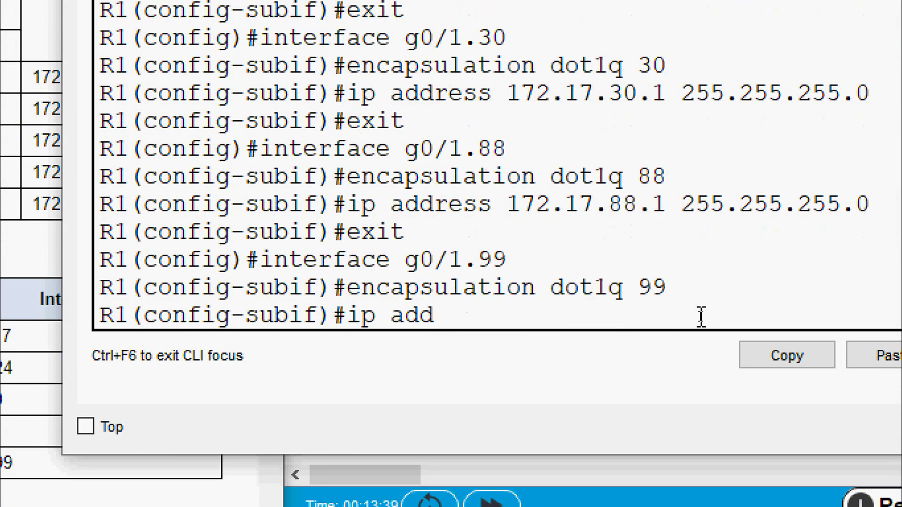
right_click(625, 315)
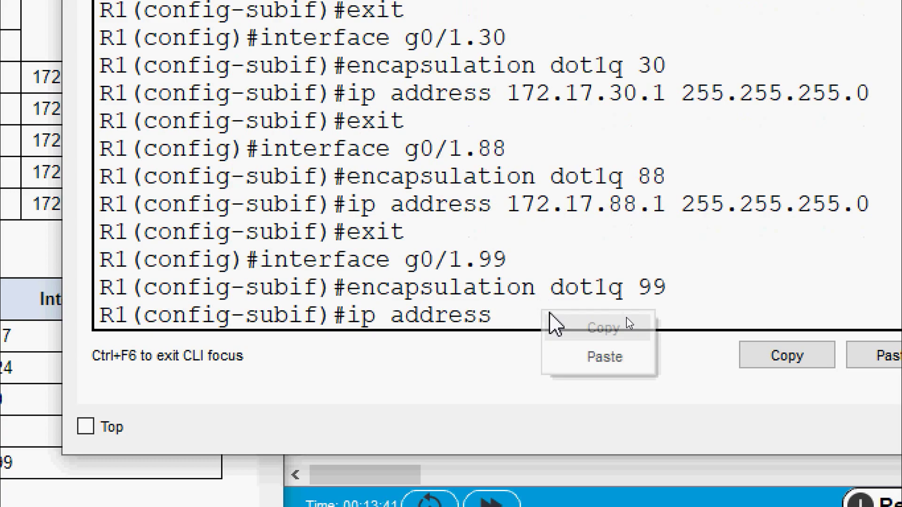
click(587, 357)
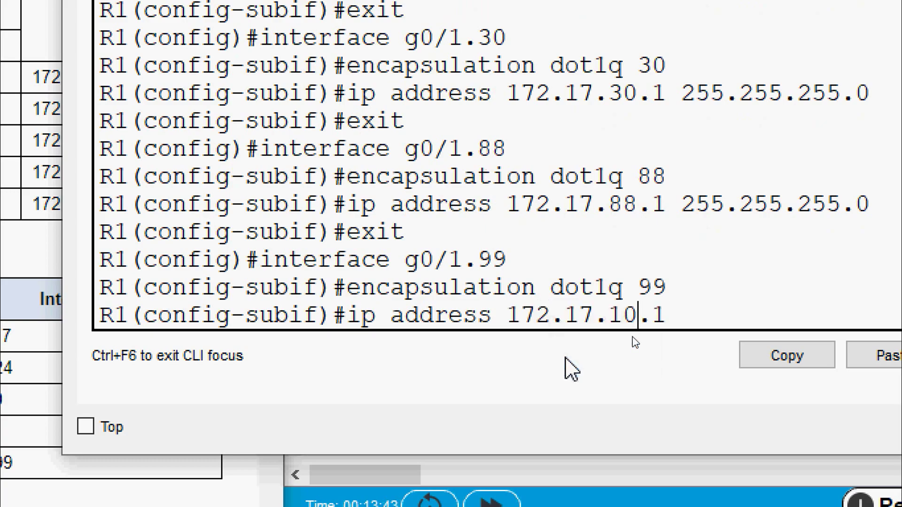
key(BackSpace)
key(BackSpace)
text(99.1 255.255)
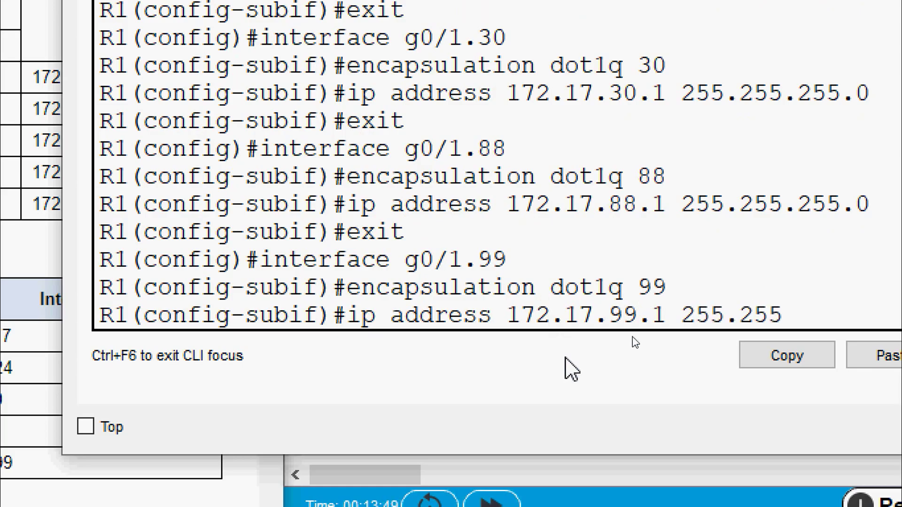
text(.255.0)
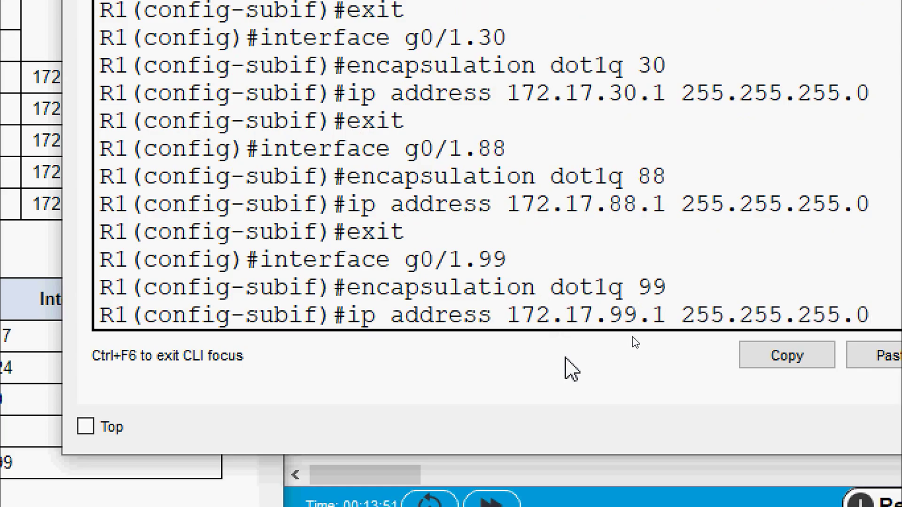
key(Return)
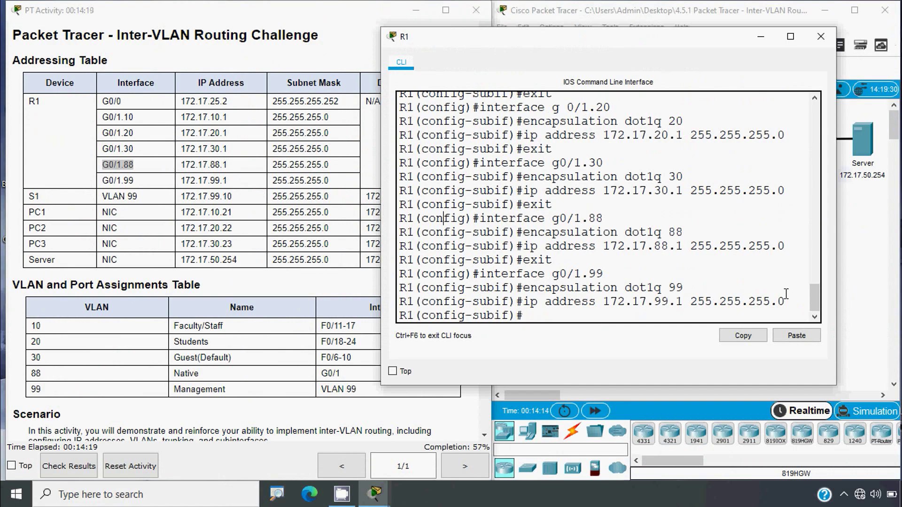
- Exit the VLAN 99 subinterface and enable R1's physical interface g0/1 with no shutdown
click(846, 314)
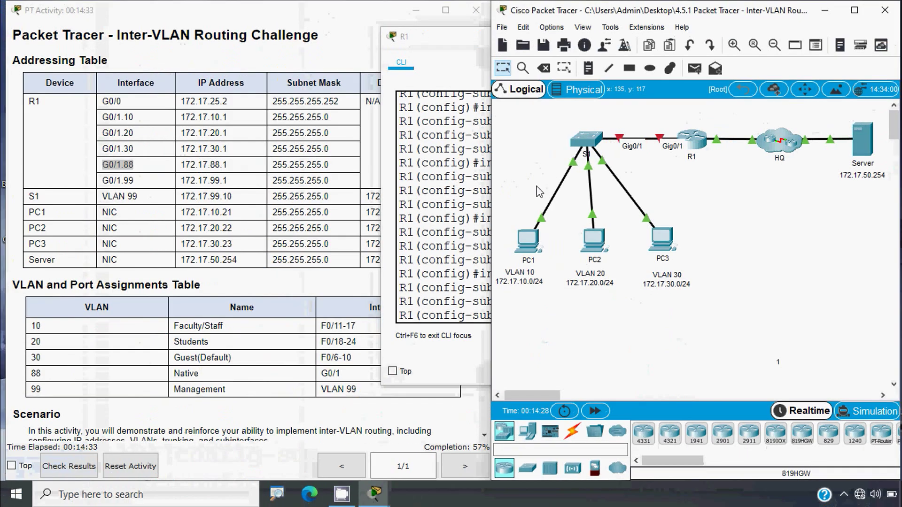
click(534, 315)
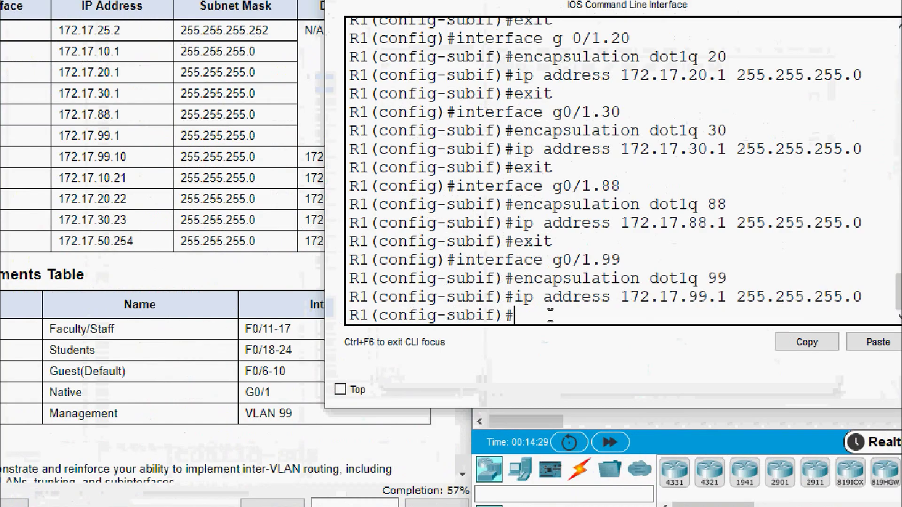
text(exit)
key(Return)
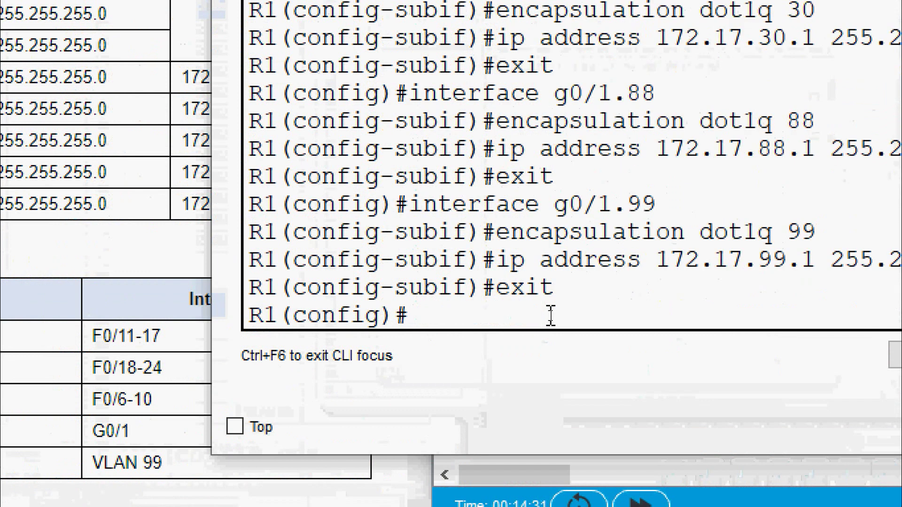
text(inter)
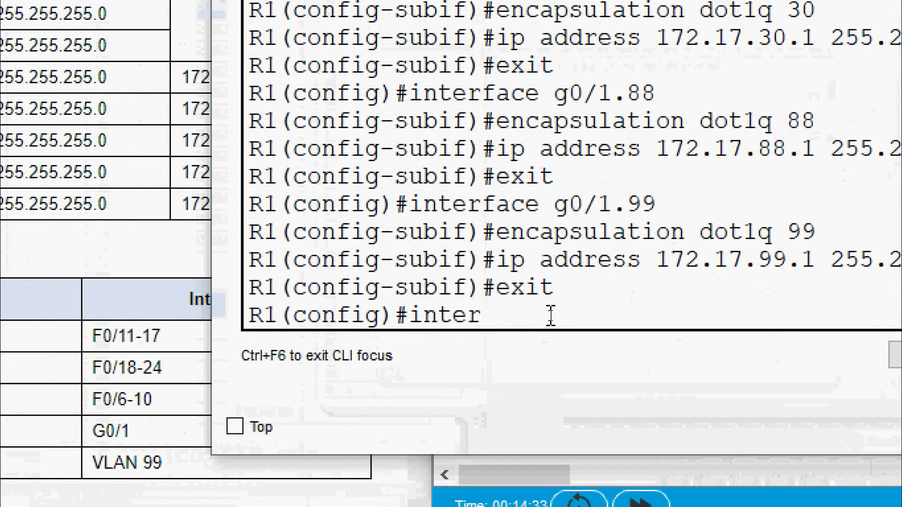
text(face g0/)
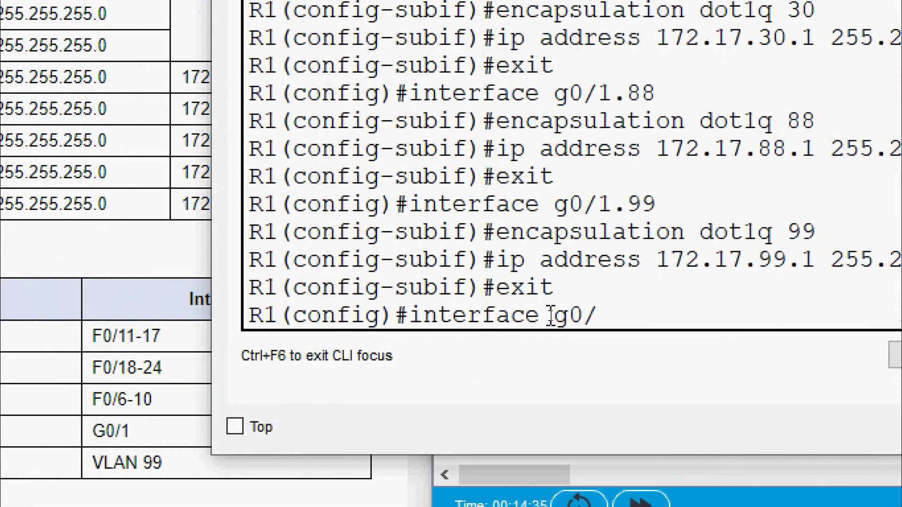
text(1)
key(Return)
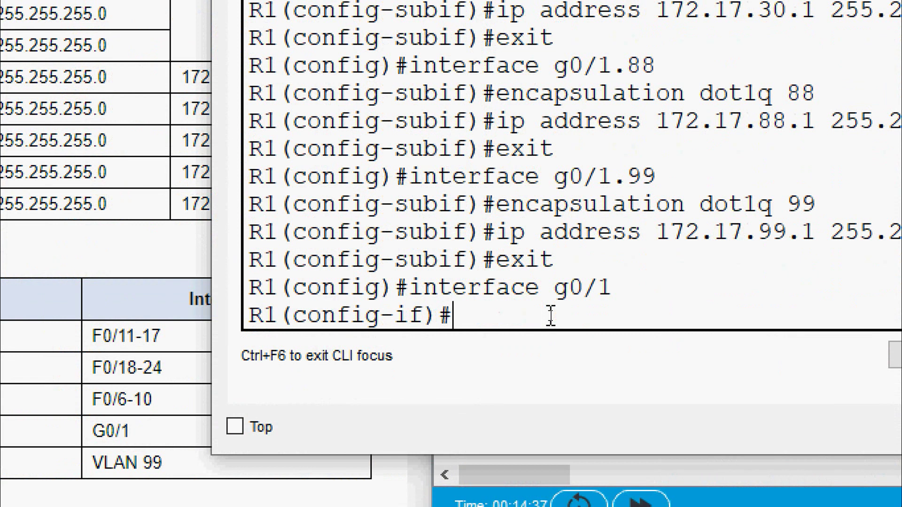
text(no shutd)
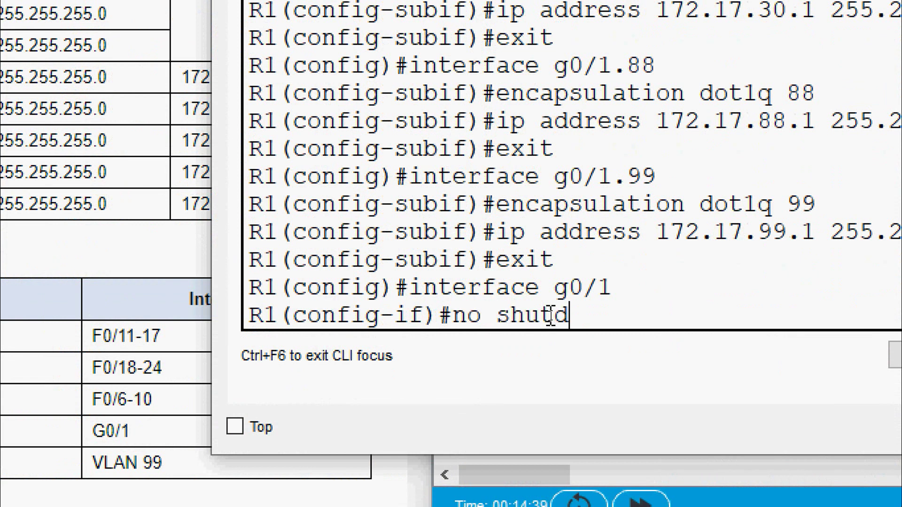
text(own)
key(Return)
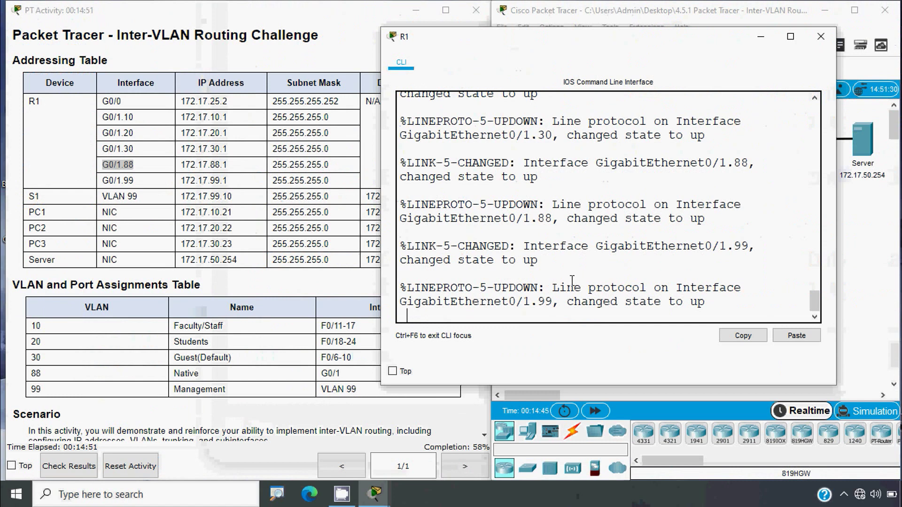
- Review the link and line protocol messages for R1's g0/1 subinterfaces, and close R1's configuration window
scroll(572, 280, up, 1)
scroll(572, 280, up, 2)
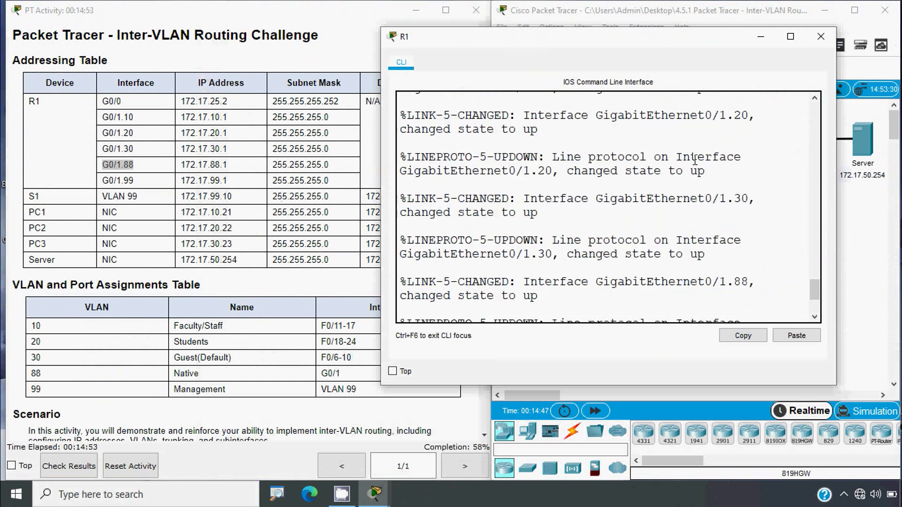
scroll(618, 234, up, 1)
drag(644, 116, 774, 300)
scroll(774, 299, down, 5)
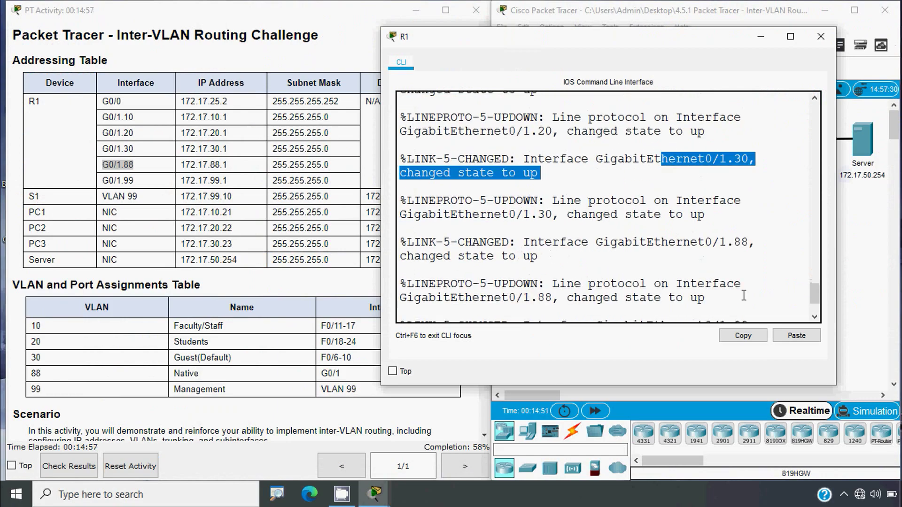
drag(649, 232, 714, 264)
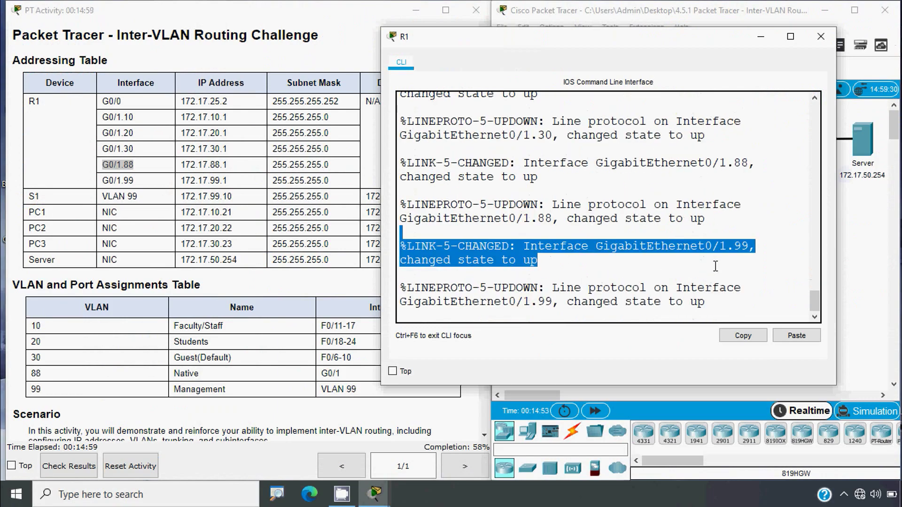
click(715, 266)
click(821, 37)
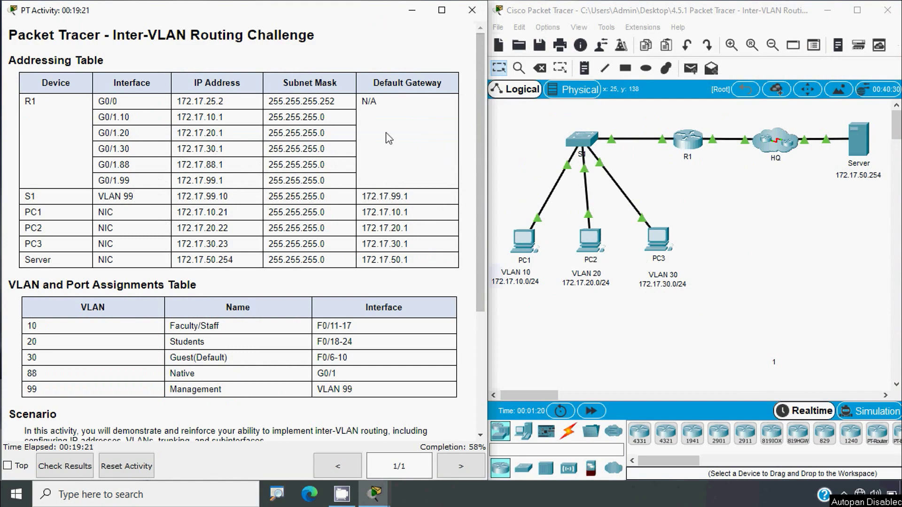
- Copy S1's VLAN 99 IP address 172.17.99.10 from the addressing table and open switch S1's command line
drag(365, 197, 414, 200)
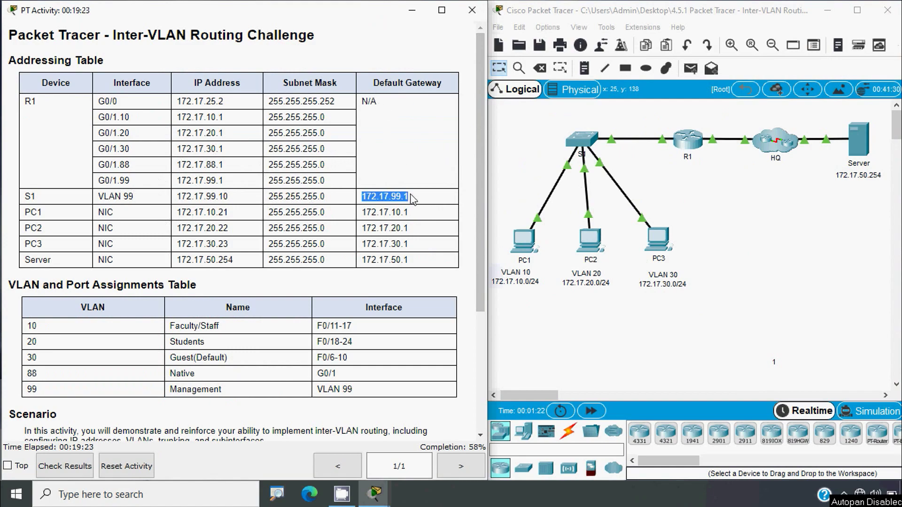
click(417, 221)
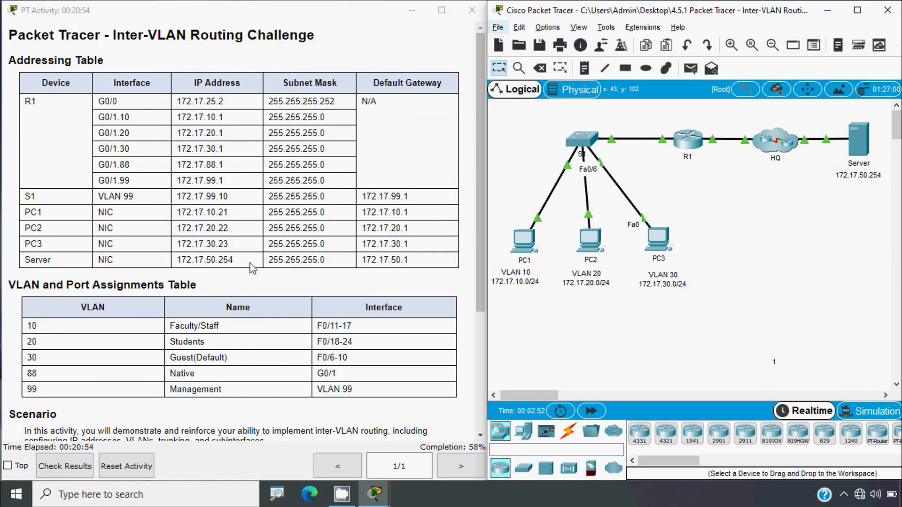
drag(177, 196, 223, 196)
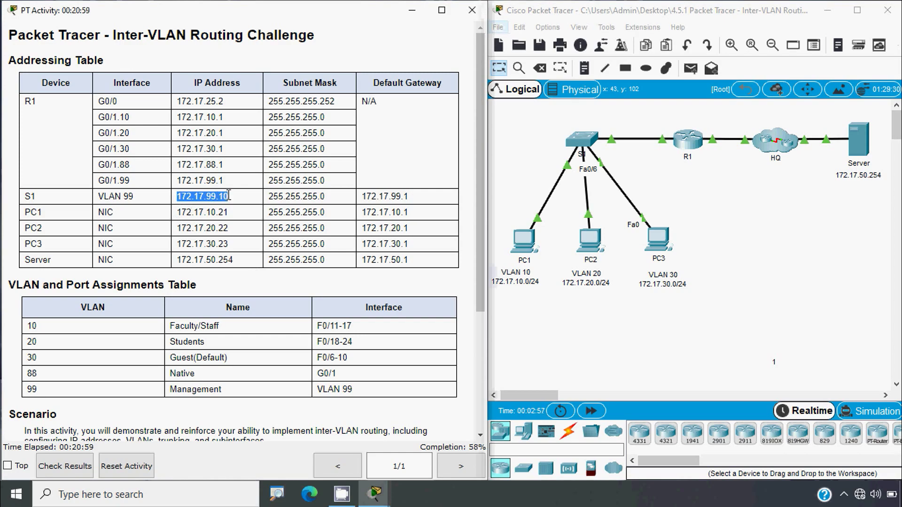
click(581, 141)
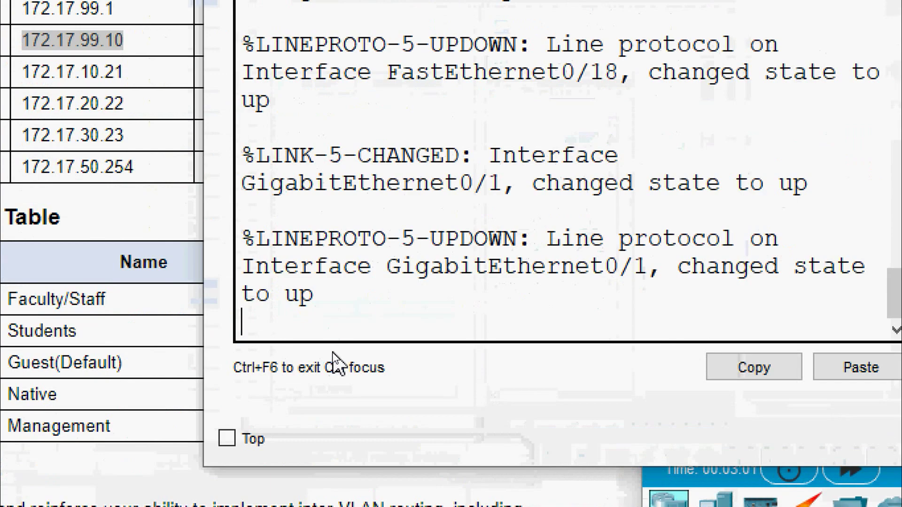
- Enter global configuration mode on S1 and open interface VLAN 99 for configuration
key(Return)
text(e)
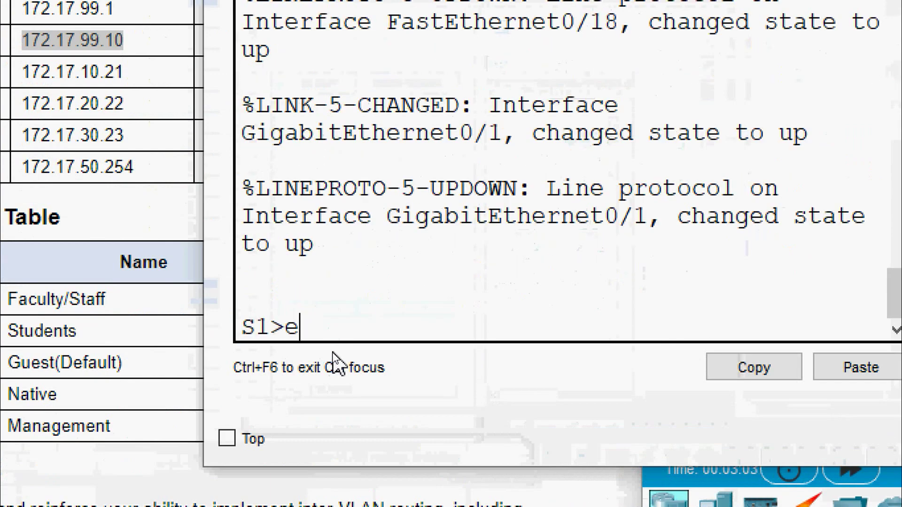
text(nable)
key(Return)
text(conf t)
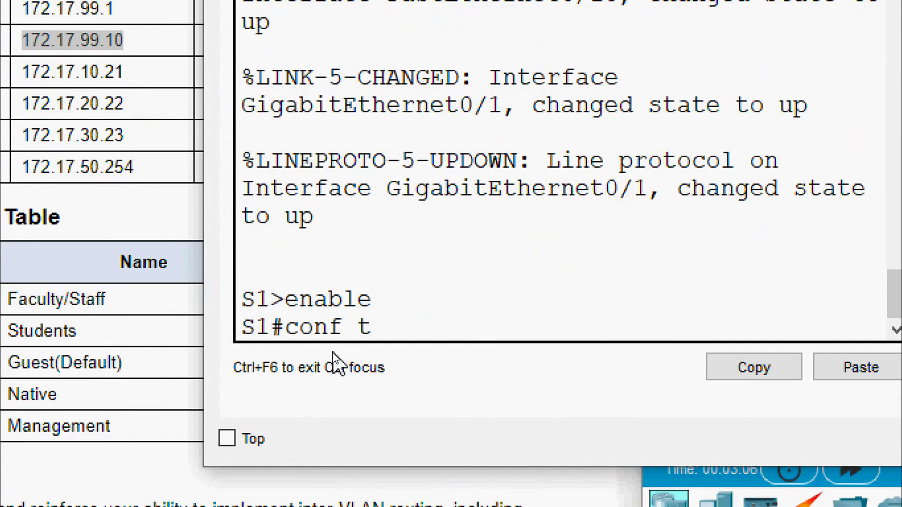
key(Return)
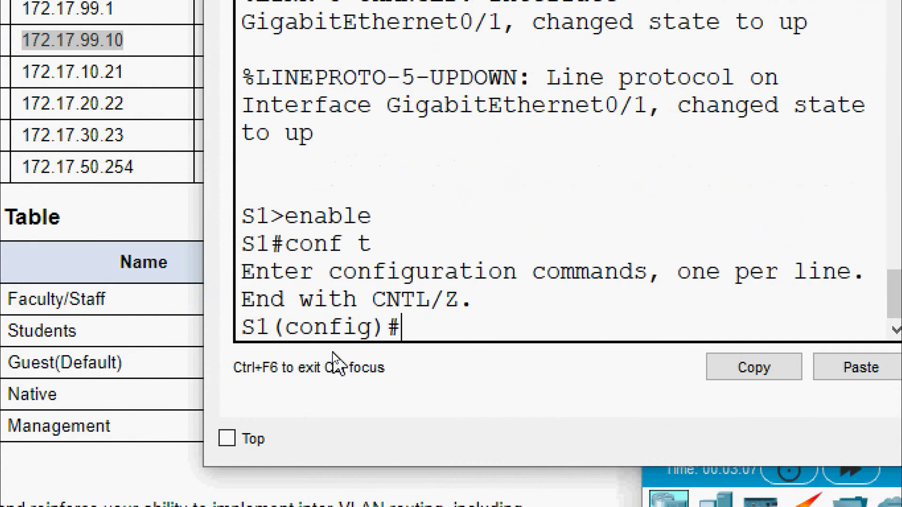
text(interface v)
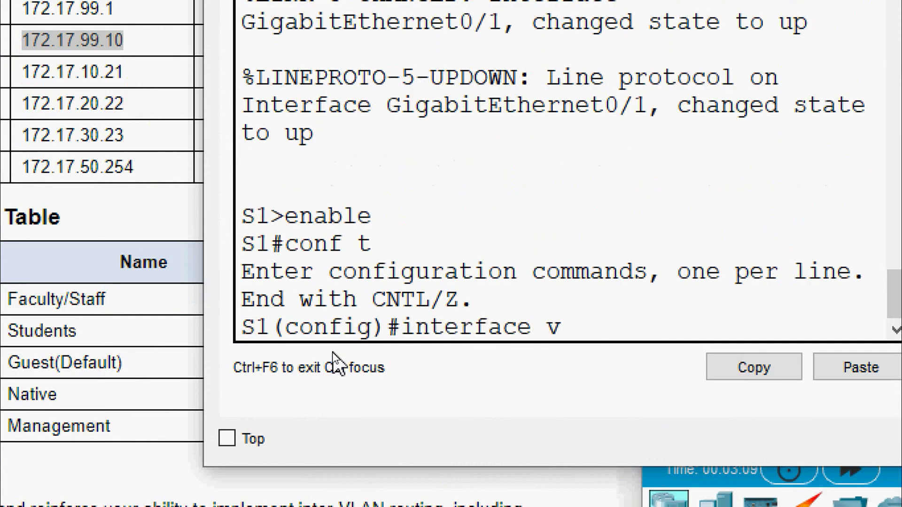
text(lan 99)
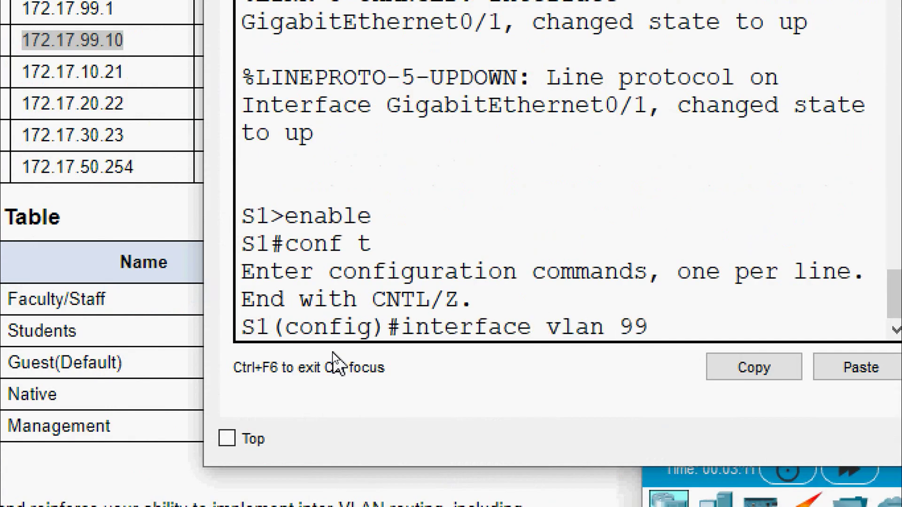
key(Return)
- Assign IP address 172.17.99.10 with subnet mask 255.255.255.0 to S1's VLAN 99 interface
text(ip)
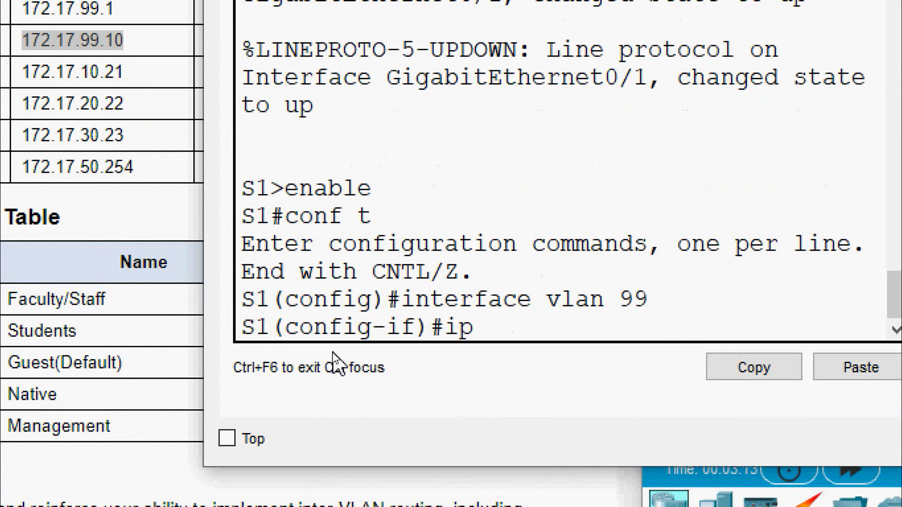
text( address)
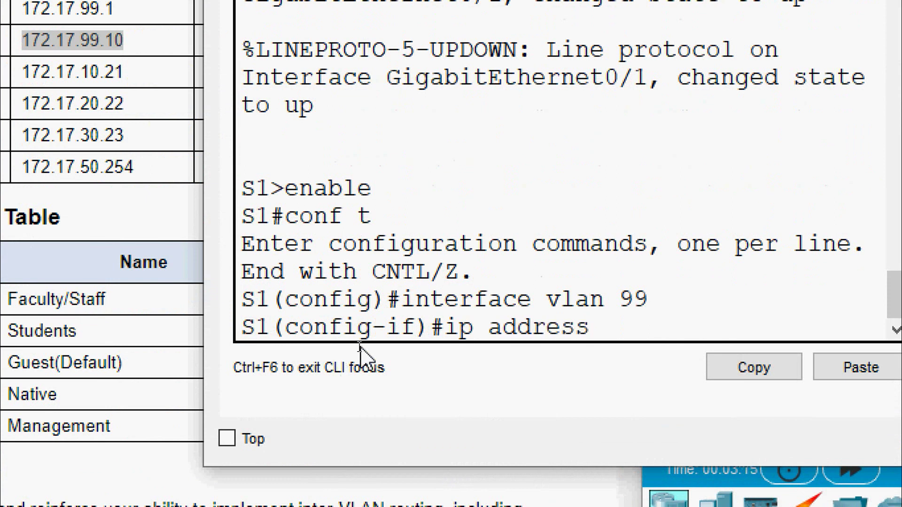
right_click(617, 327)
click(648, 365)
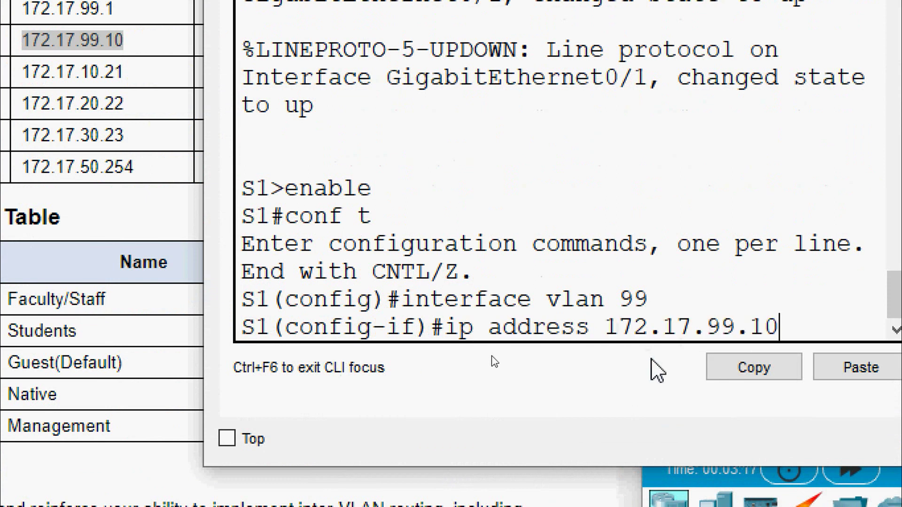
text(255.255.255)
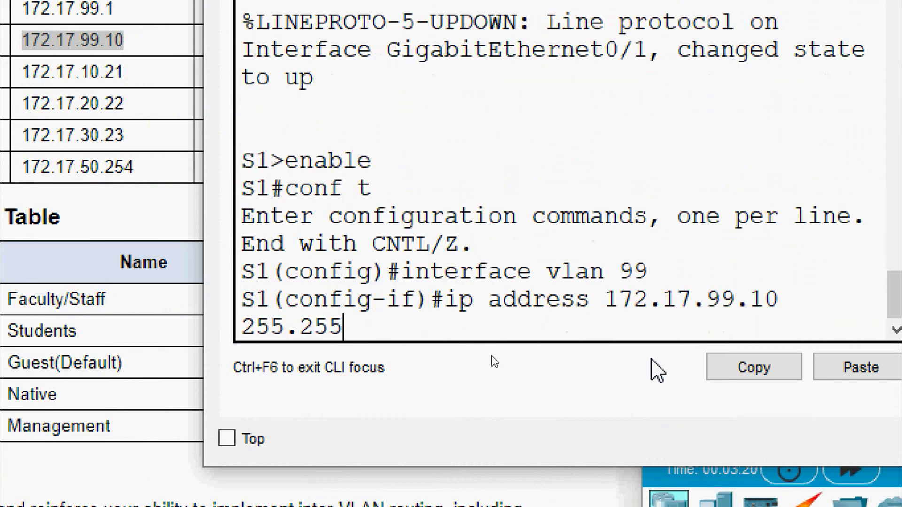
text(.0)
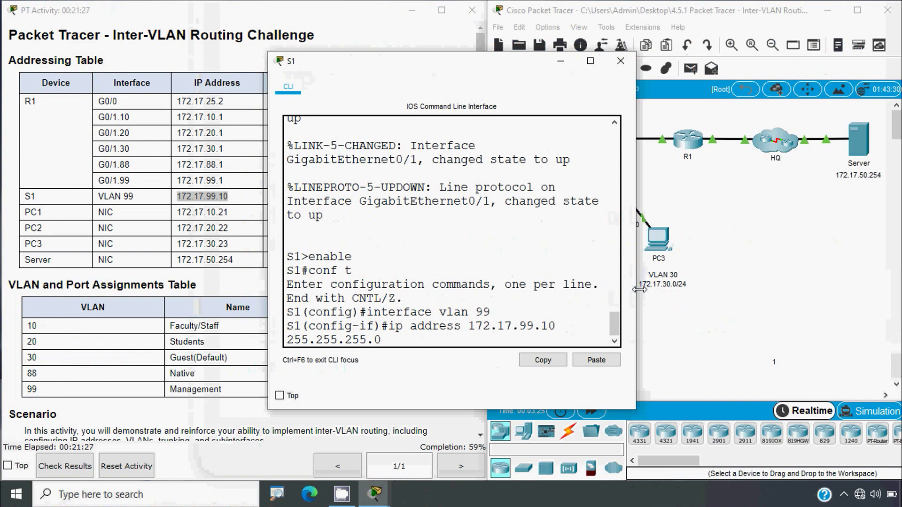
drag(632, 289, 732, 289)
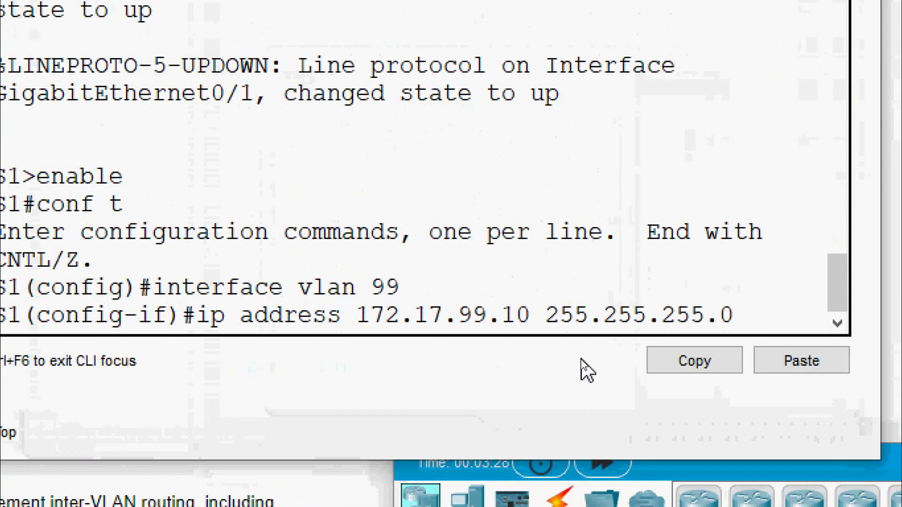
key(Return)
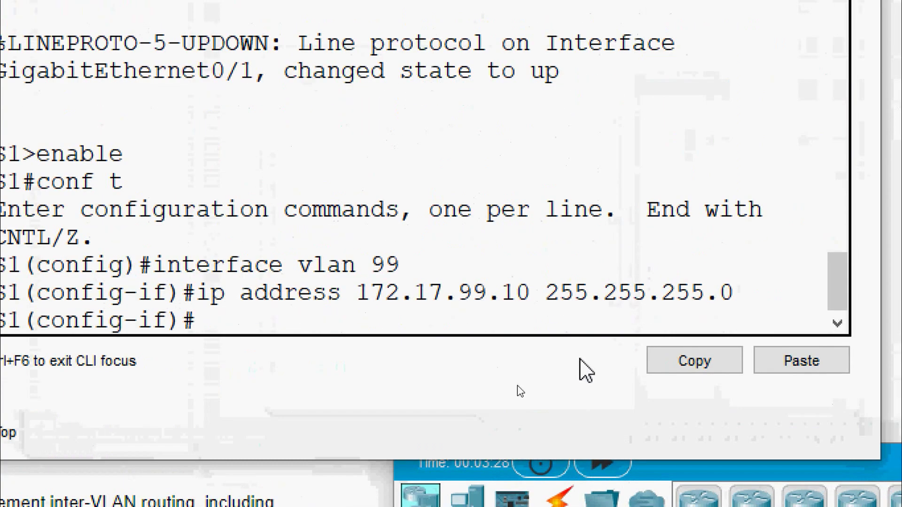
- Exit the VLAN 99 interface and set S1's default gateway to 172.17.99.1
text(exit)
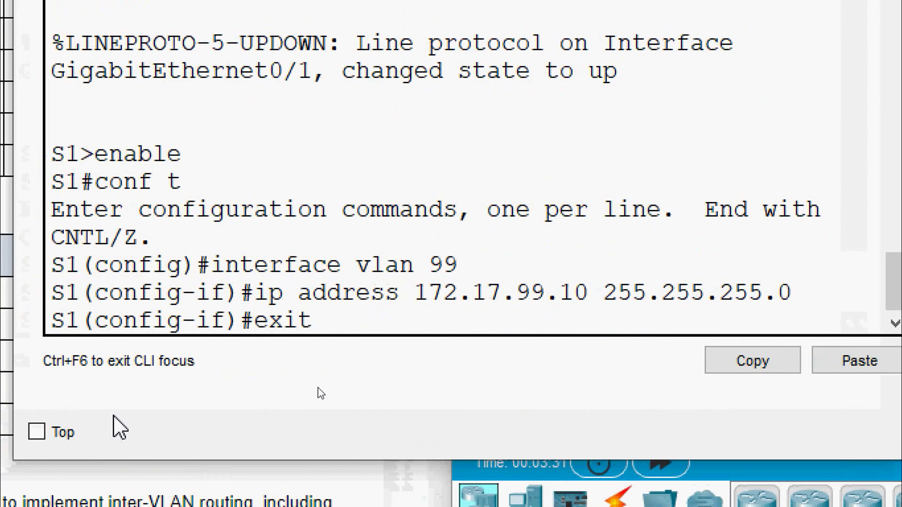
key(Return)
text(ip )
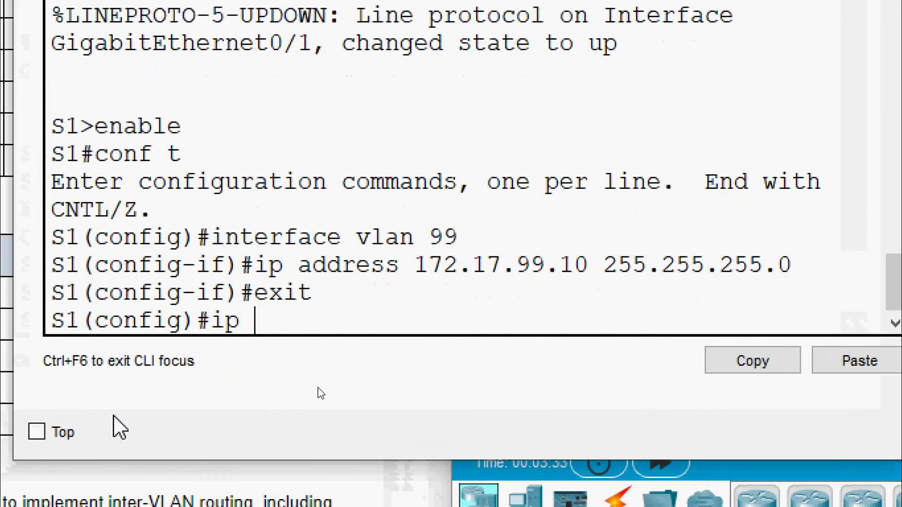
text(default-)
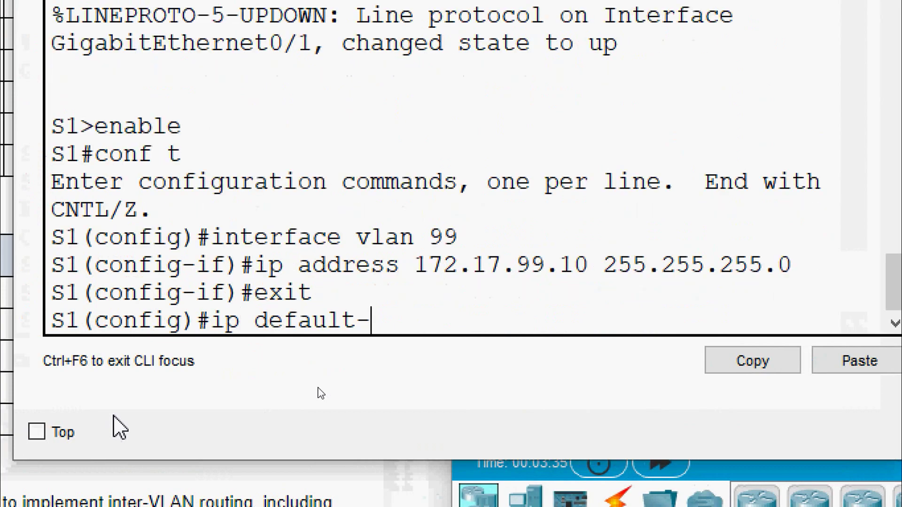
text(gateway)
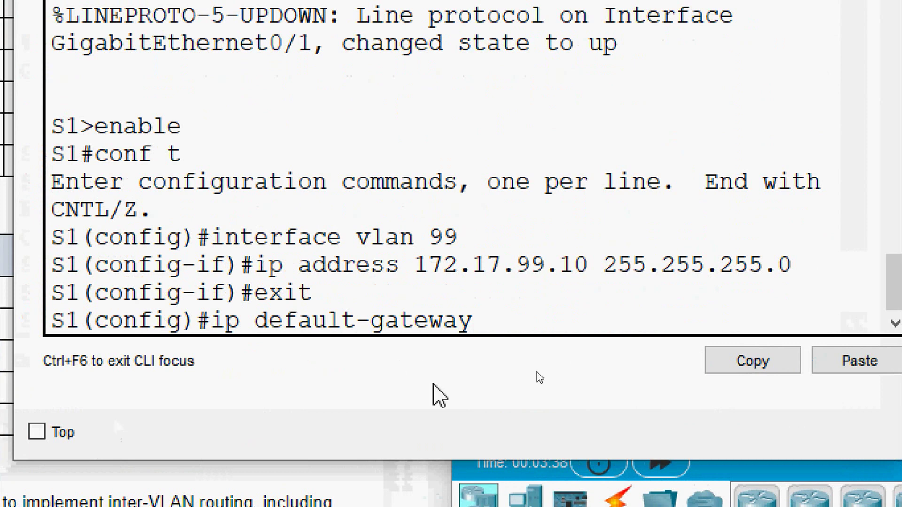
right_click(535, 312)
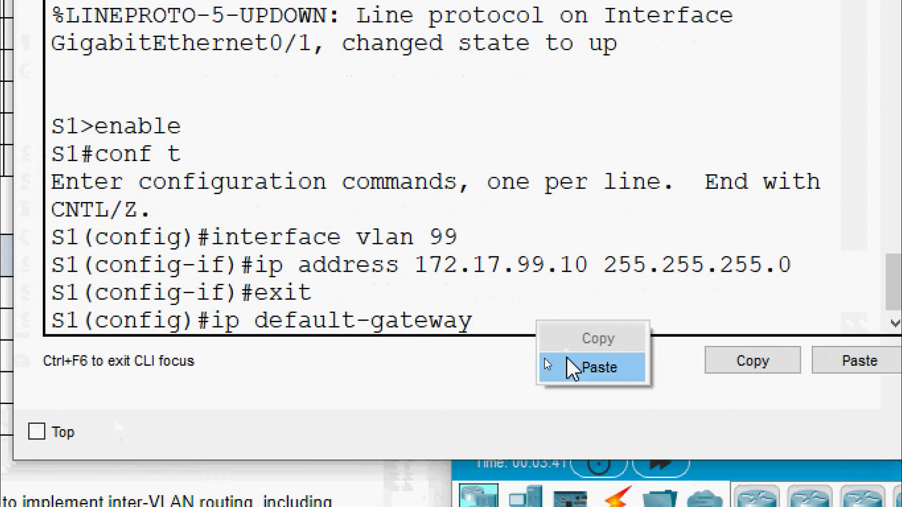
click(546, 365)
key(BackSpace)
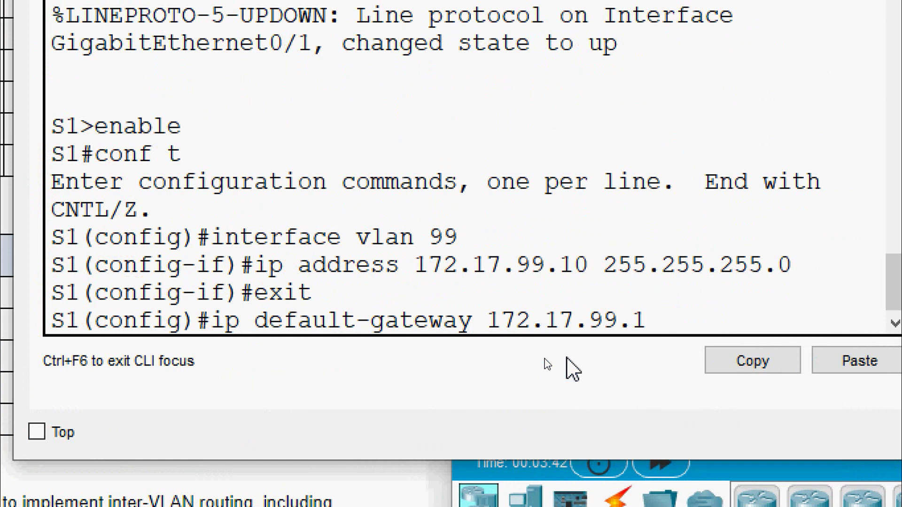
key(Return)
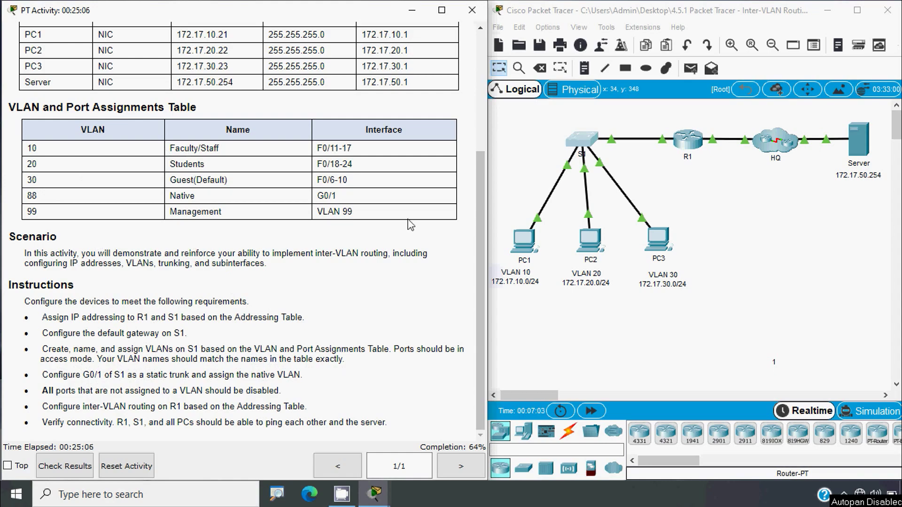
- Reopen switch S1's command line and place its window so the VLAN numbers and names in the assignments table stay readable
click(590, 142)
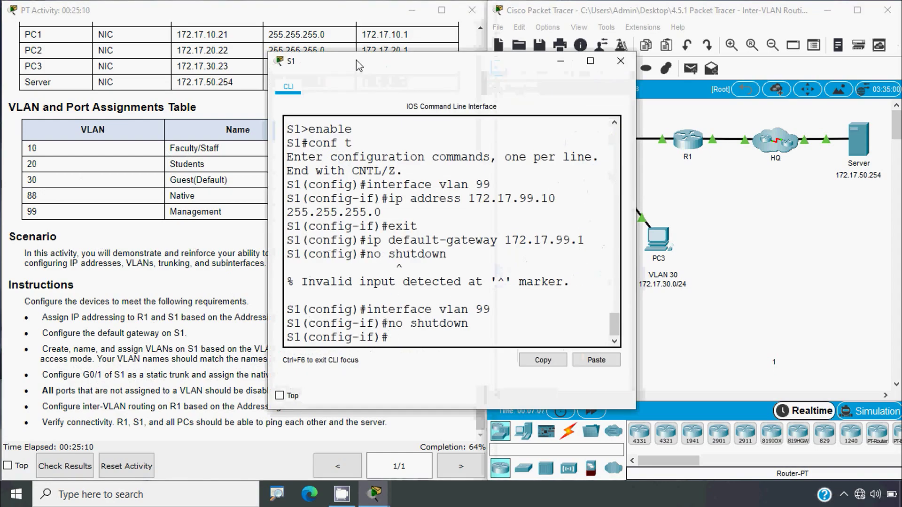
drag(351, 63, 348, 25)
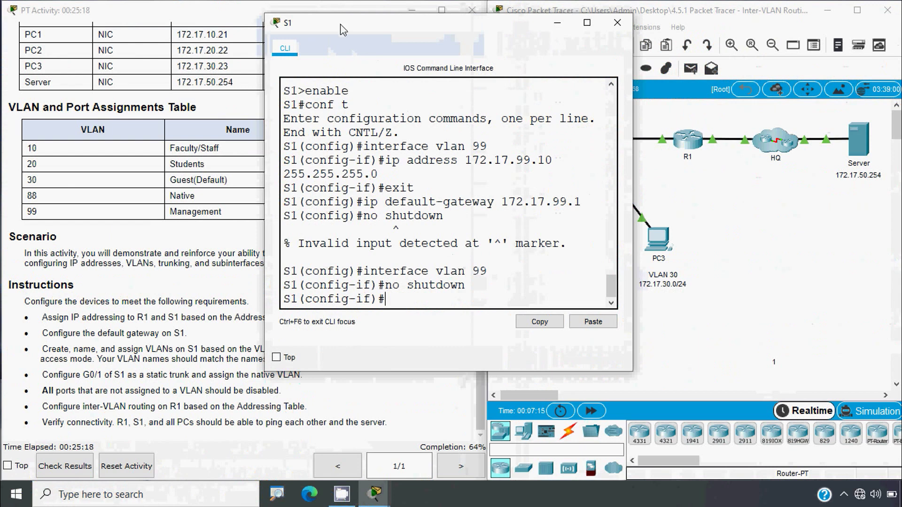
drag(342, 29, 305, 27)
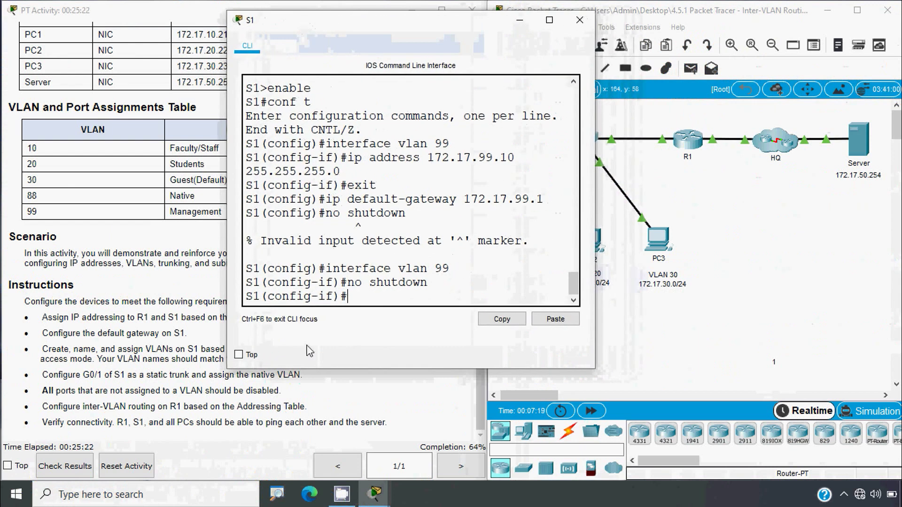
drag(314, 369, 317, 360)
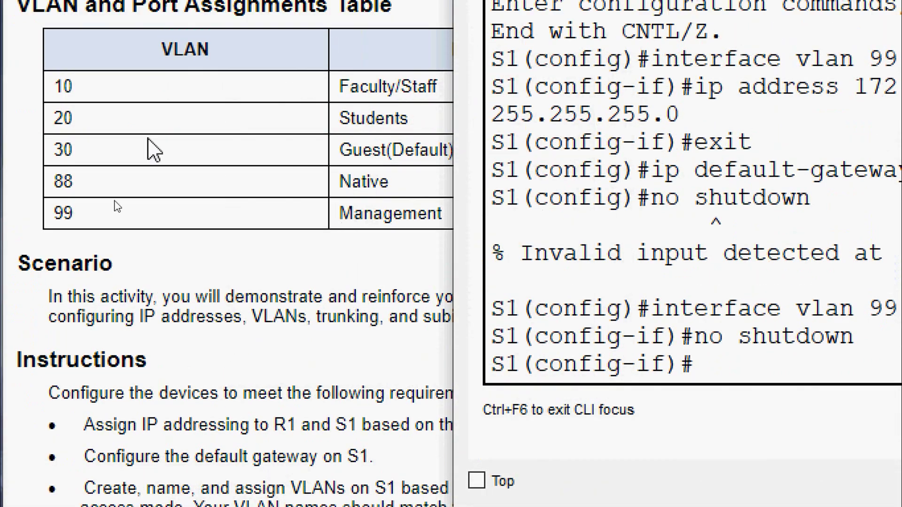
- Exit the VLAN 99 interface and create VLAN 10 on S1 with the name Faculty/Staff
text(exit)
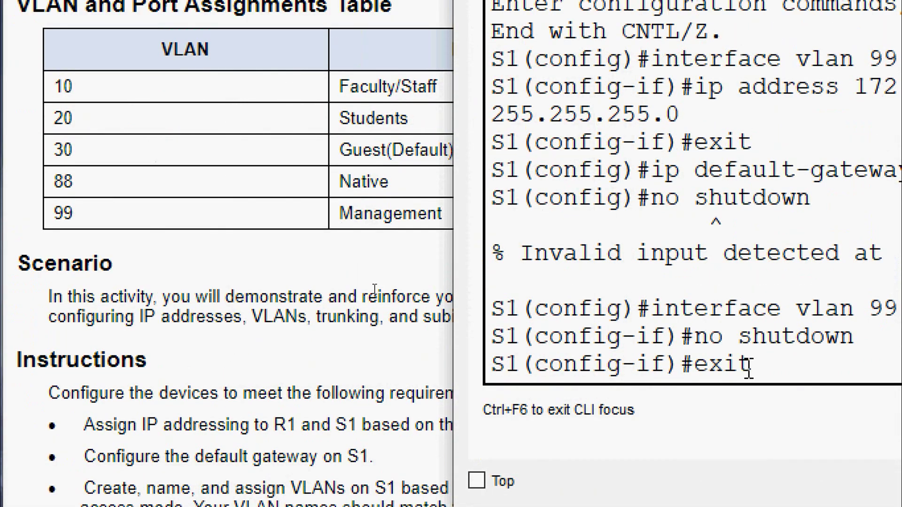
key(Return)
text(vlan )
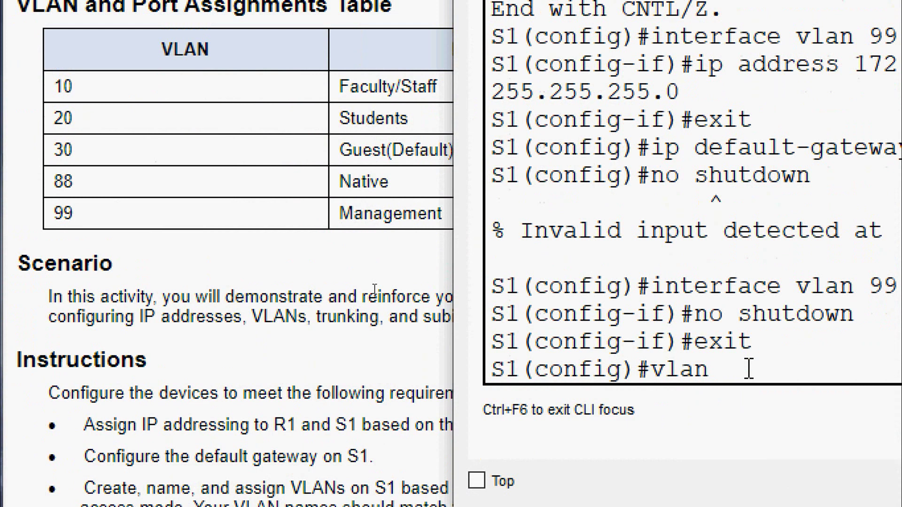
text(10)
key(Return)
text(nam)
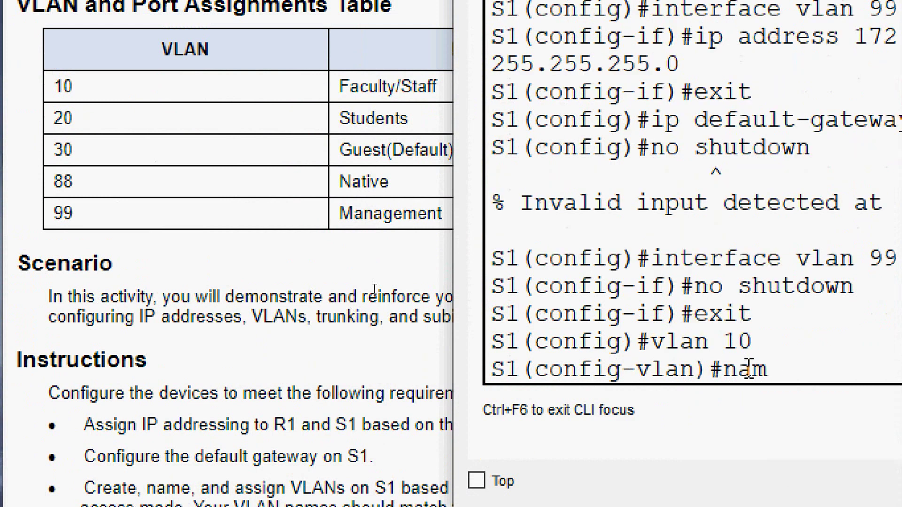
text(e Faculty)
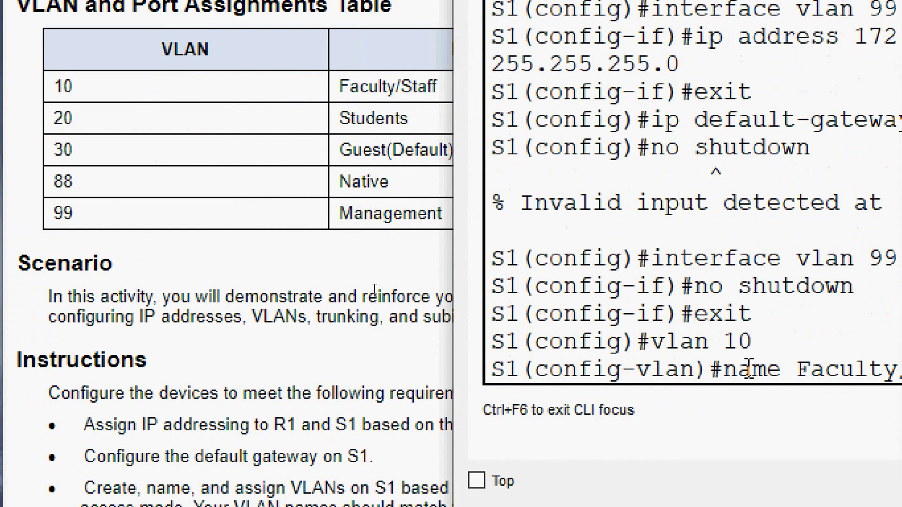
text(/Staff)
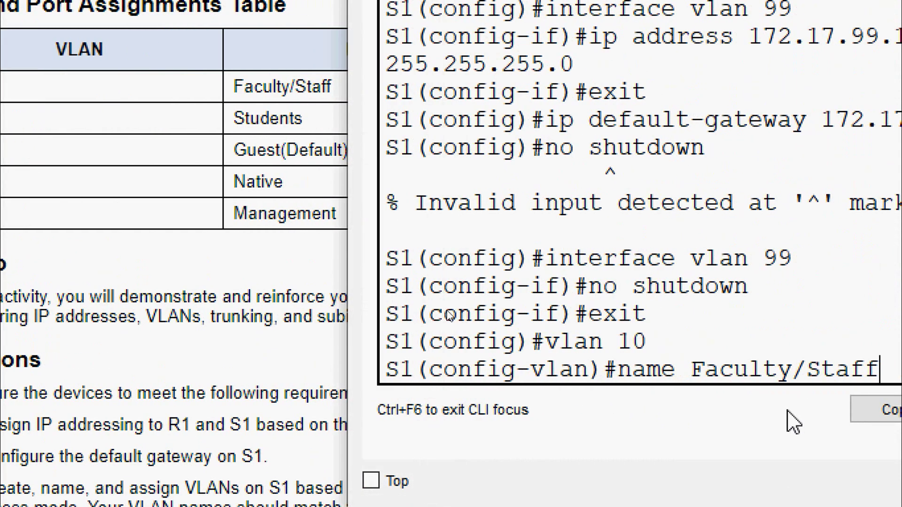
key(Return)
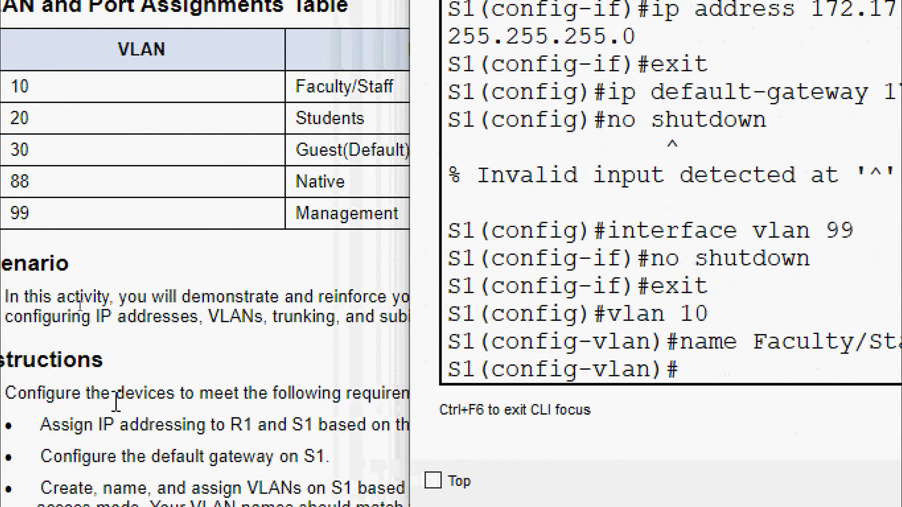
- Create VLAN 20 on S1 and name it Students
text(vlan 20)
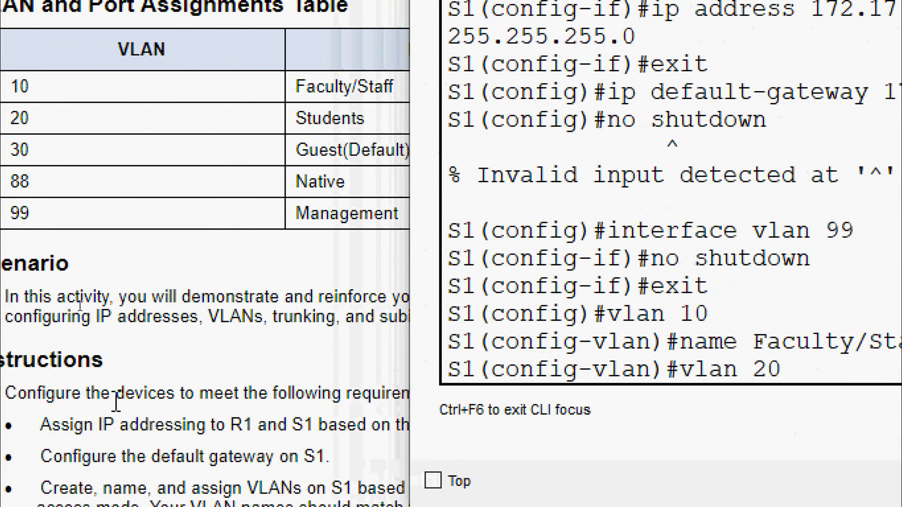
key(Return)
text(name )
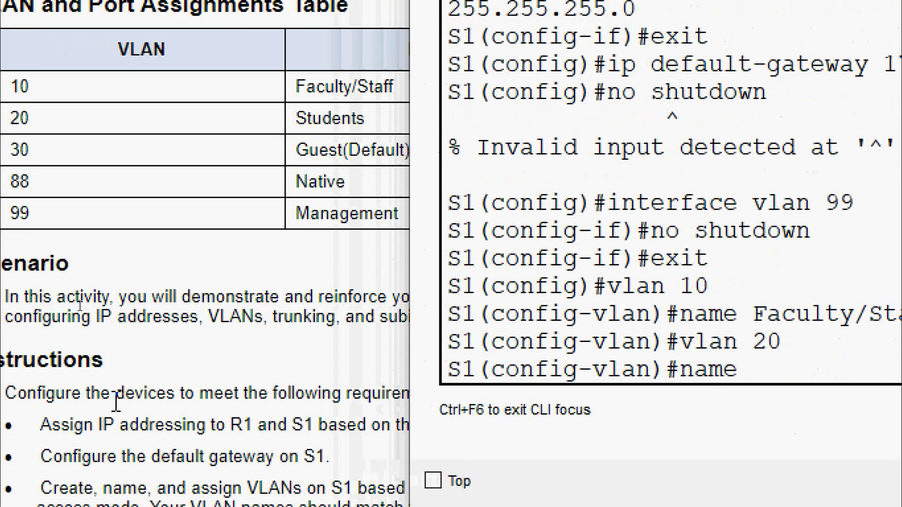
text(Students)
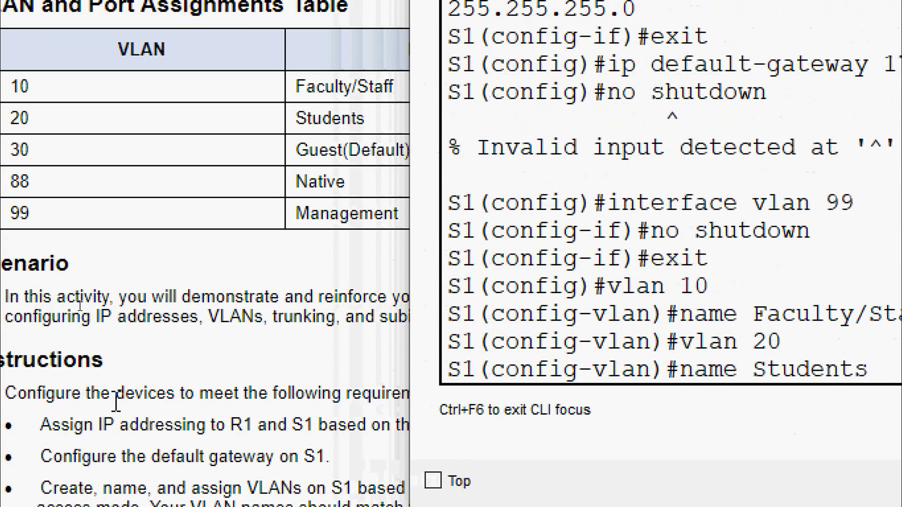
key(Return)
- Create VLAN 30 on S1 and name it Guest(Default), exactly as in the VLAN table
text(vlan )
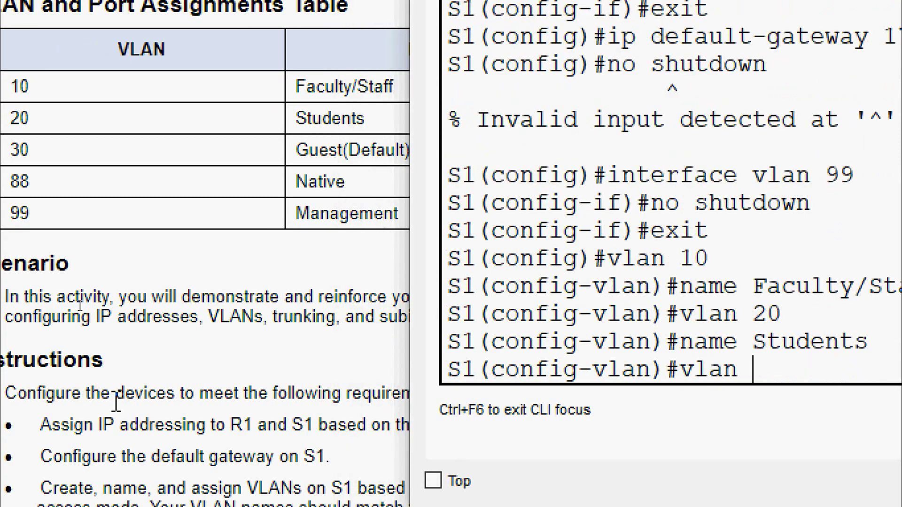
text(30)
key(Return)
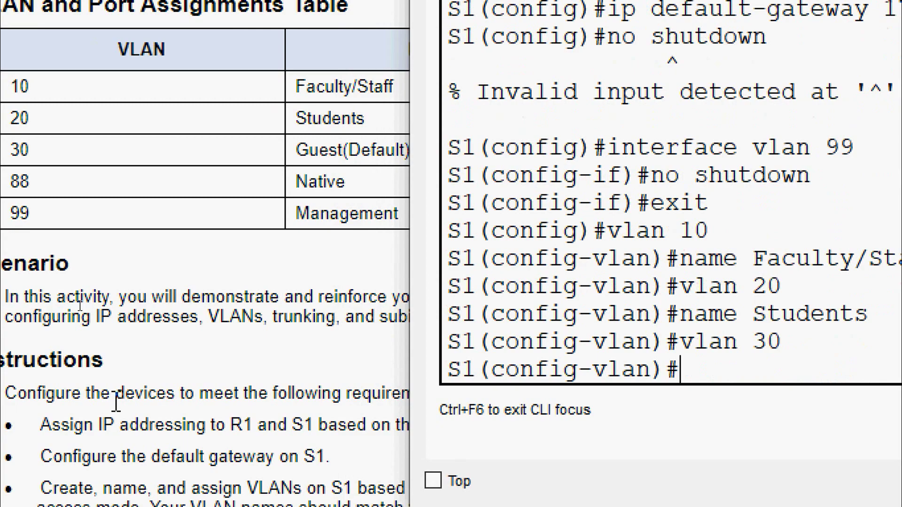
text(name Gue)
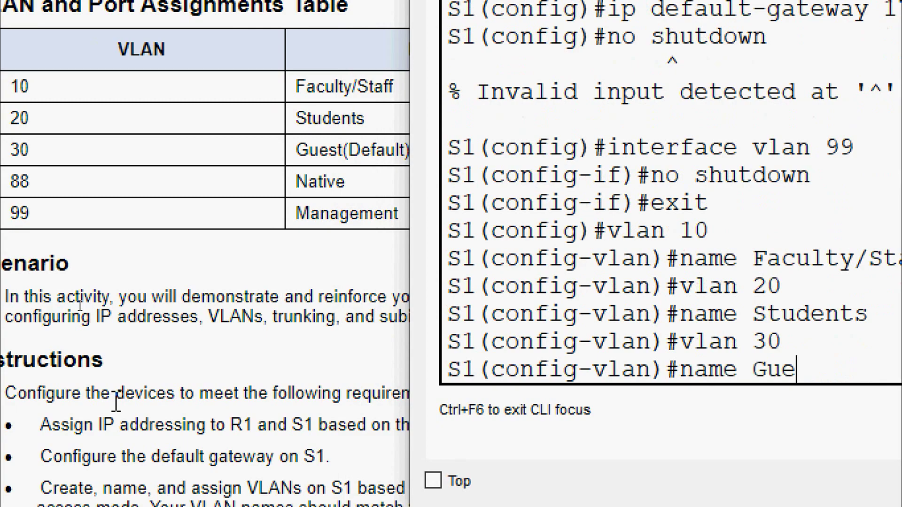
text(st()
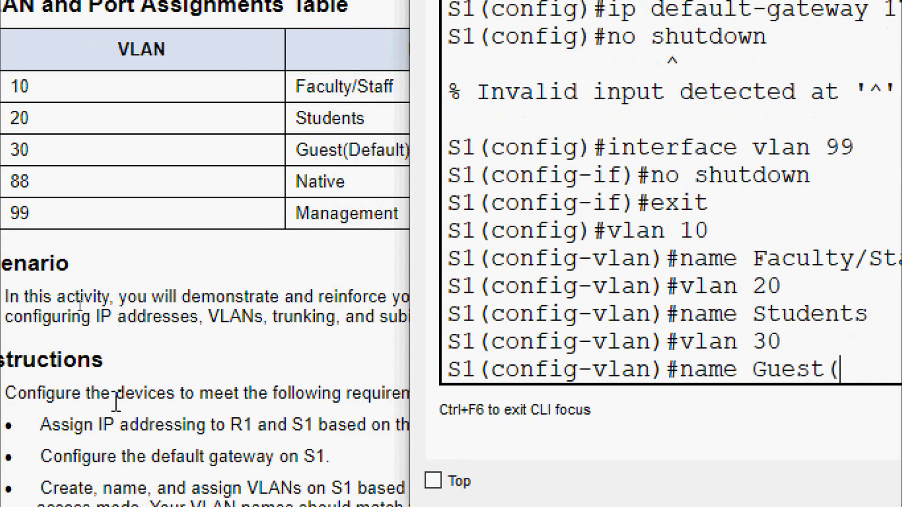
text(D)
key(BackSpace)
key(BackSpace)
key(BackSpace)
text(t(Defau)
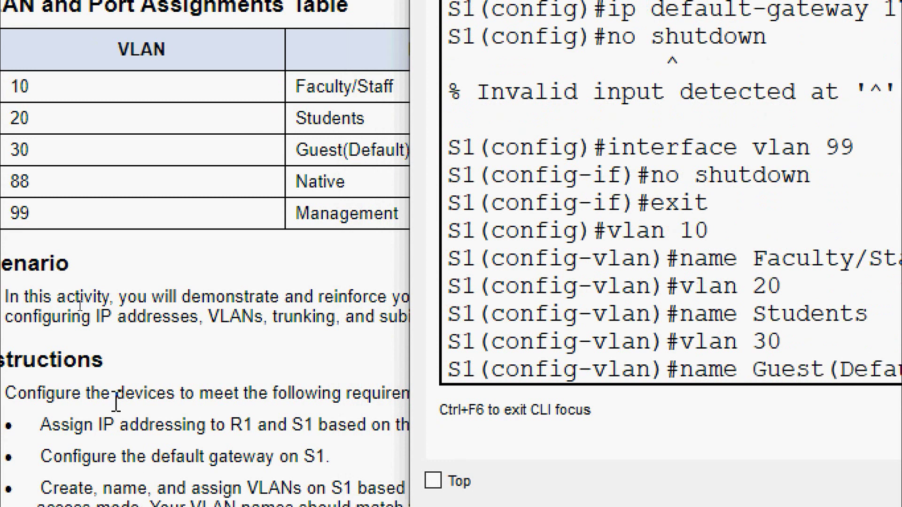
text(lt))
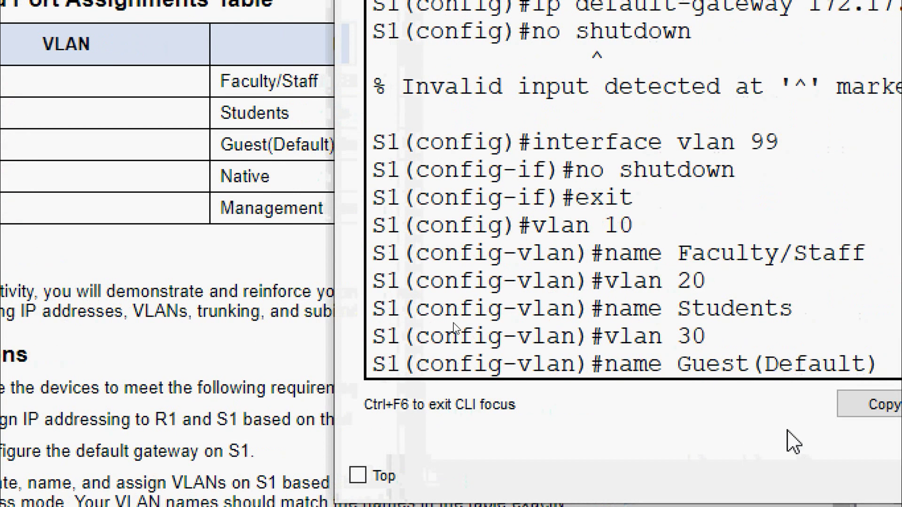
key(Return)
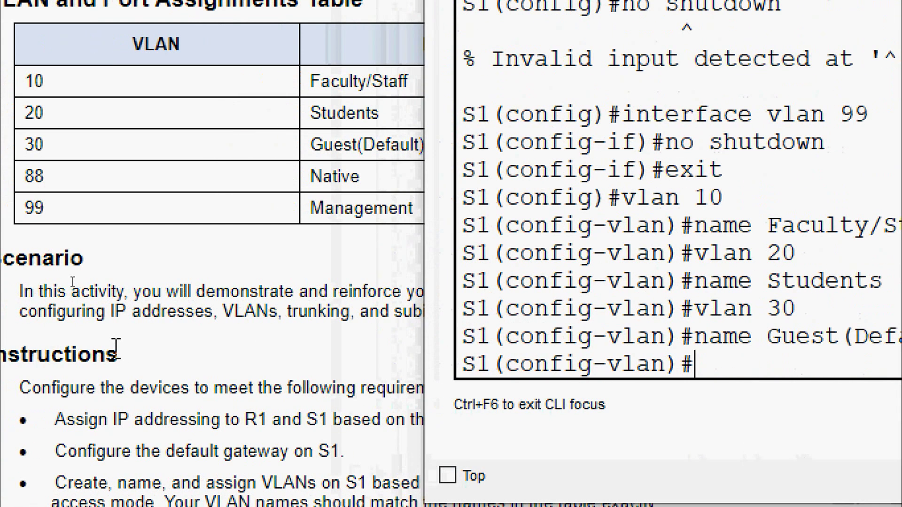
- Create VLAN 88 on S1 and name it Native
text(vlan 88)
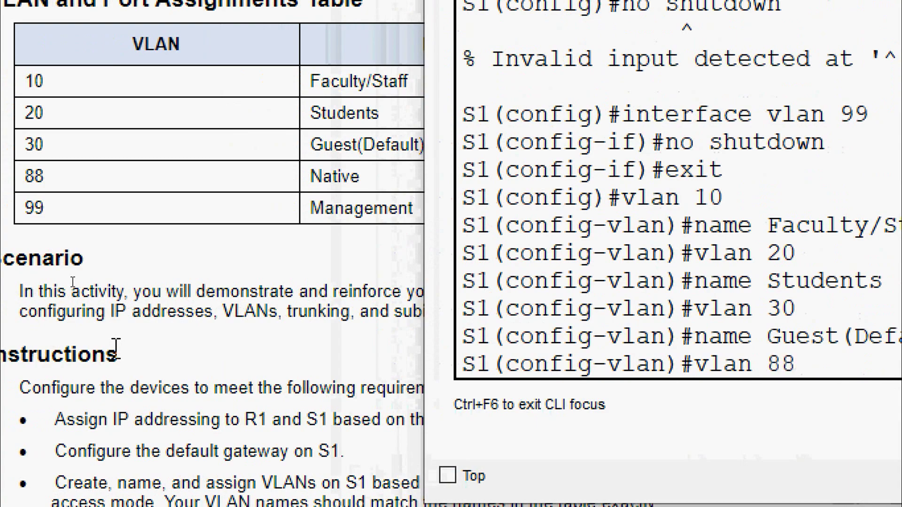
key(Return)
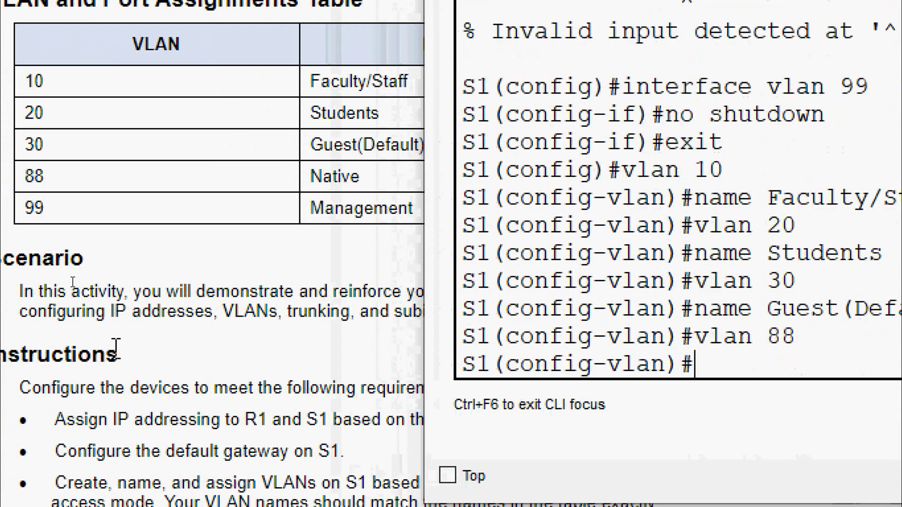
text(name Native)
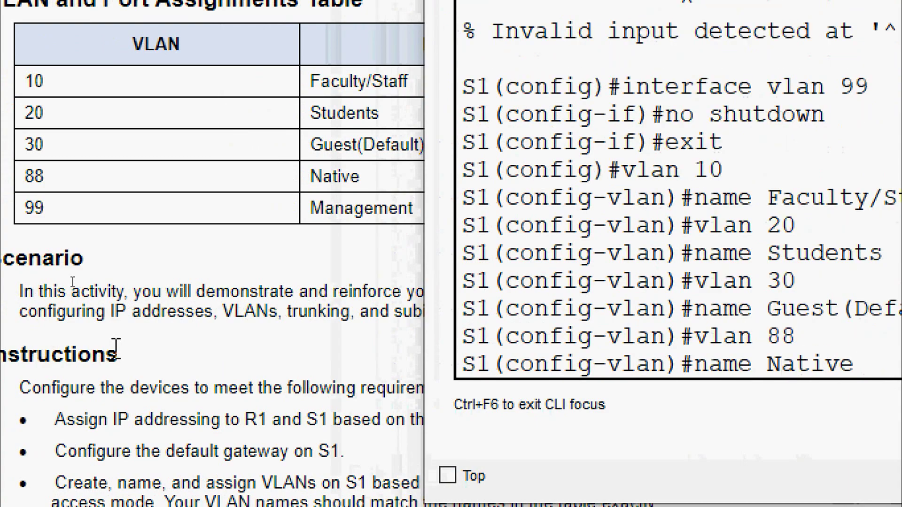
key(Return)
- Create VLAN 99 on S1 and name it Management
text(vlan)#vlan)
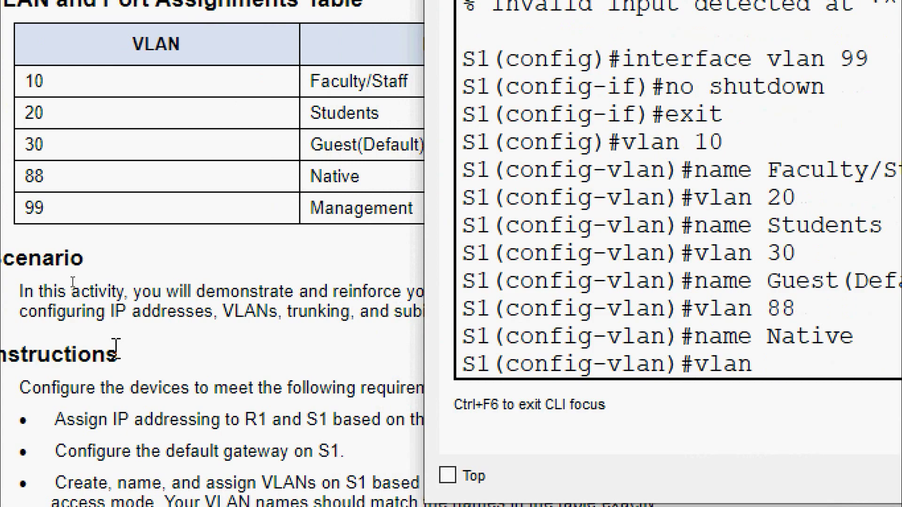
text( 99)
key(Return)
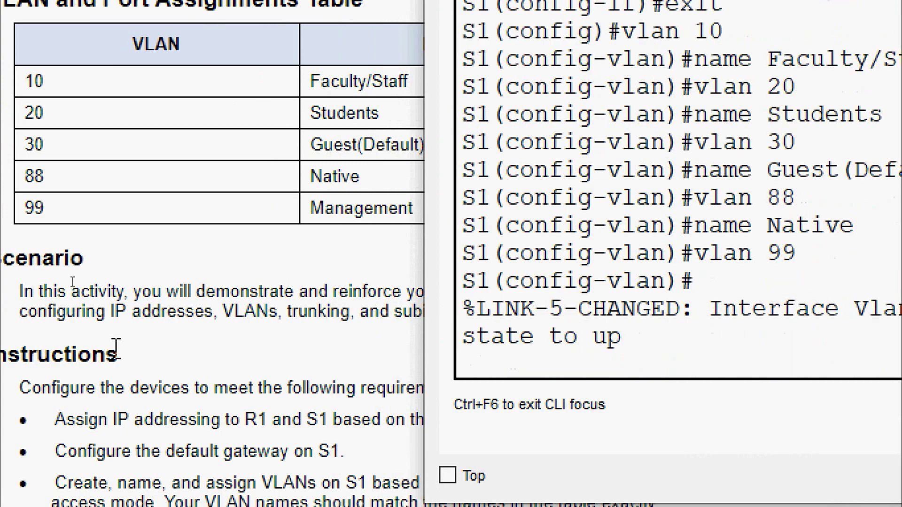
text(na)
key(BackSpace)
key(BackSpace)
key(Return)
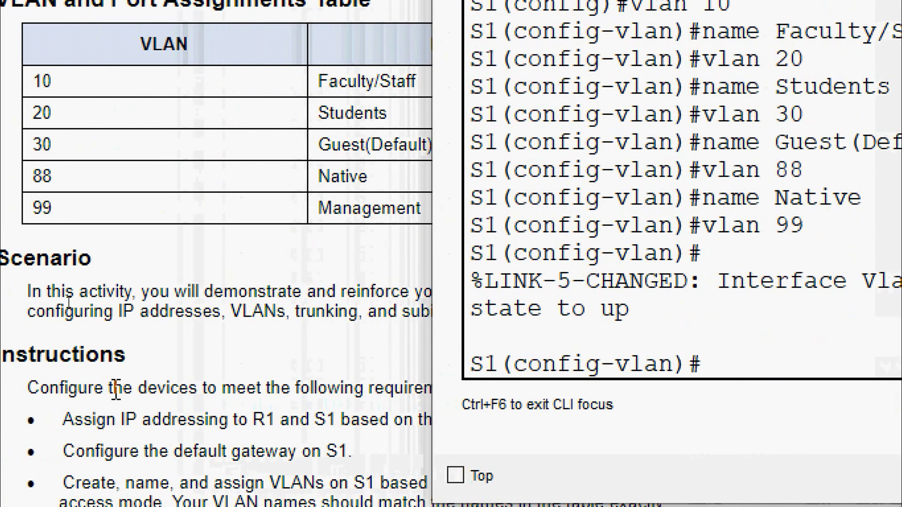
text(Name)
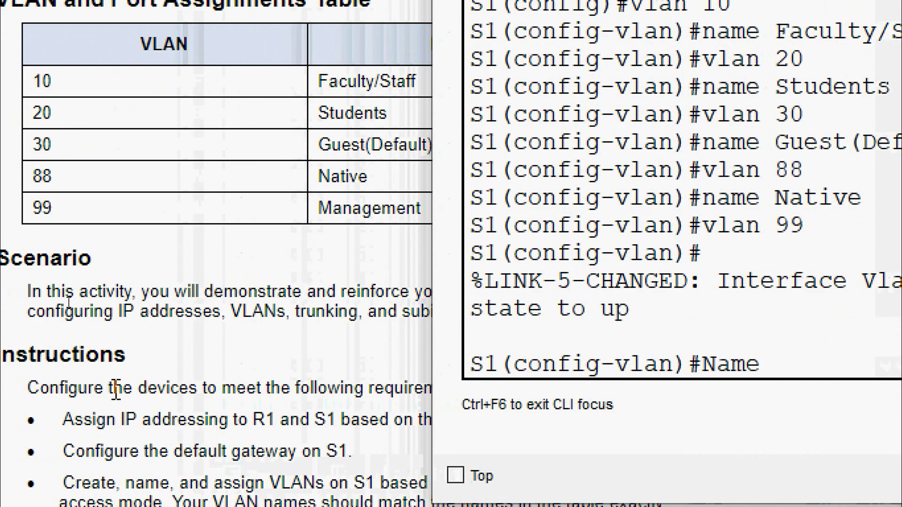
text( Management)
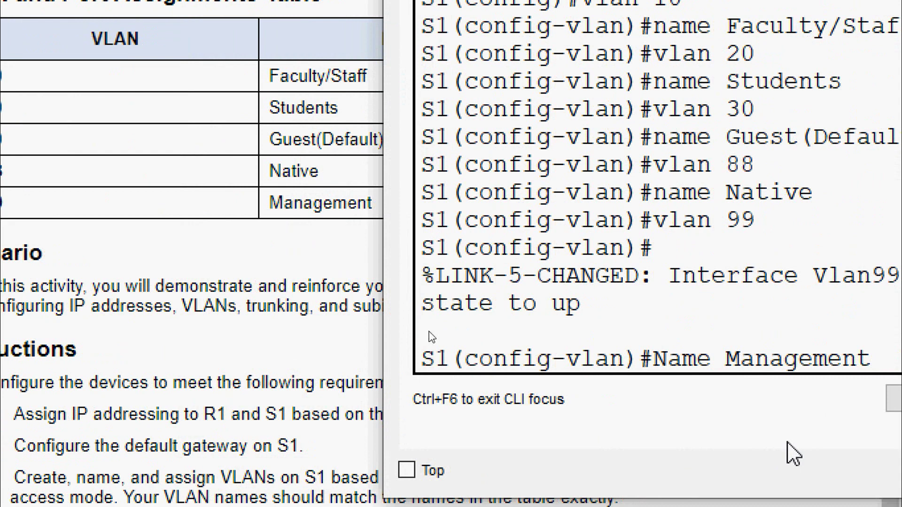
key(Return)
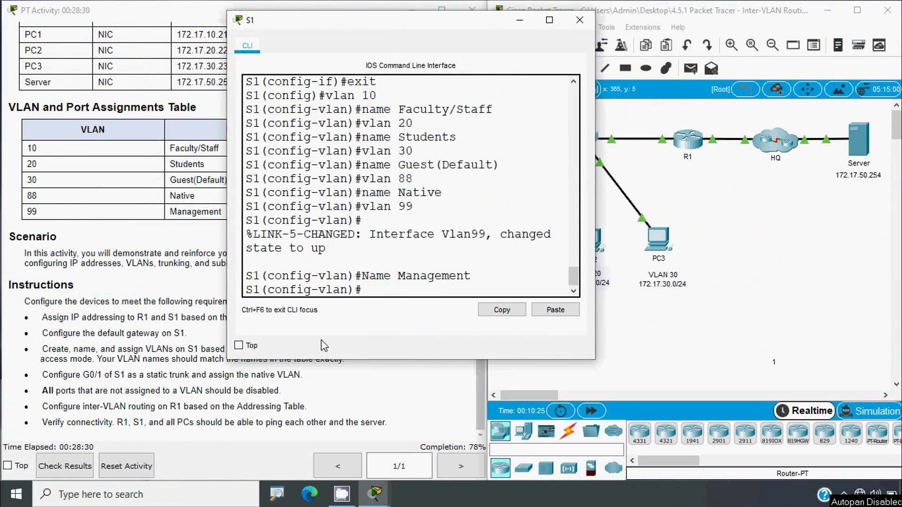
- Check the VLAN and Port Assignments Table and reposition S1's window so the table's Interface column stays readable
click(197, 239)
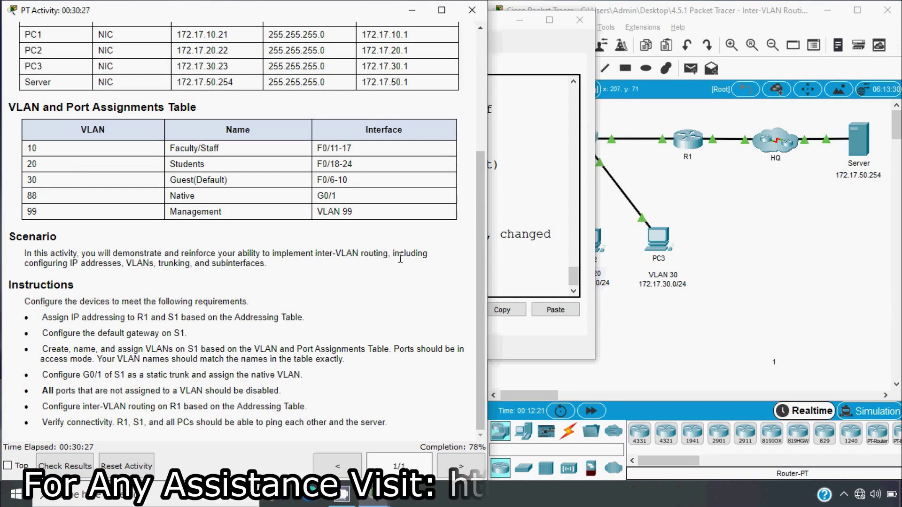
click(519, 266)
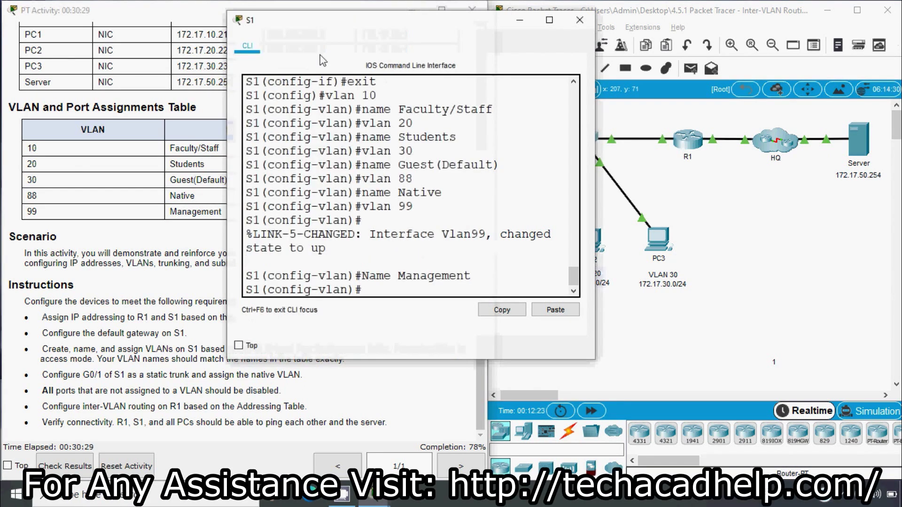
drag(327, 32, 510, 43)
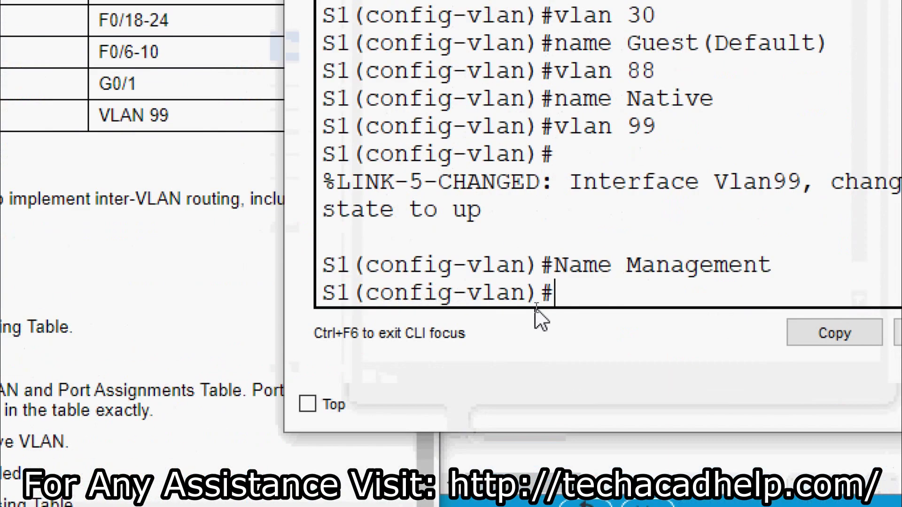
- Exit VLAN configuration on S1 and set the port range fa0/11-17 to access mode
text(exit)
key(Return)
text(interfa)
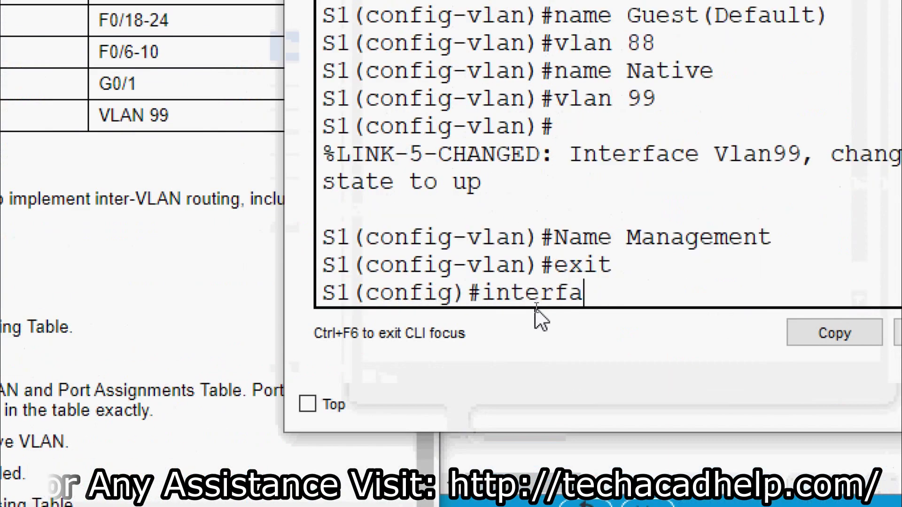
text(ce range fa)
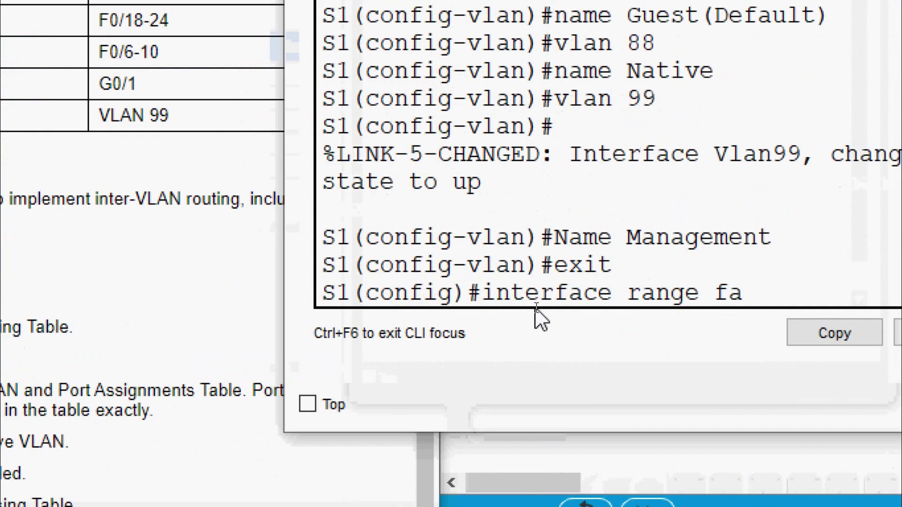
text(0/11-)
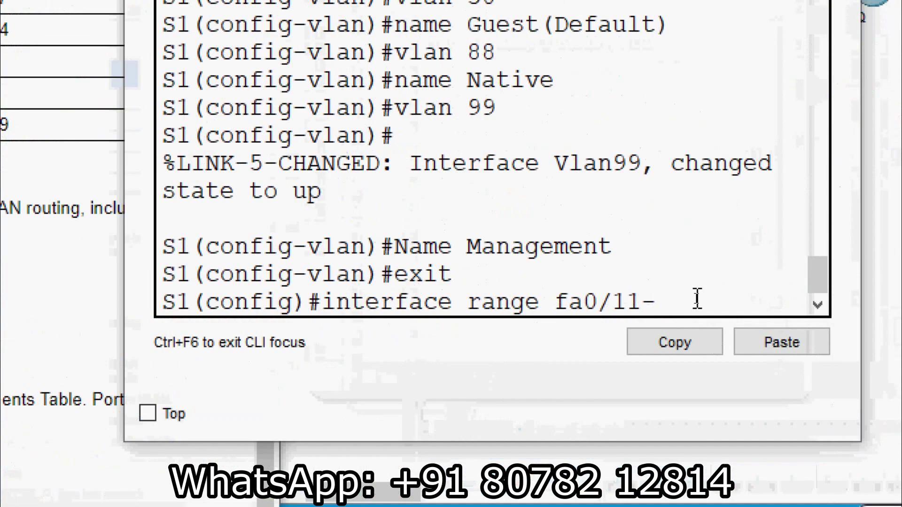
text(17)
key(Return)
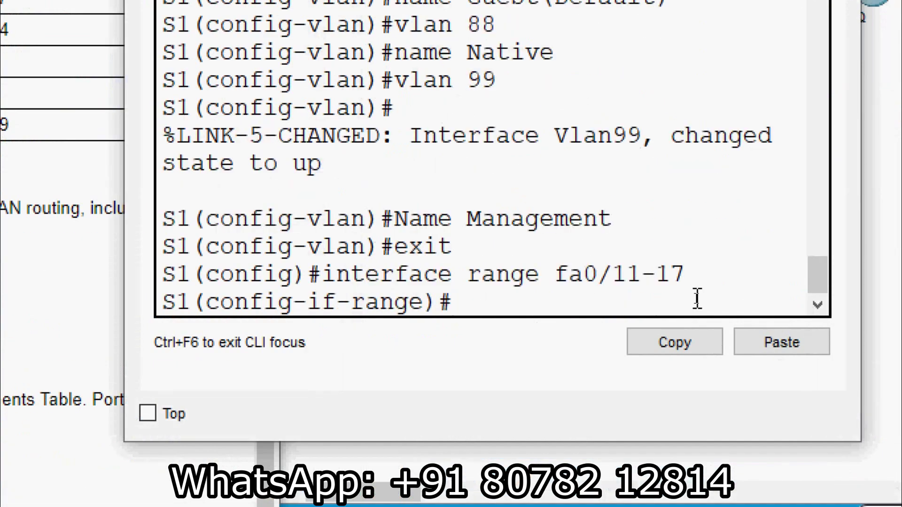
text(switchport )
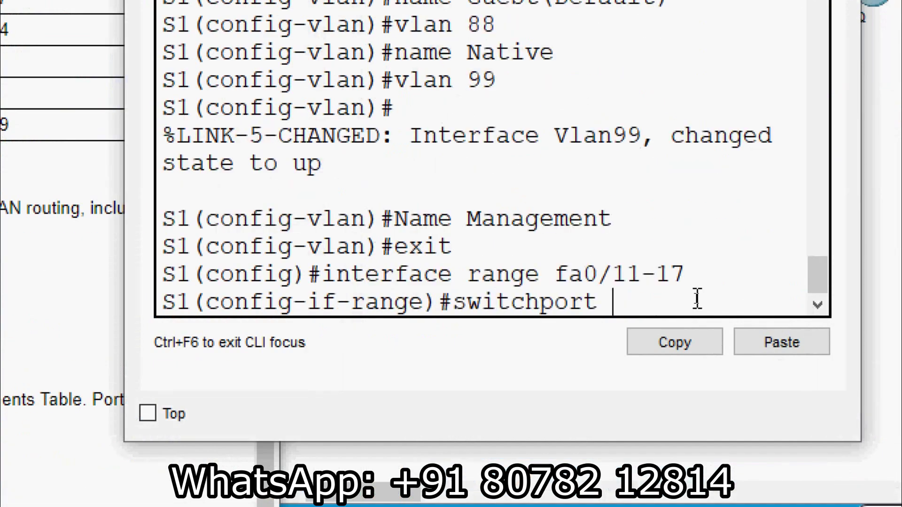
text(mode access)
key(Return)
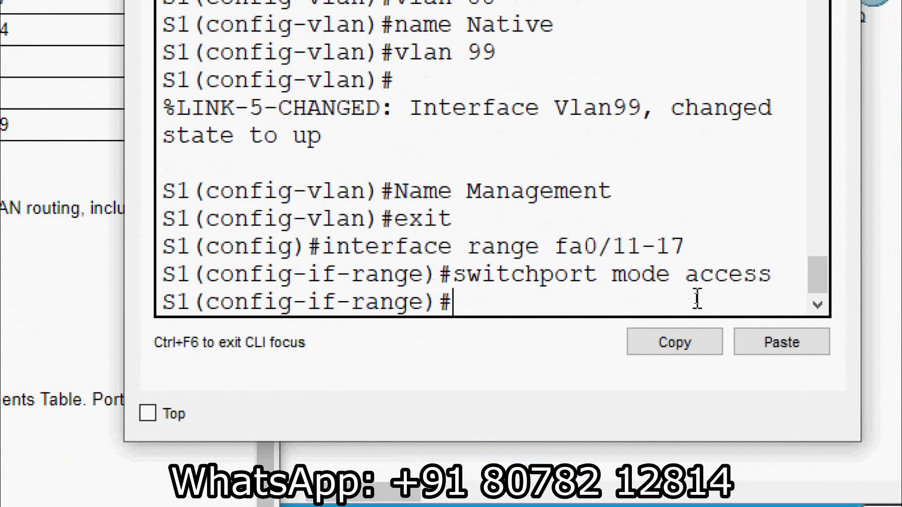
- Assign ports fa0/11-17 to access VLAN 10, widening S1's window so the whole command fits on one line
text(switchport )
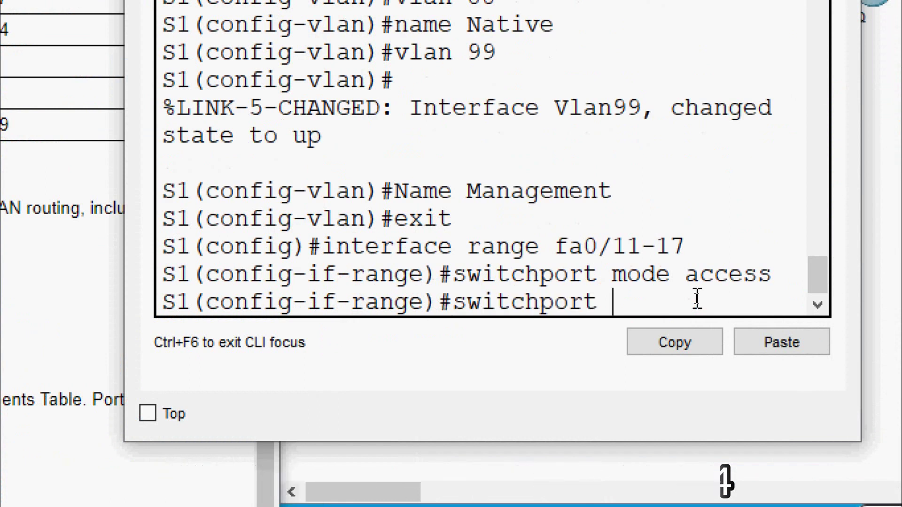
text(access vlan)
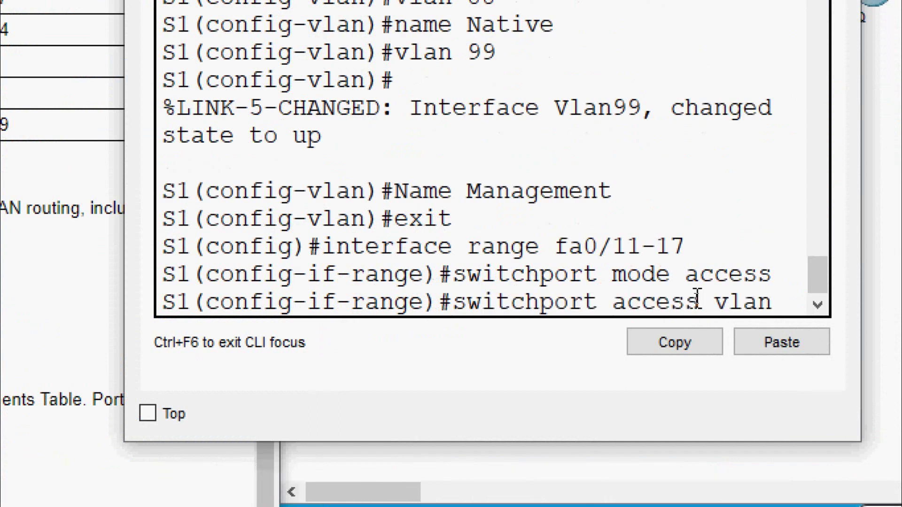
text( 10)
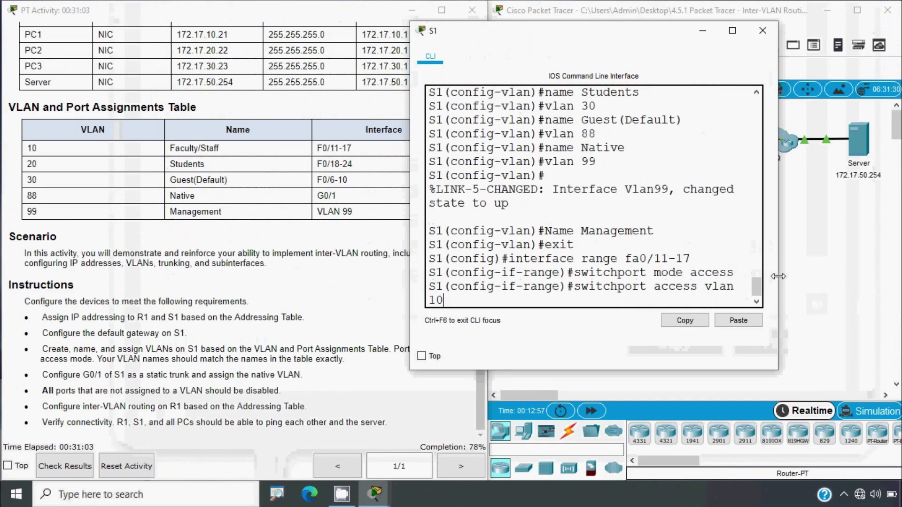
drag(865, 258, 901, 264)
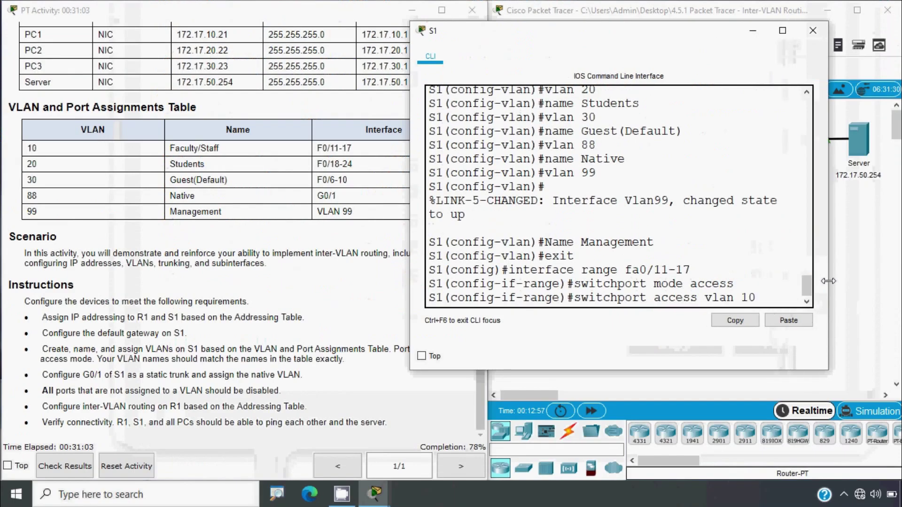
key(Return)
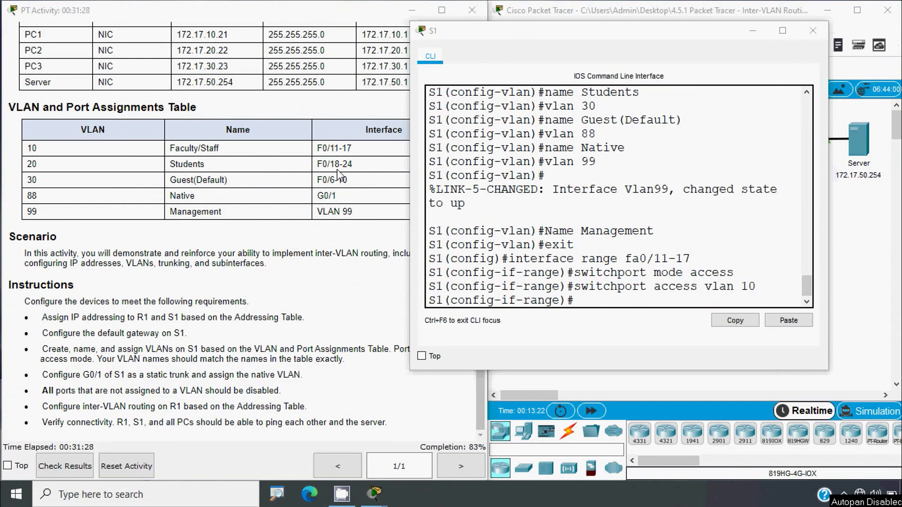
- Exit the fa0/11-17 range and set the port range fa 0/18-24 on S1 to access mode
click(578, 296)
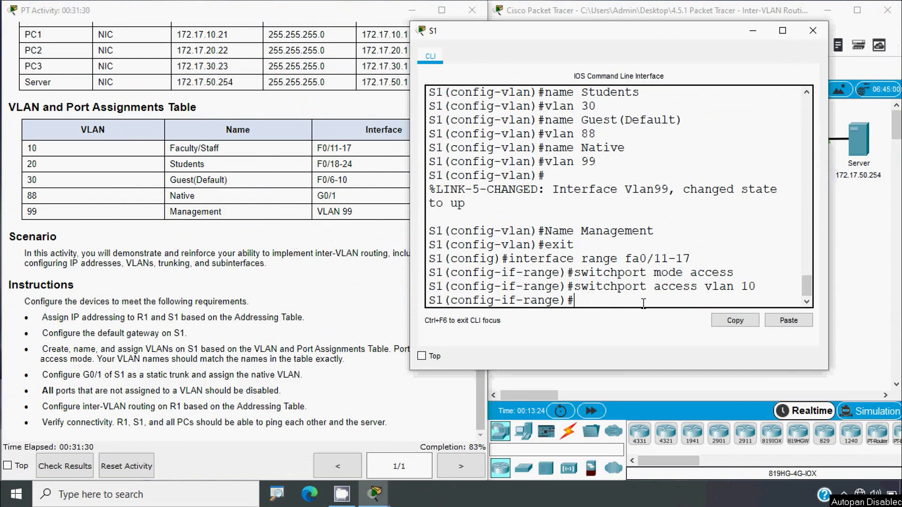
text(exit)
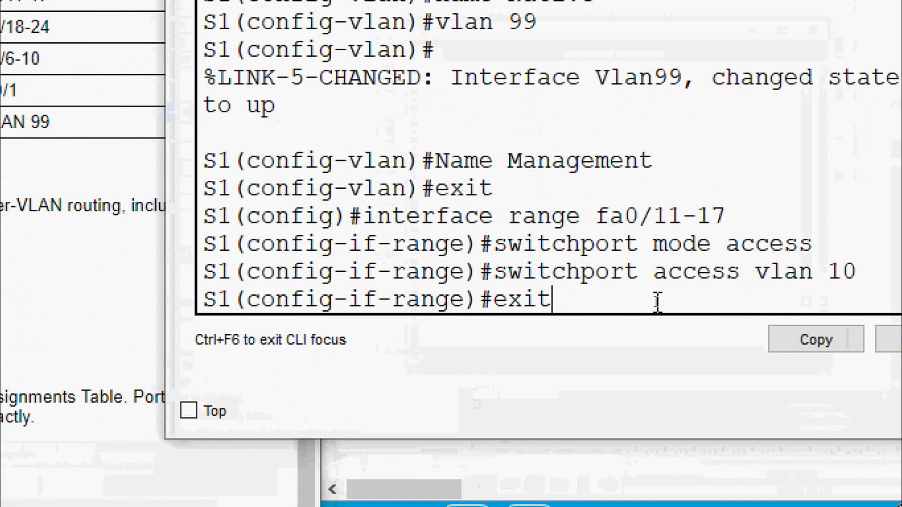
key(Return)
text(interface)
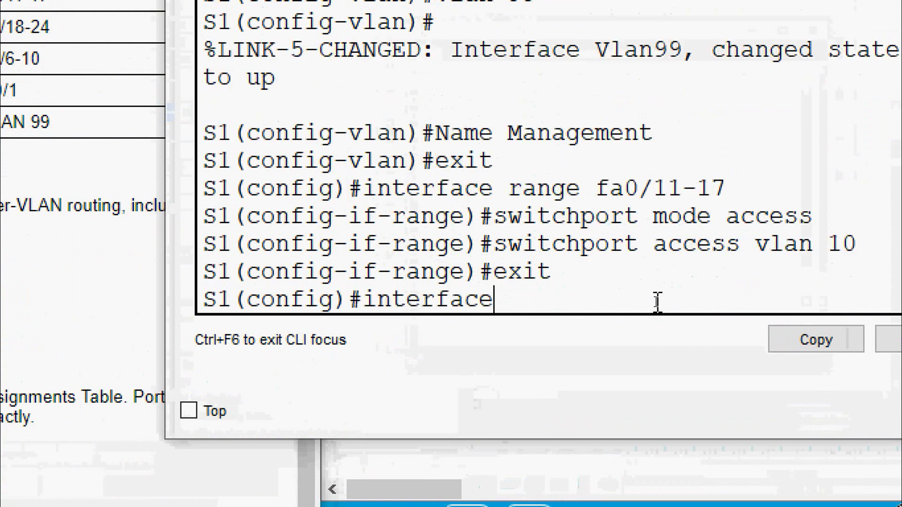
text( range fa 0/)
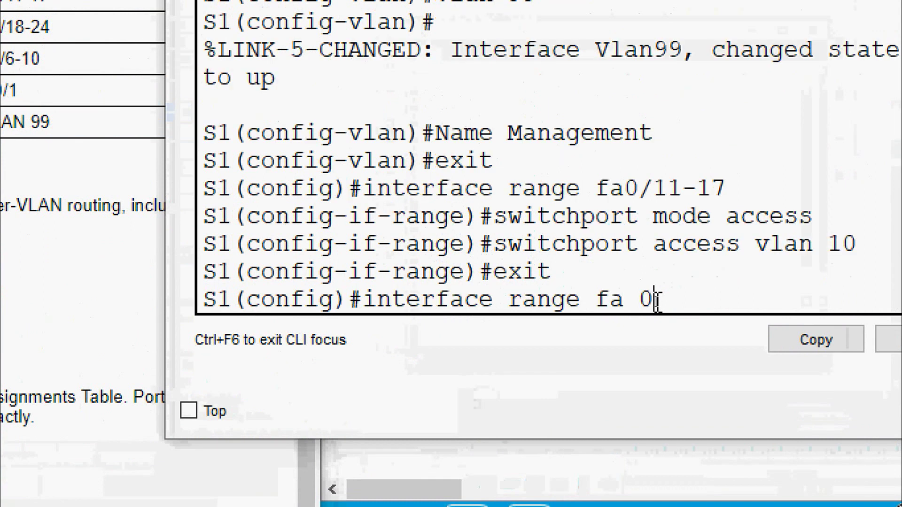
text(18)
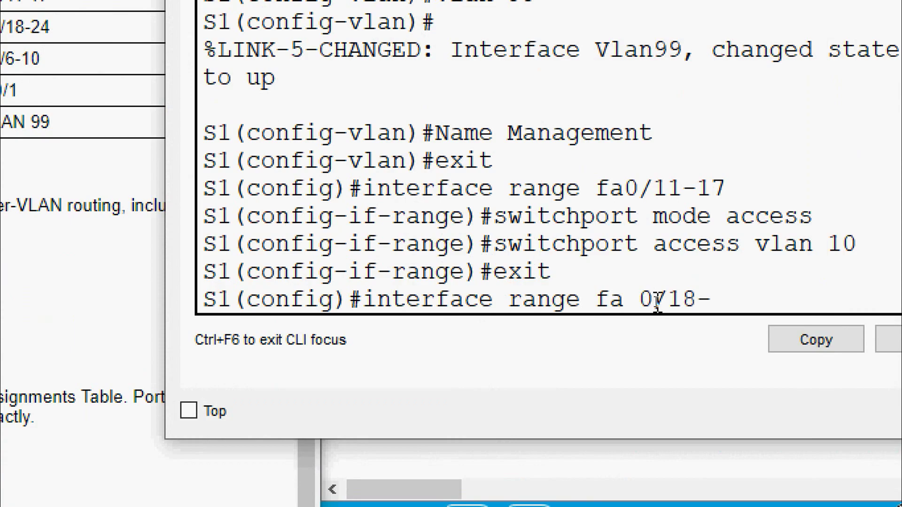
text(-24)
key(Return)
text(sw)
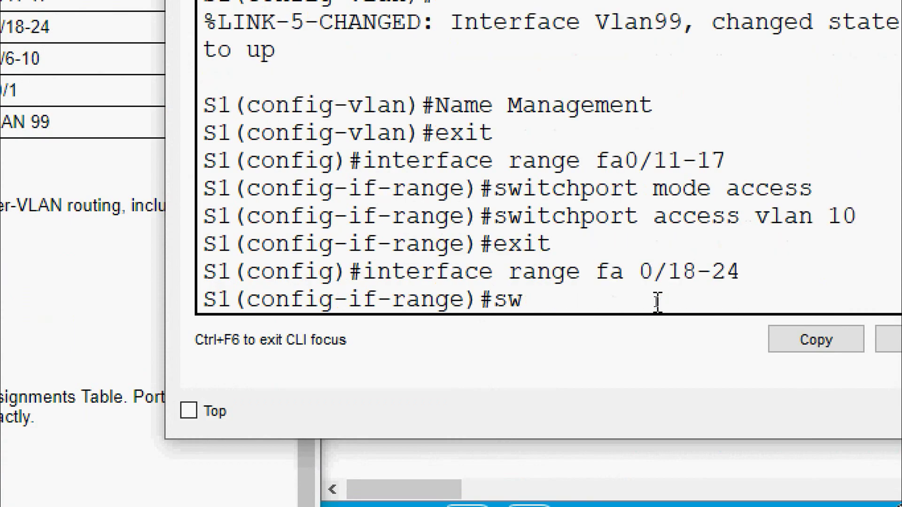
text(itchport mod)
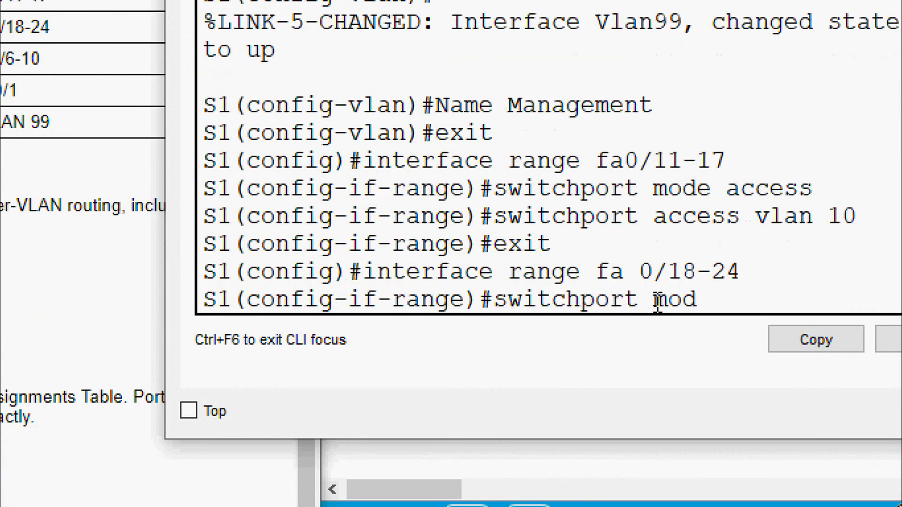
text(e access)
key(Return)
- Assign ports fa 0/18-24 on S1 to access VLAN 20
text(sw)
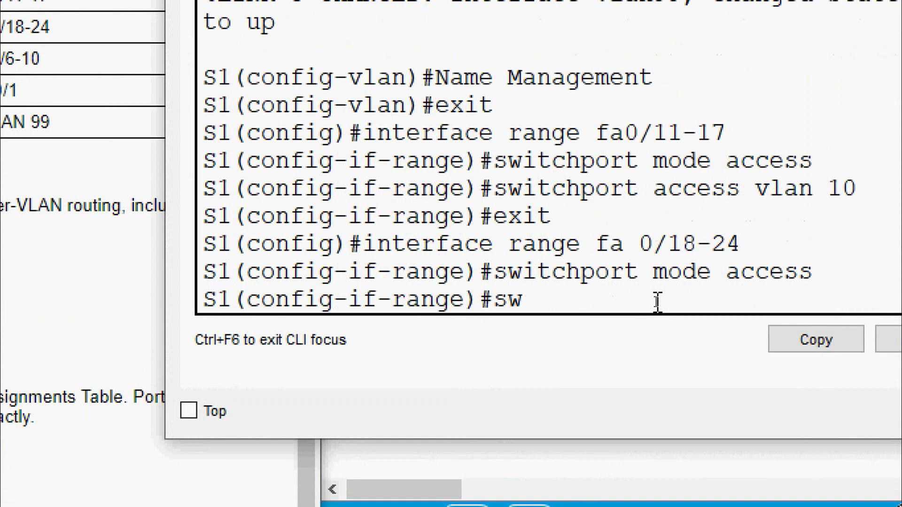
text(itchportacc)
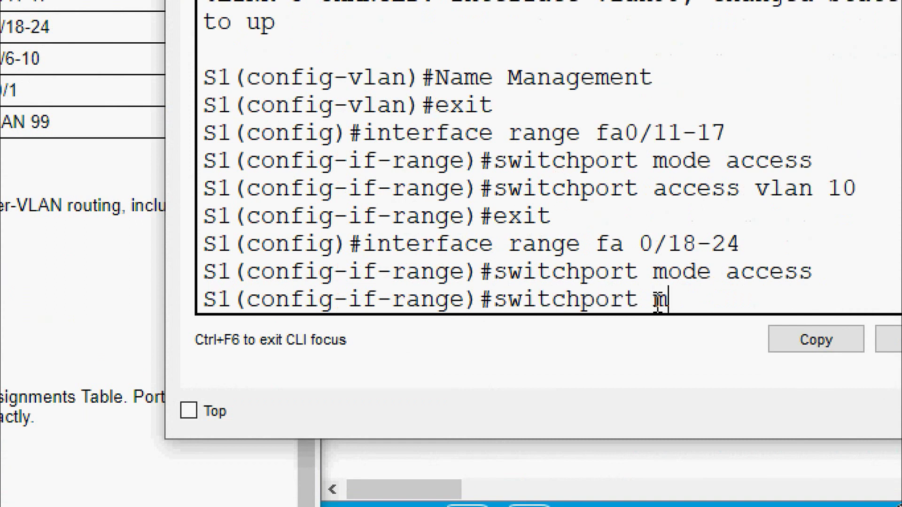
key(BackSpace)
text(access vlan 20)
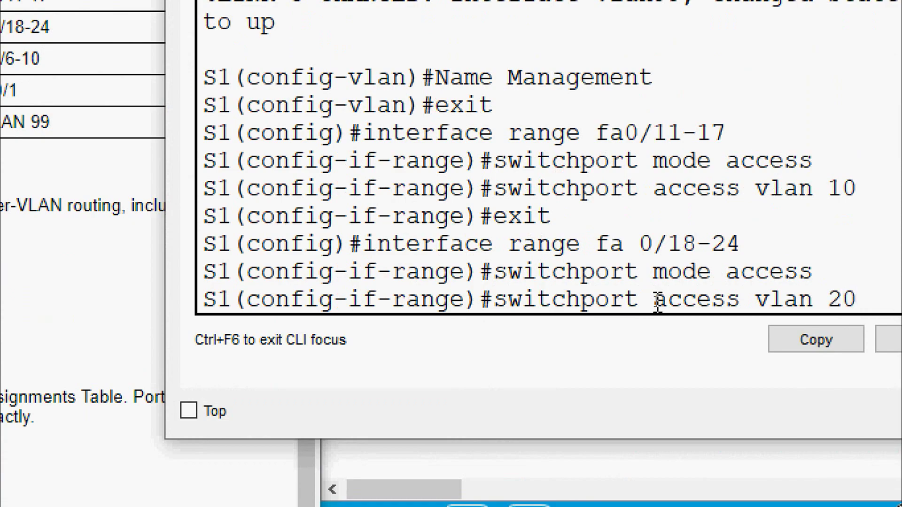
key(Return)
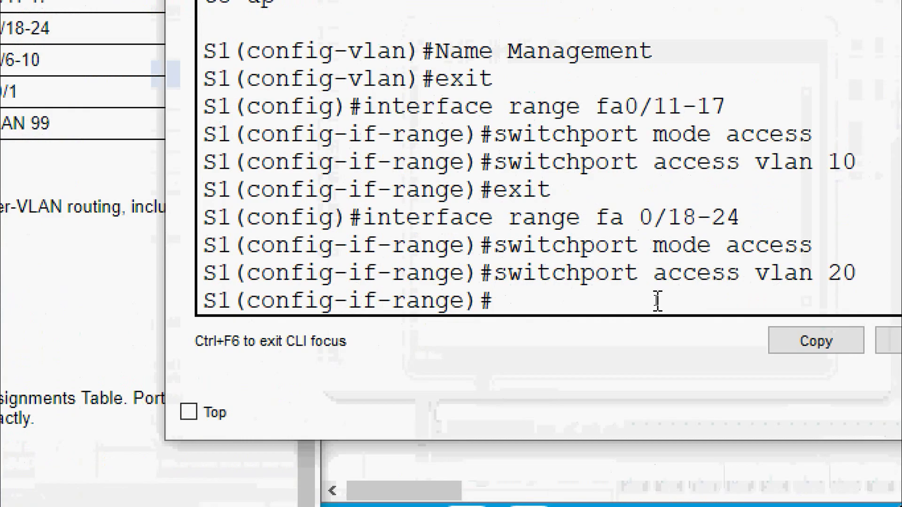
- Exit the fa 0/18-24 range and set the port range fa 0/6-10 on S1 to access mode
text(exit)
key(Return)
text(interface)
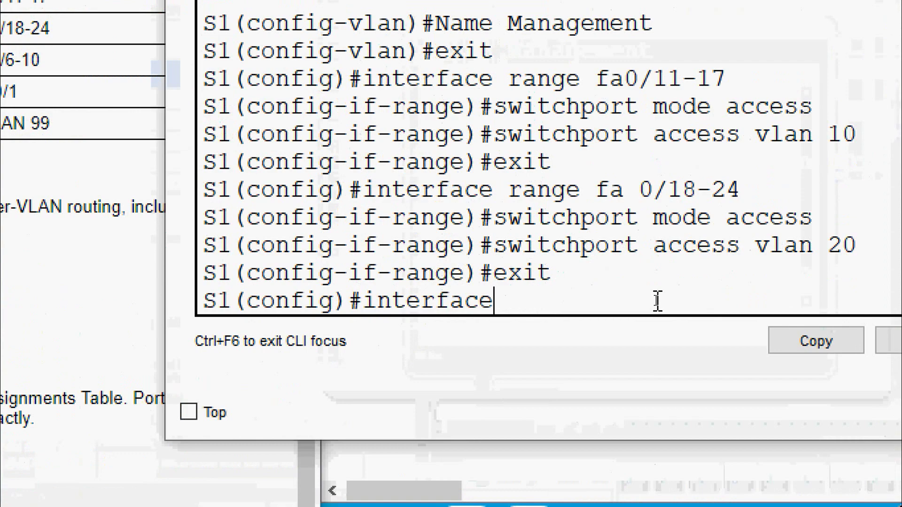
text( range fa)
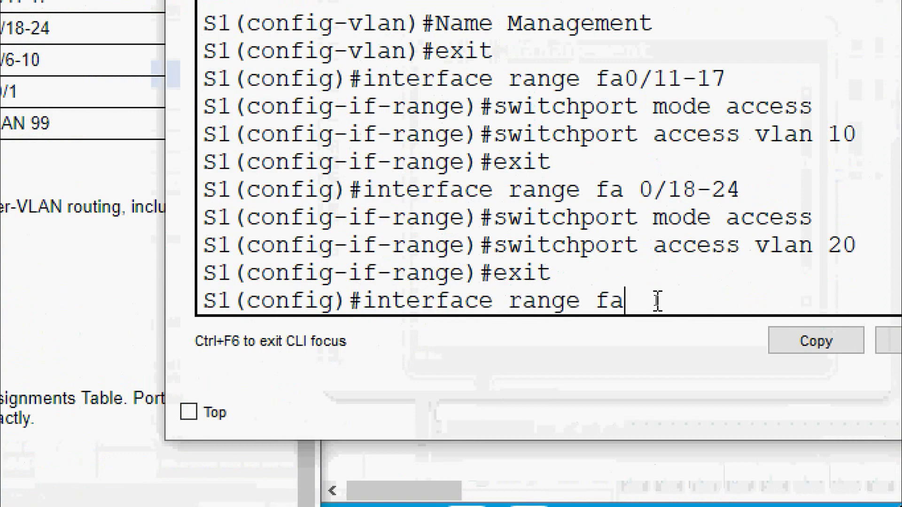
text( 0/6-10)
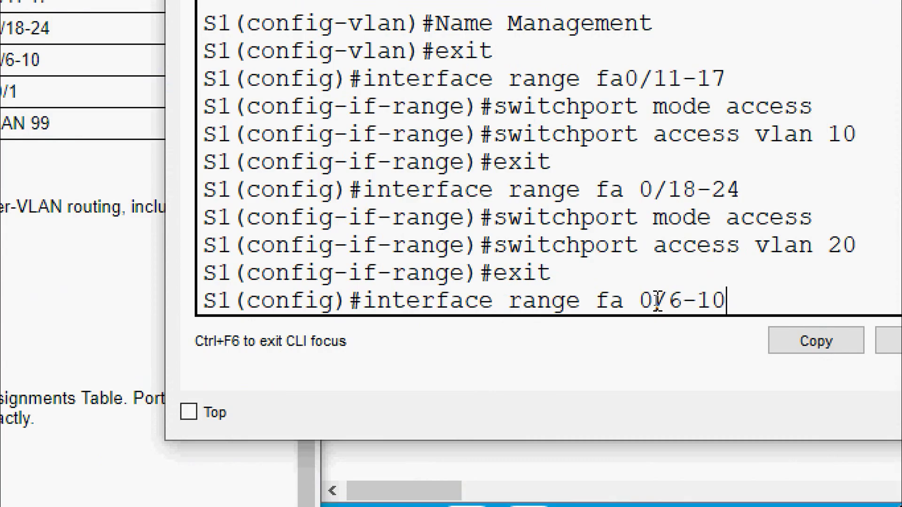
key(Return)
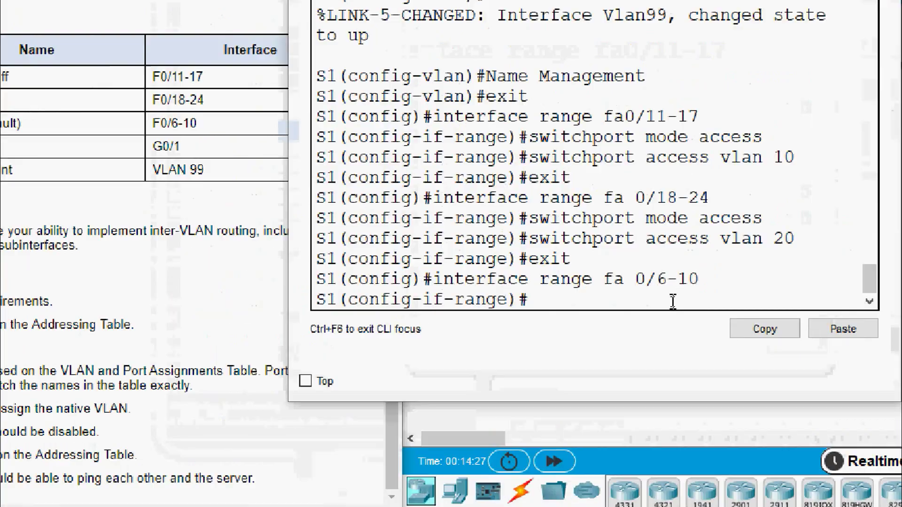
text(swit)
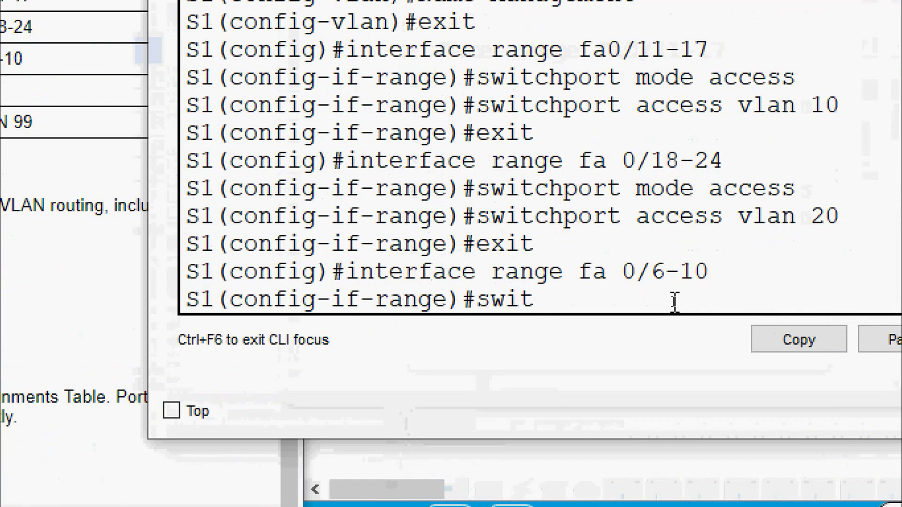
text(chport mode access)
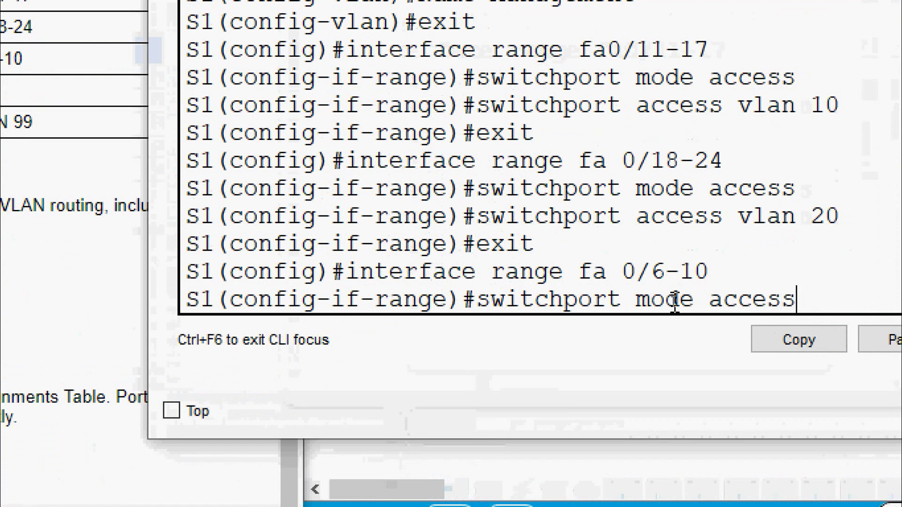
key(Return)
- Assign ports fa 0/6-10 on S1 to access VLAN 30 and close S1's window
text(switchport ac)
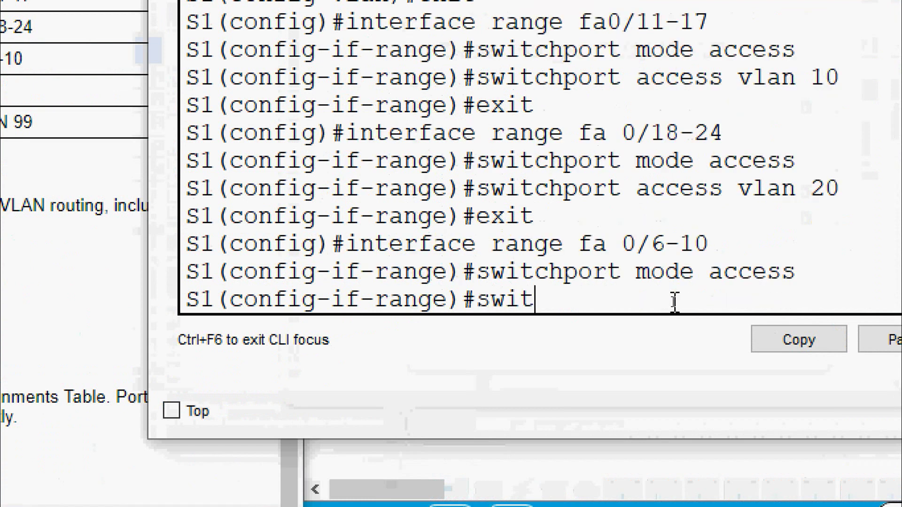
text(ces v)
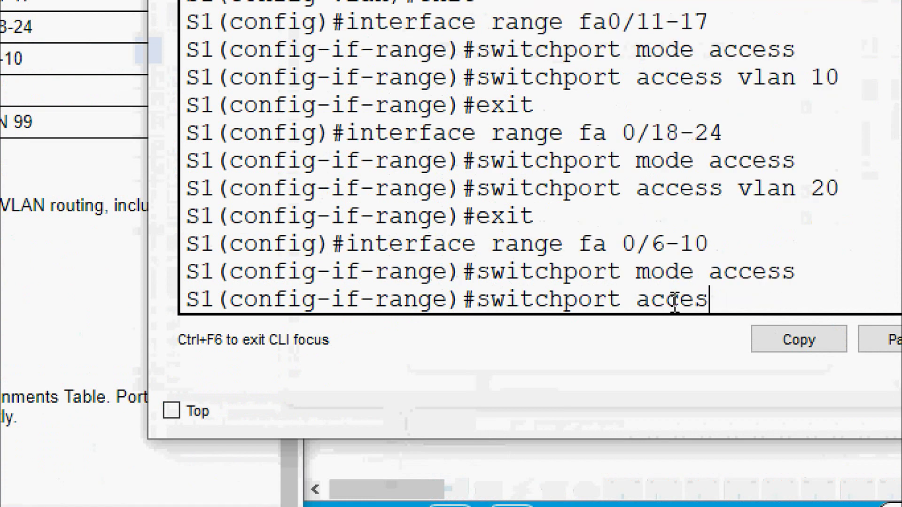
key(BackSpace)
key(BackSpace)
text(c)
key(BackSpace)
text(s vlan )
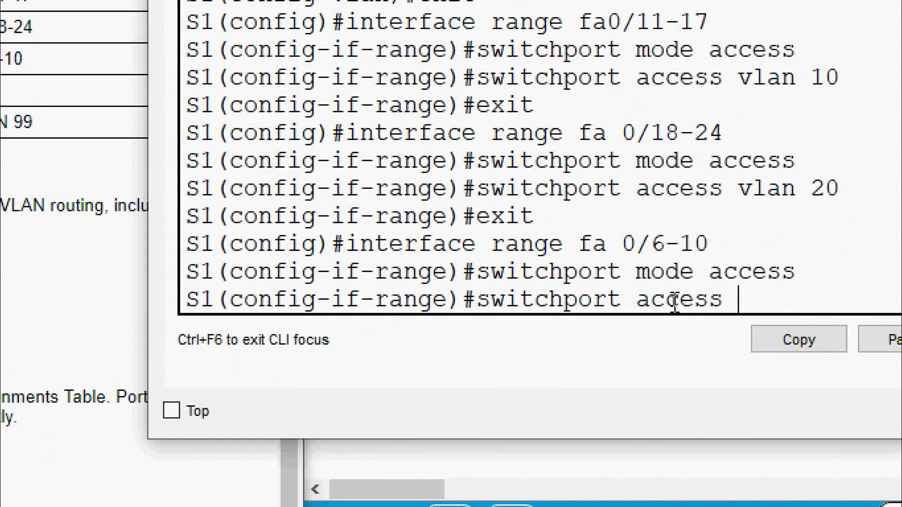
text(30)
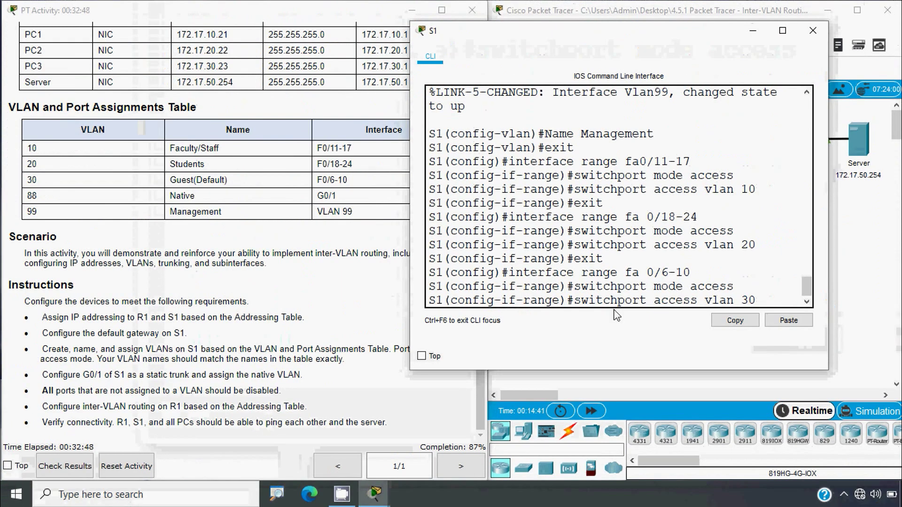
key(Return)
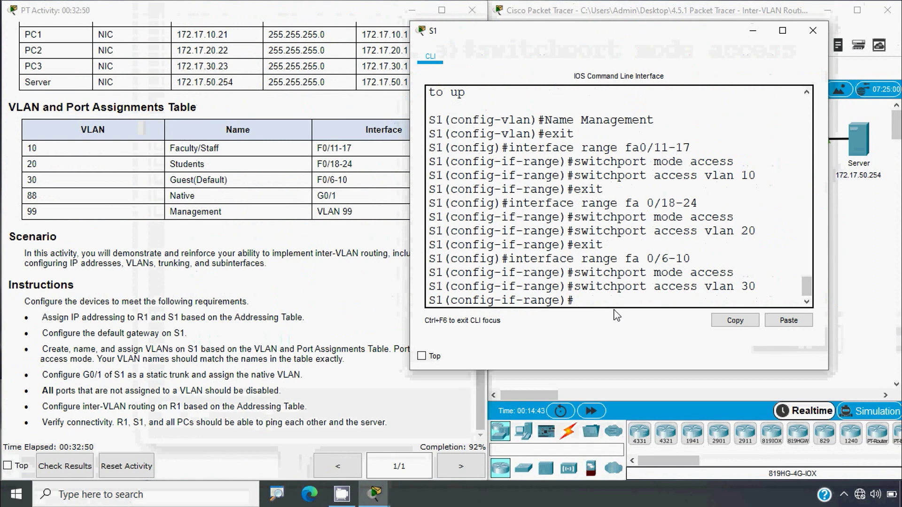
click(812, 30)
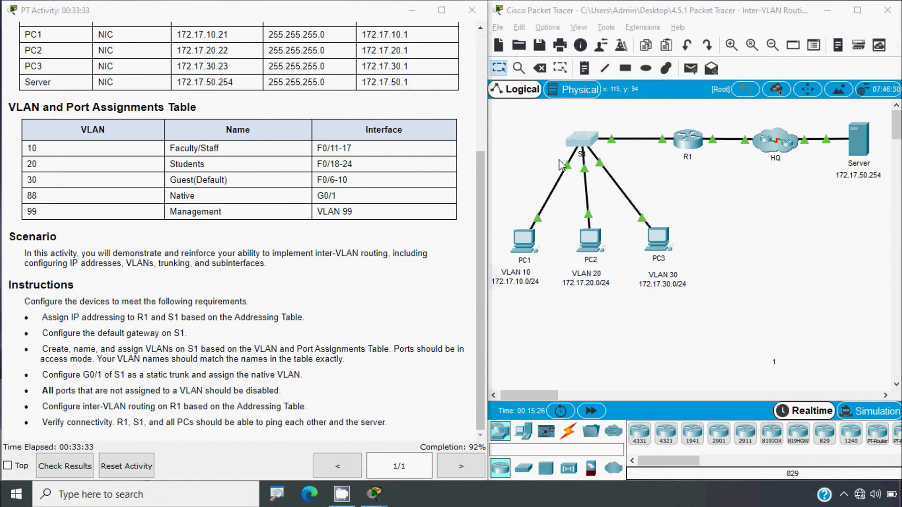
- Reopen S1's command line, exit the fa 0/6-10 range and set interface g0/1 to trunk mode
click(570, 147)
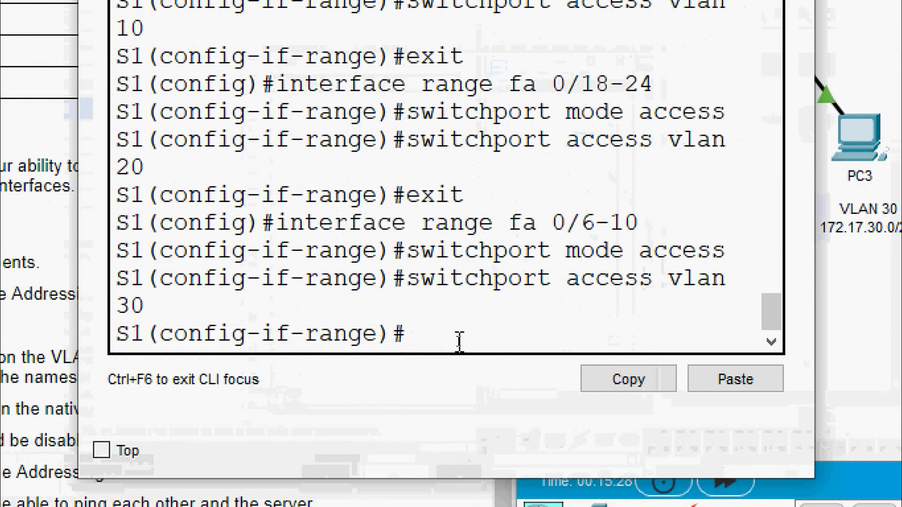
text(exit)
key(Return)
key(Return)
text(inte)
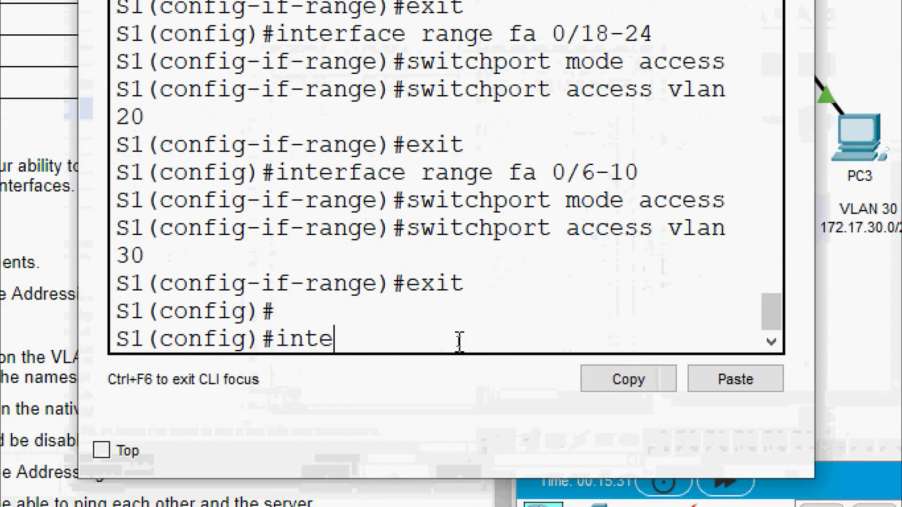
text(rface g0/1)
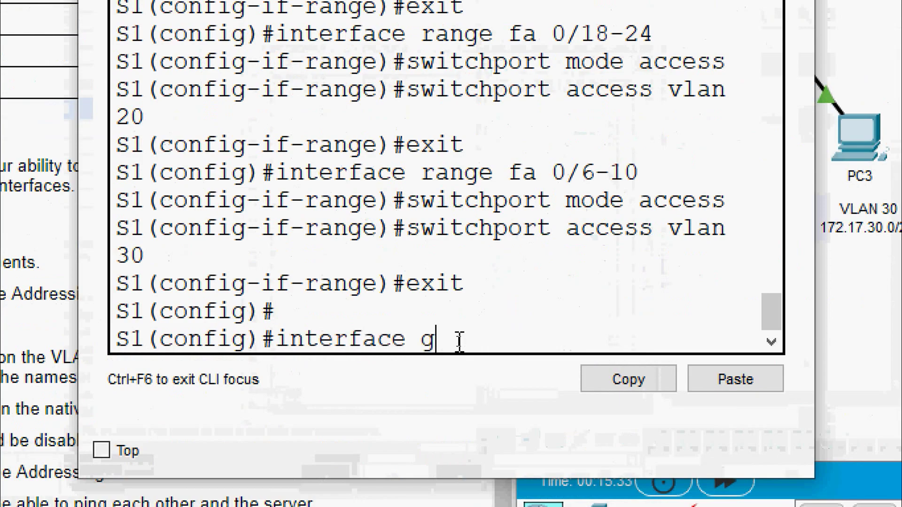
key(Return)
text(swit)
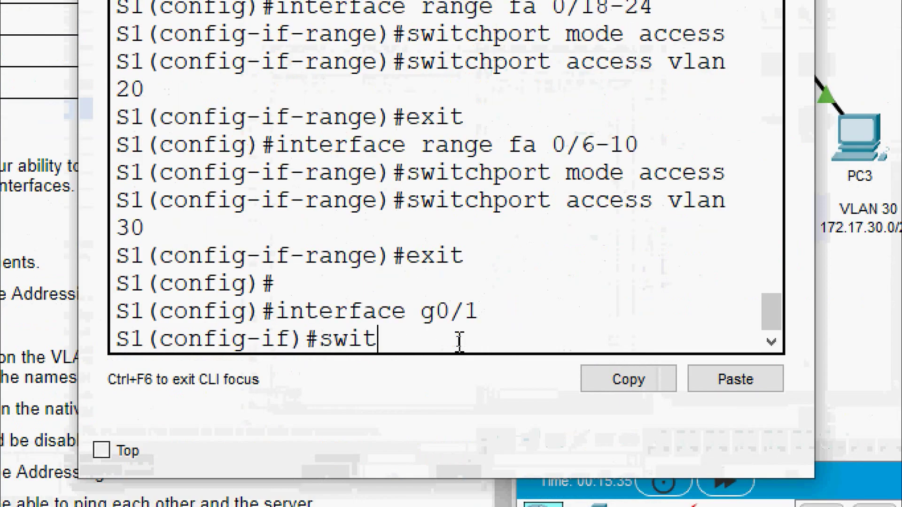
text(chport mode trunk)
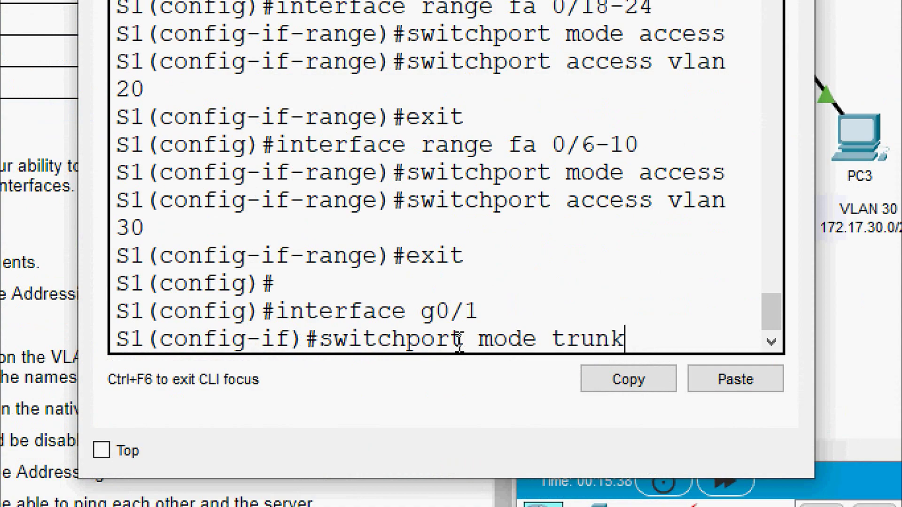
key(Return)
key(Return)
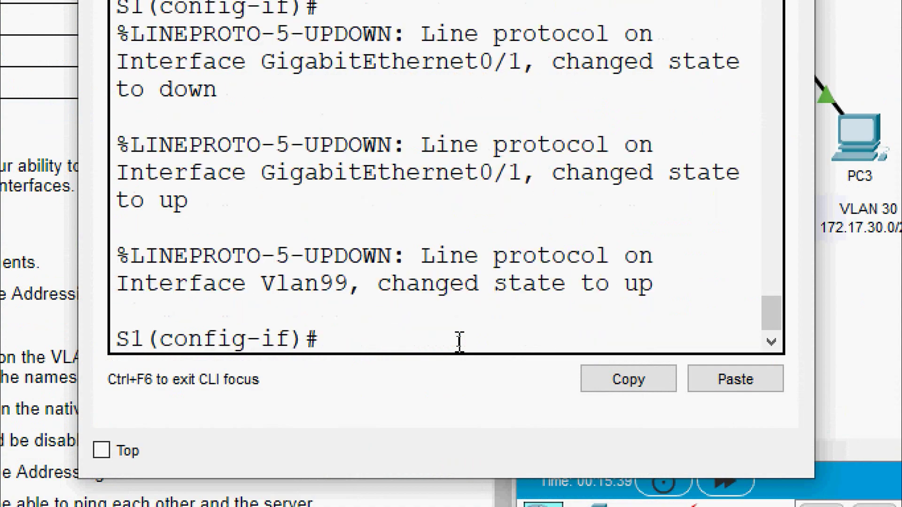
- Set the native VLAN of S1's g0/1 trunk to 88, widening S1's window so the command fits on one line
text(swit)
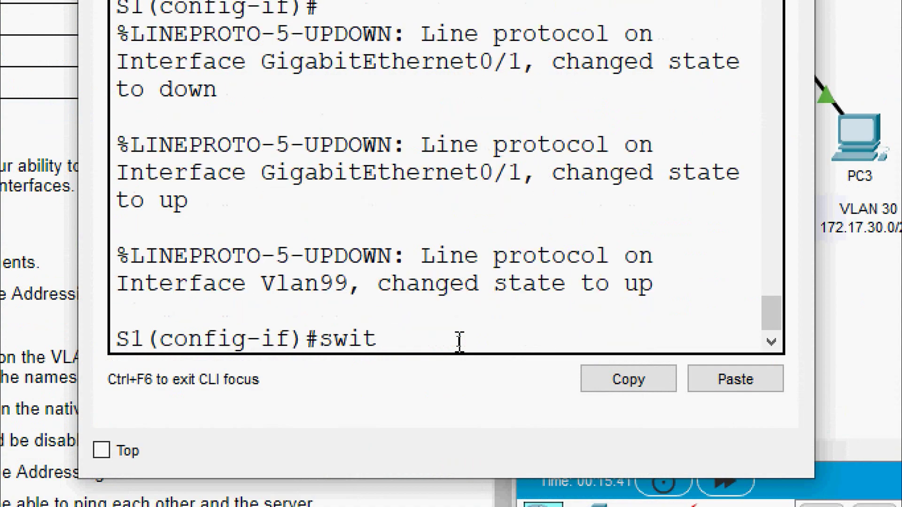
text(chport t)
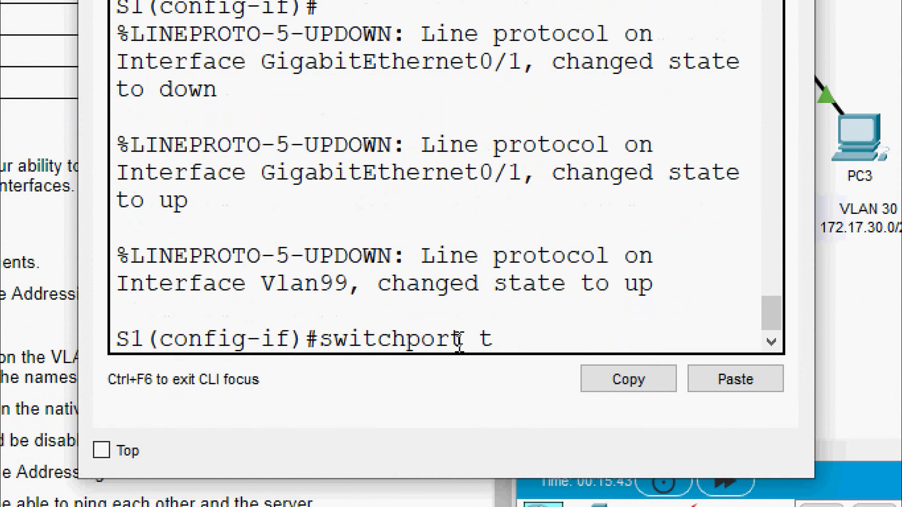
text(runk native vlan)
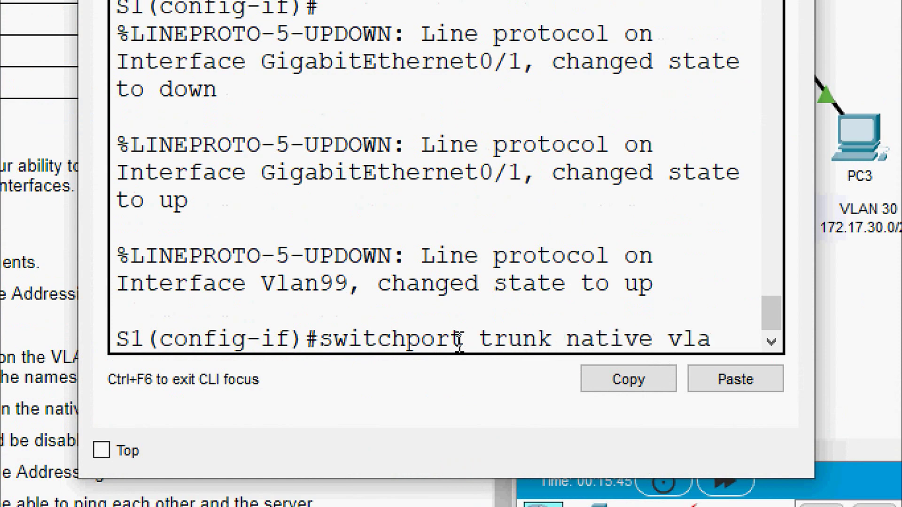
text( 88)
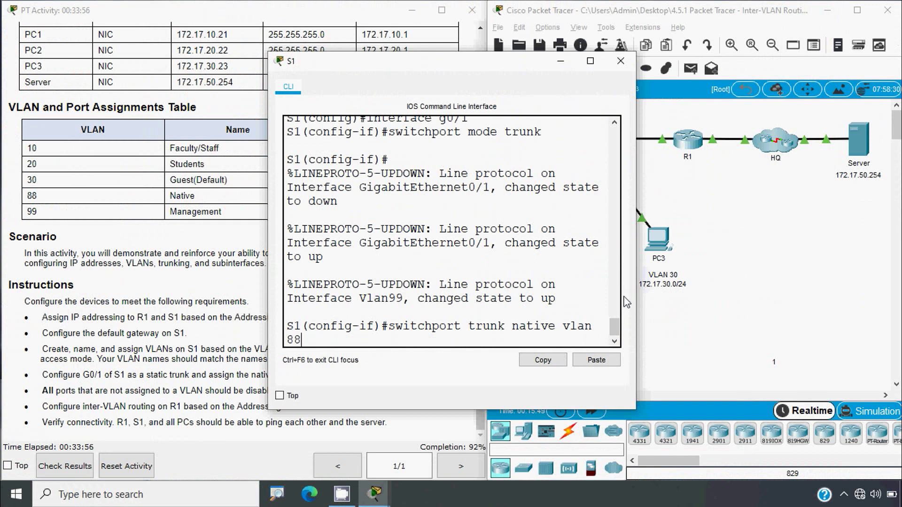
drag(636, 291, 730, 291)
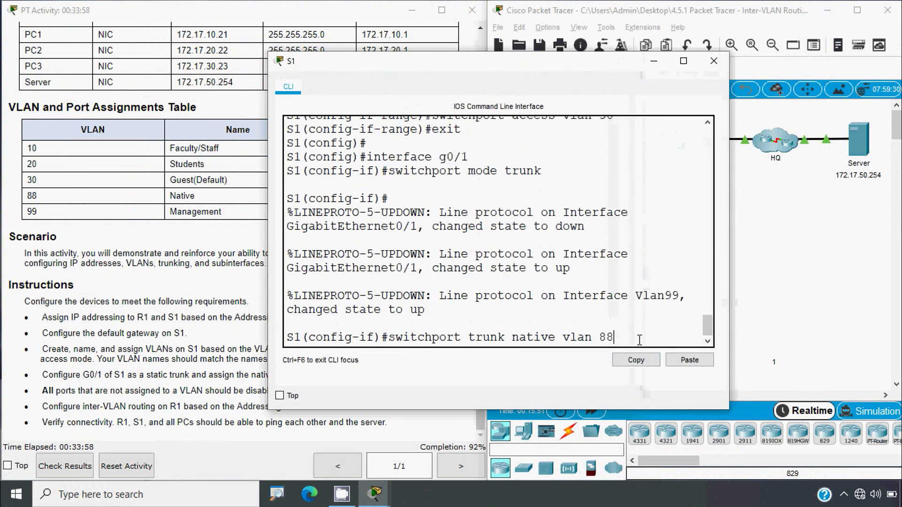
key(Return)
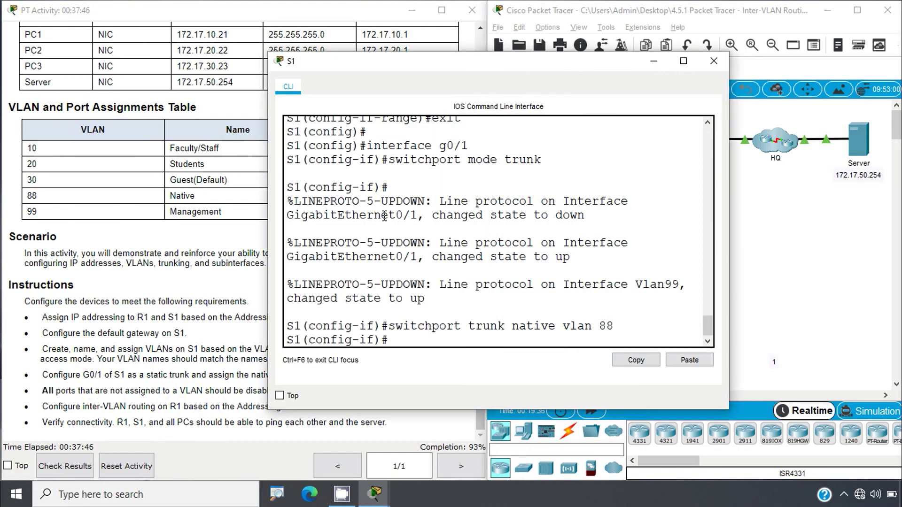
- Check S1's connected ports in the topology, and exit the g0/1 interface configuration on S1
click(755, 280)
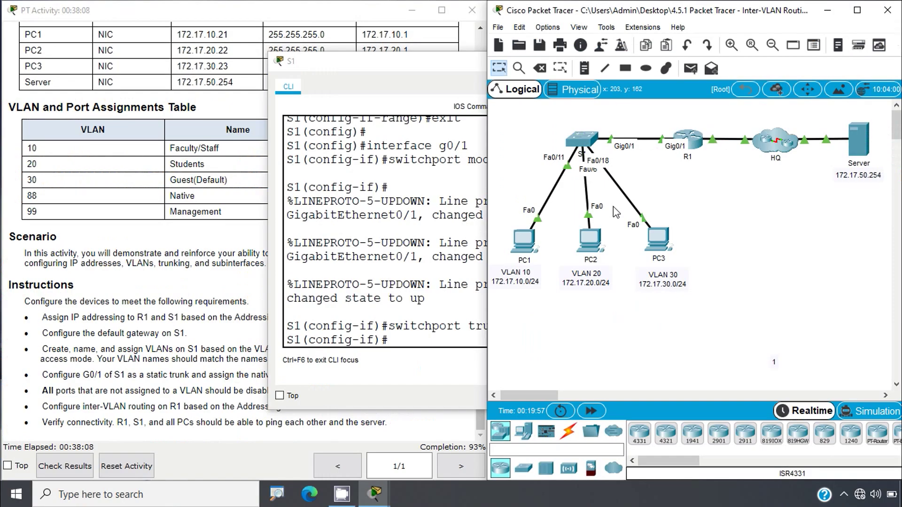
click(404, 340)
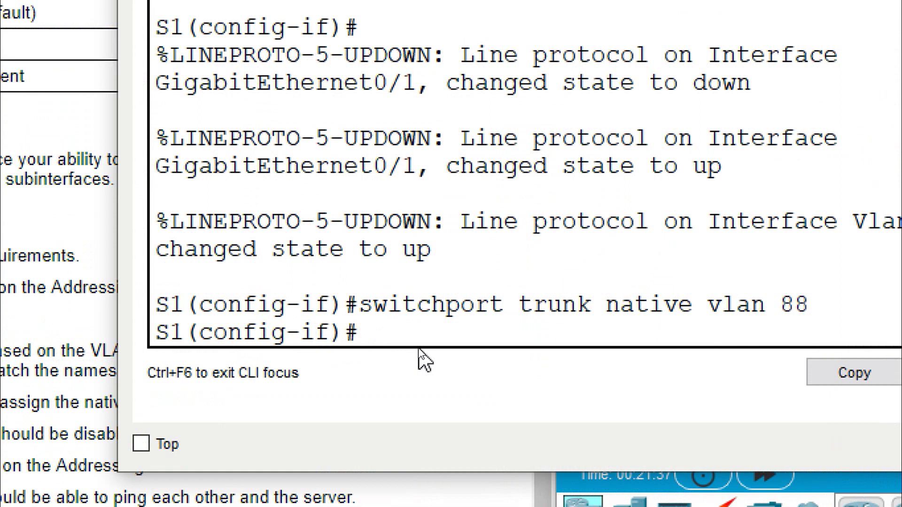
text(exit)
key(Return)
key(Return)
- Shut down S1's unused ports as one interface range: fa 0/1-5, fa 0/7-10, fa 0/12-17, fa 0/19-24 and g 0/2
text(int)
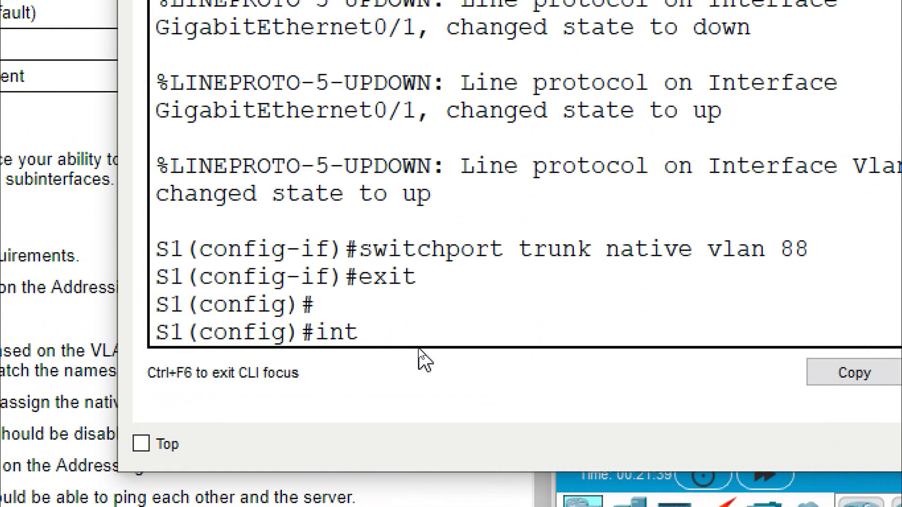
text(erface rang)
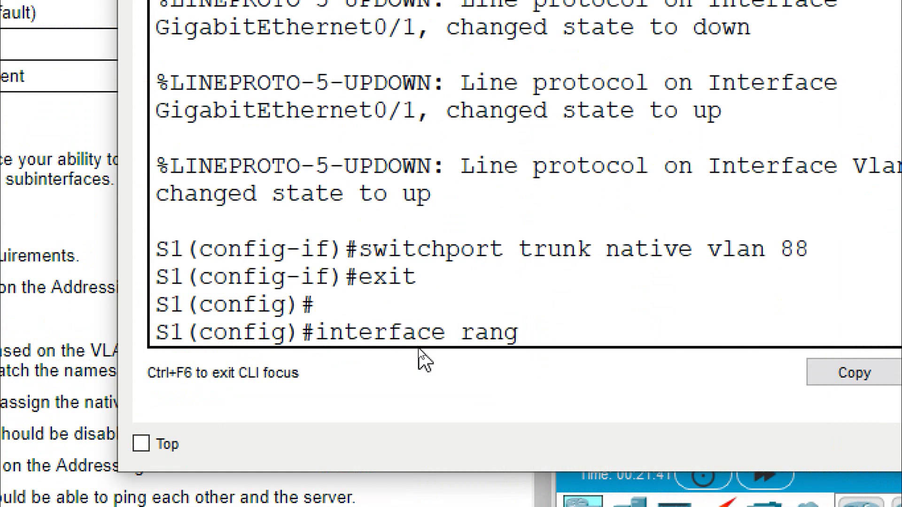
text(e fa 0/)
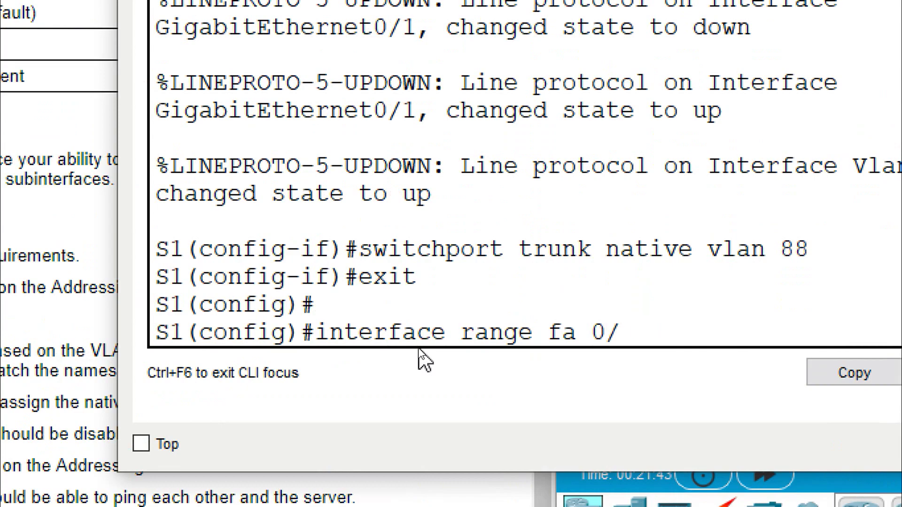
text(1-5, fa 0/)
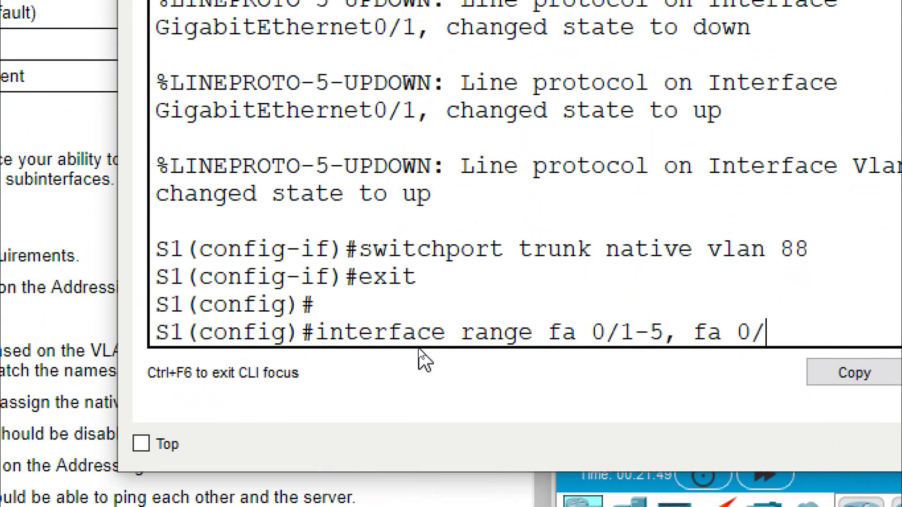
text(7-10)
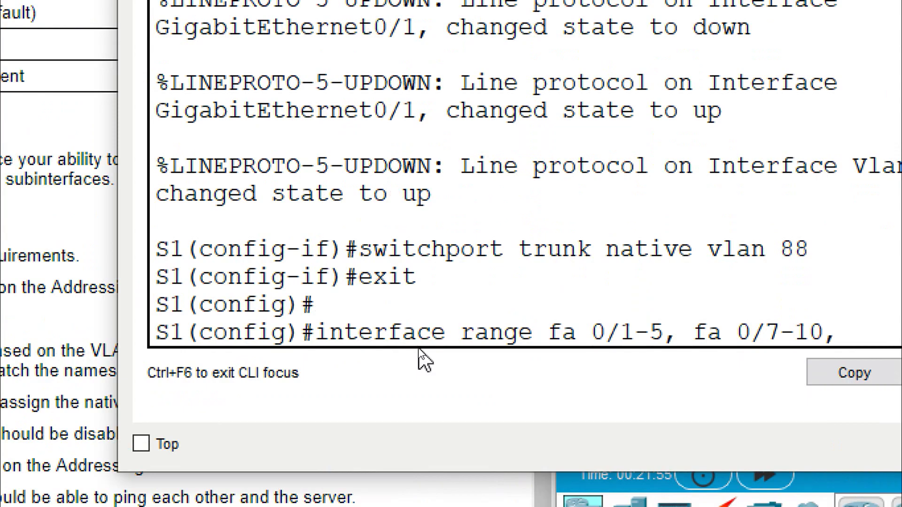
text(, fa 0/12-17)
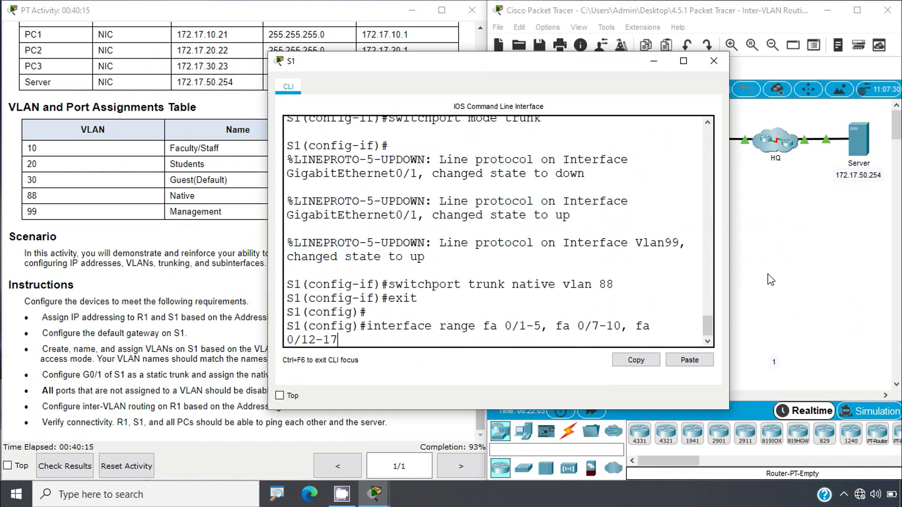
click(785, 274)
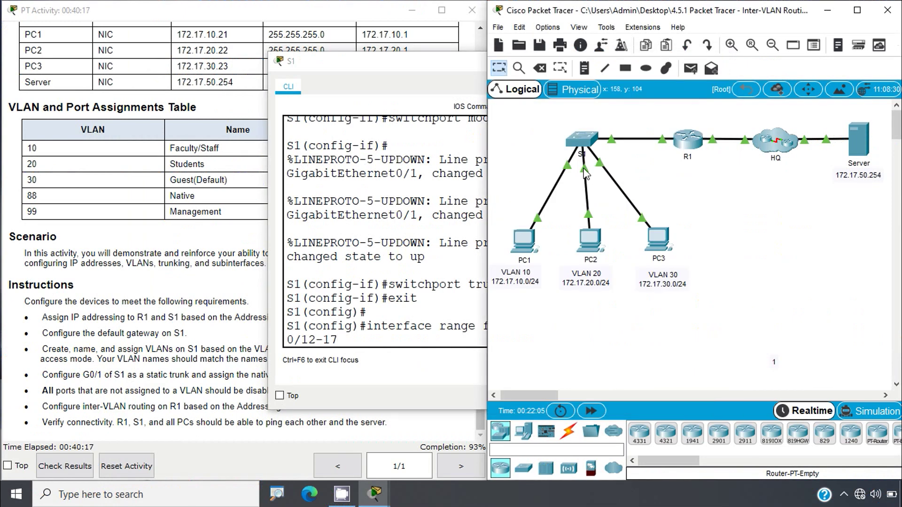
click(355, 343)
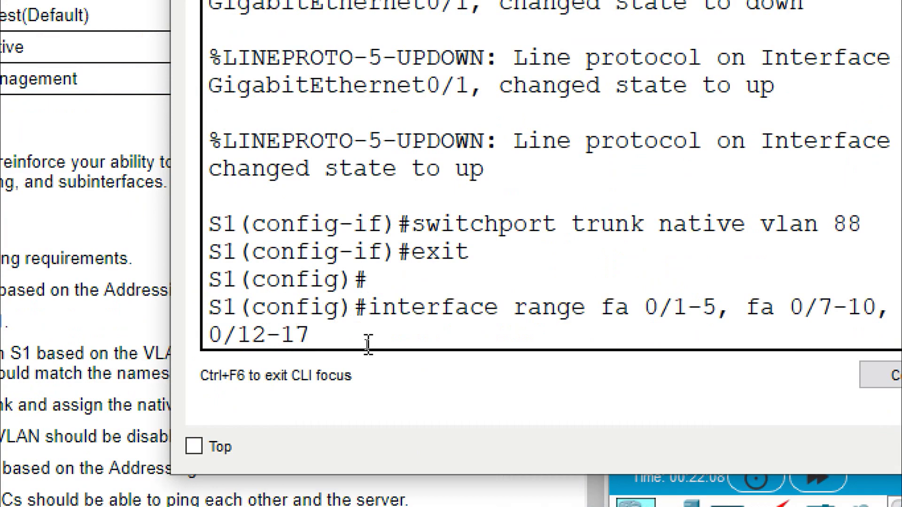
text(fa 0/19)
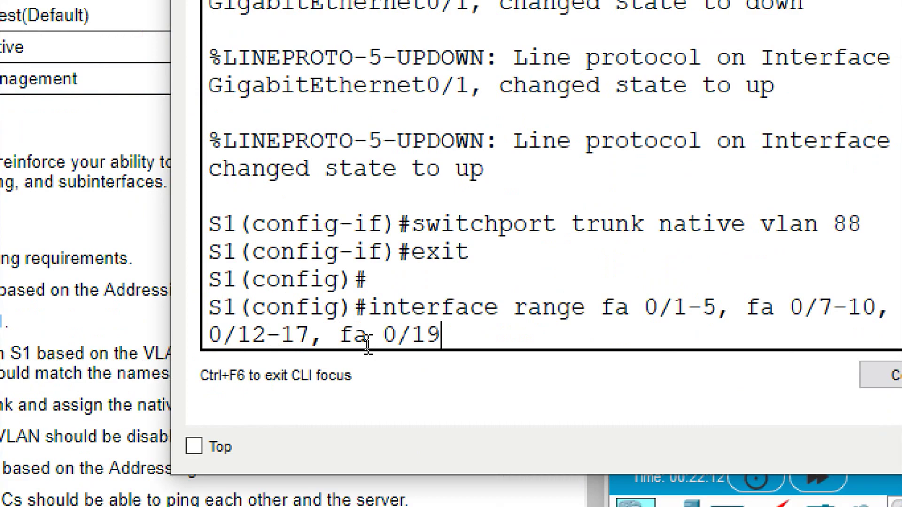
text(-24)
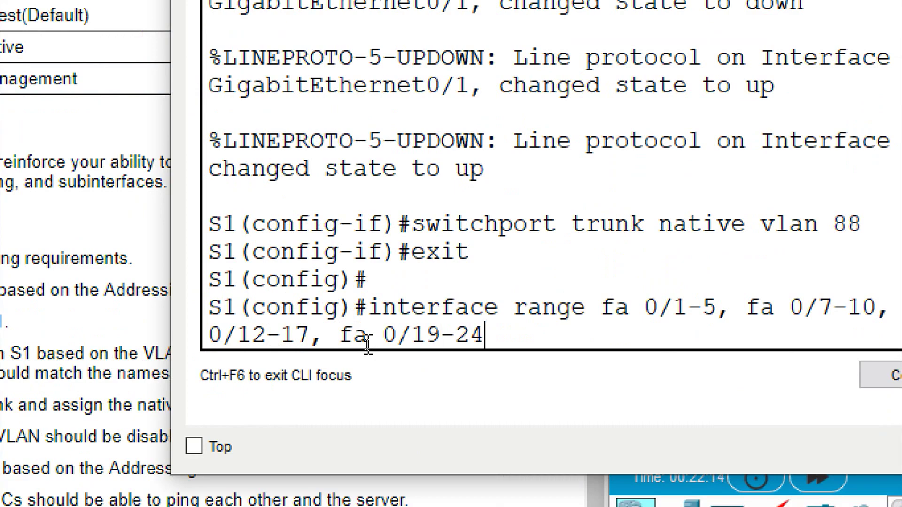
text(.)
text( g )
text(0/)
text(2)
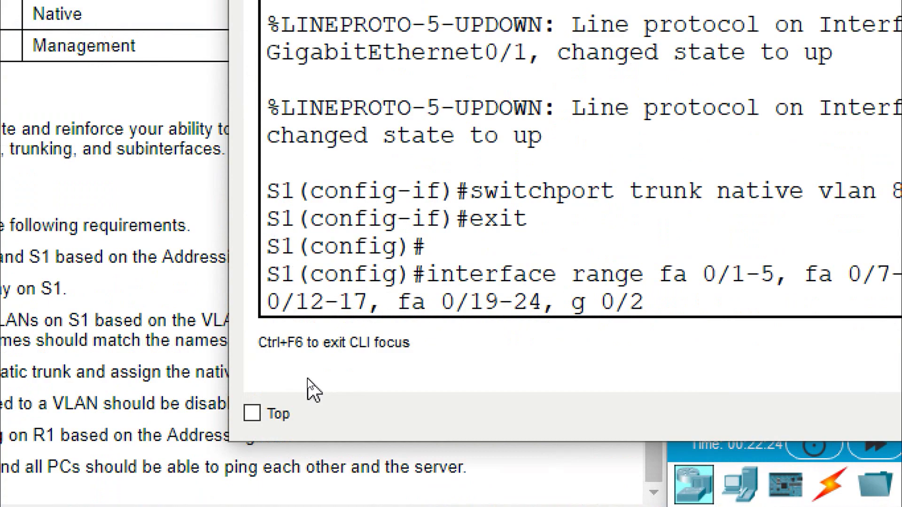
key(Return)
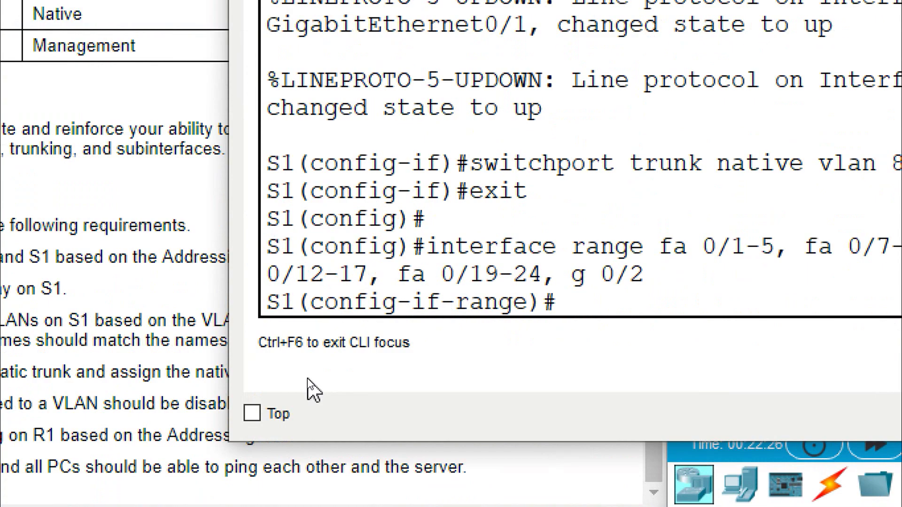
text(shutdown)
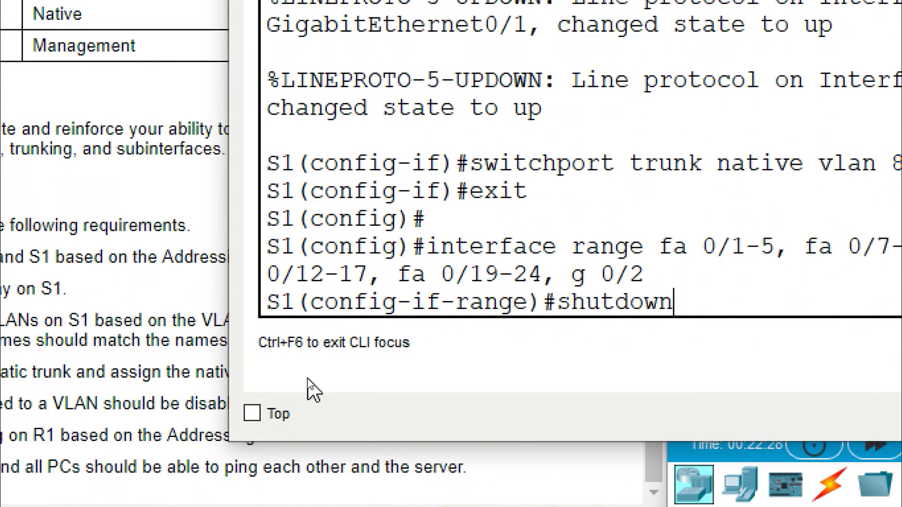
key(Return)
key(Return)
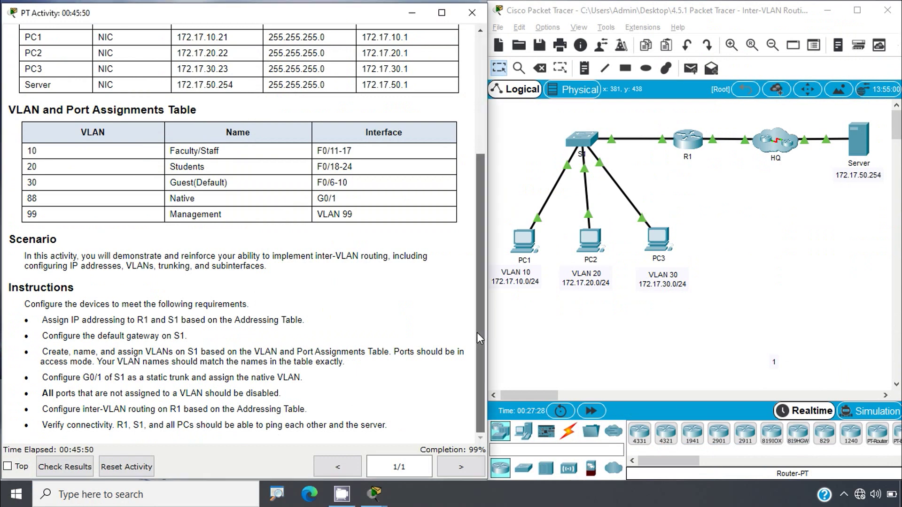
- Review R1's subinterfaces in the Addressing Table, the native VLAN in the VLAN and Port Assignments Table, and the instructions
drag(477, 331, 492, 209)
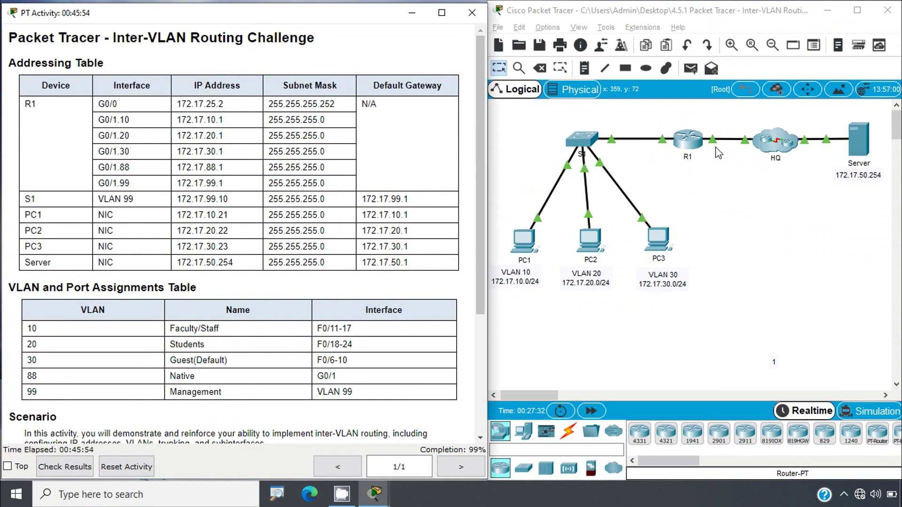
drag(484, 171, 480, 271)
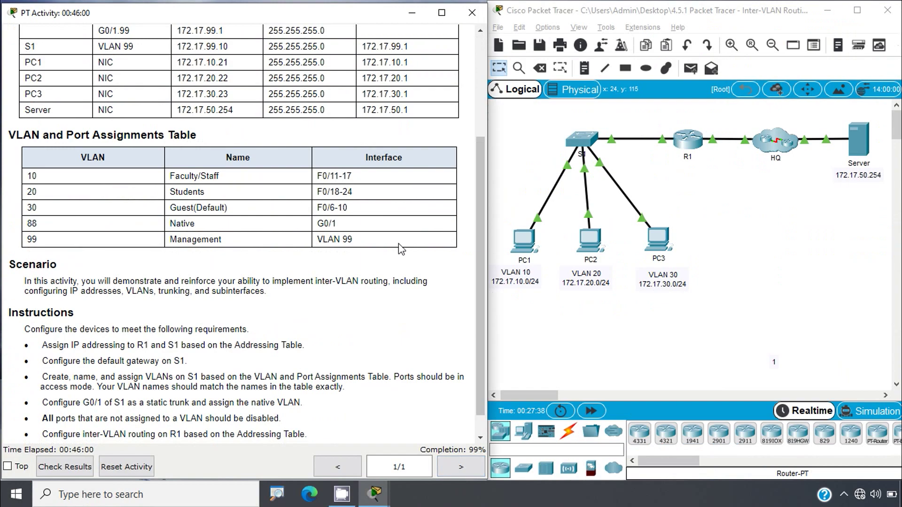
drag(483, 211, 480, 110)
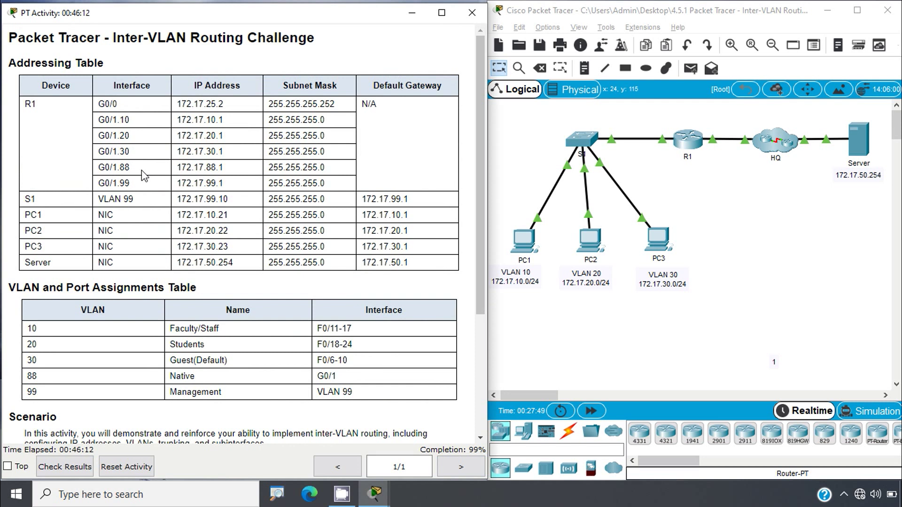
drag(196, 376, 171, 380)
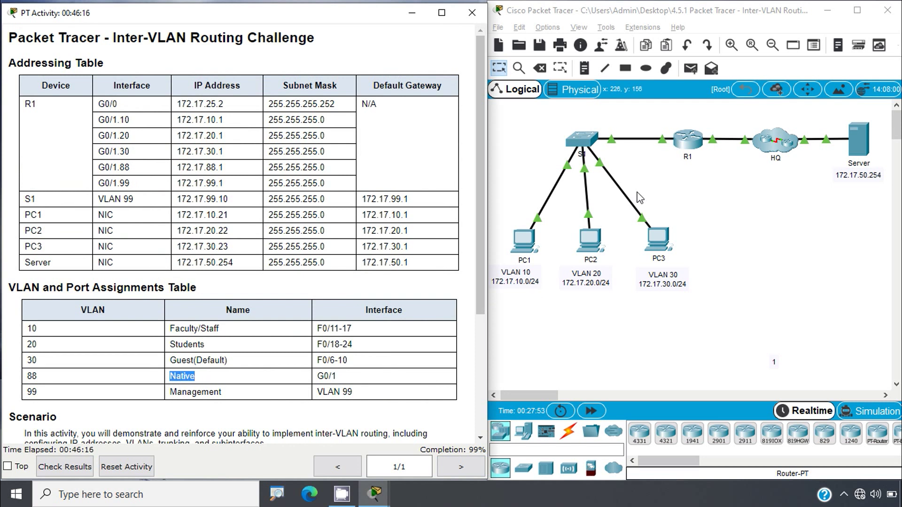
drag(474, 219, 469, 368)
click(465, 370)
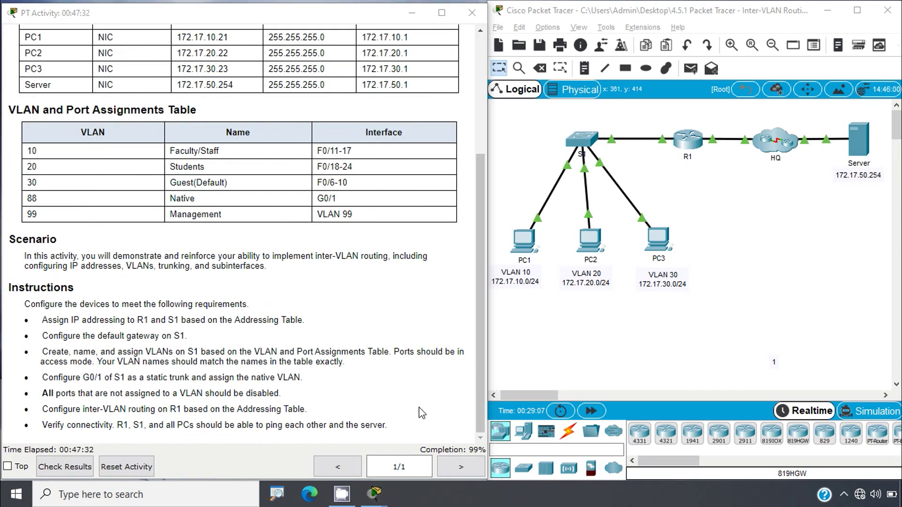
- Open R1's command line, enter privileged mode and start global configuration from the terminal
click(687, 148)
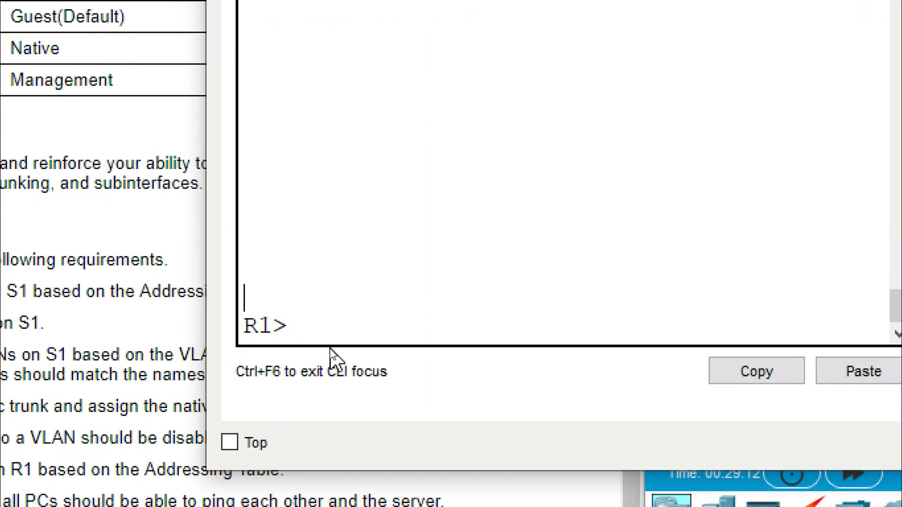
key(Return)
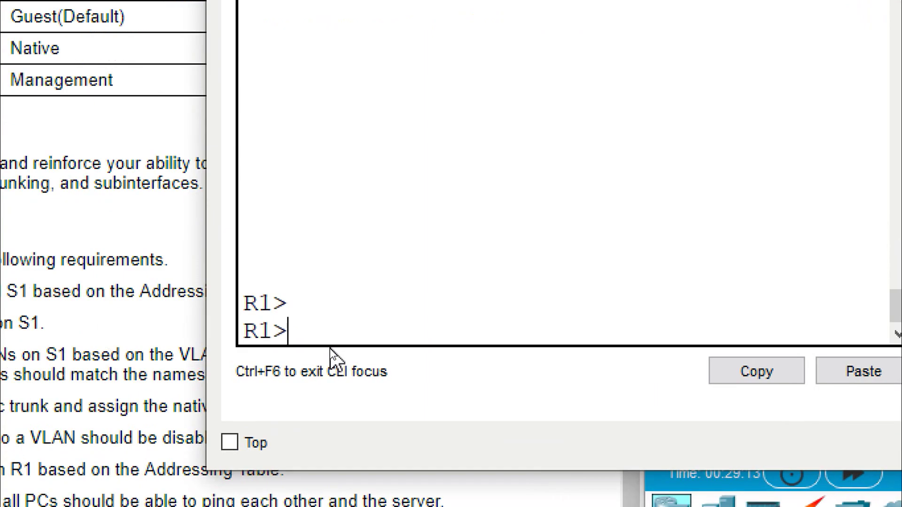
text(enable)
key(Return)
text(conf t)
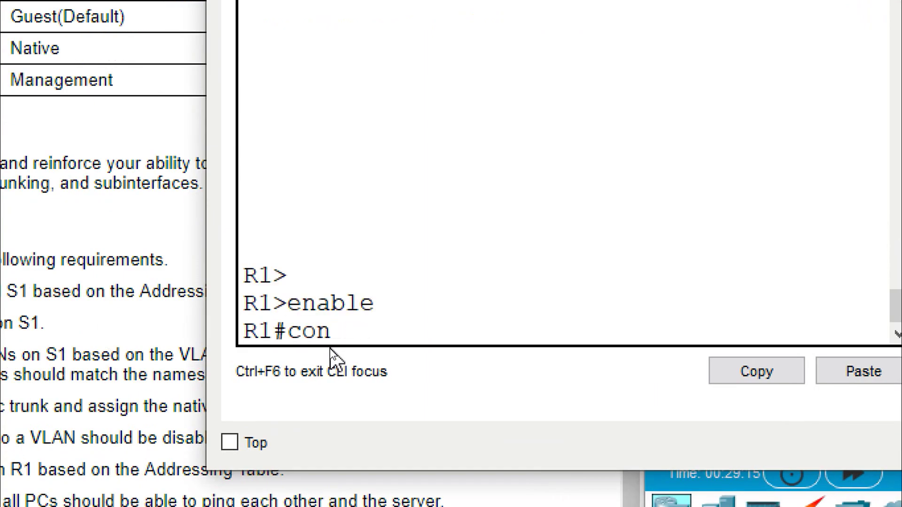
key(Return)
- Set R1's subinterface g0/1.88 to dot1q encapsulation for VLAN 88 as the native VLAN, and close R1's window
text(inter)
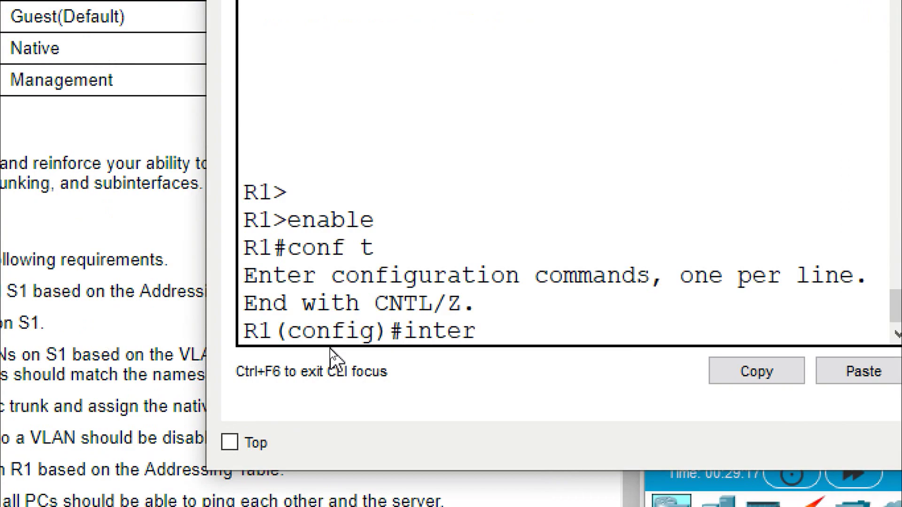
key(Tab)
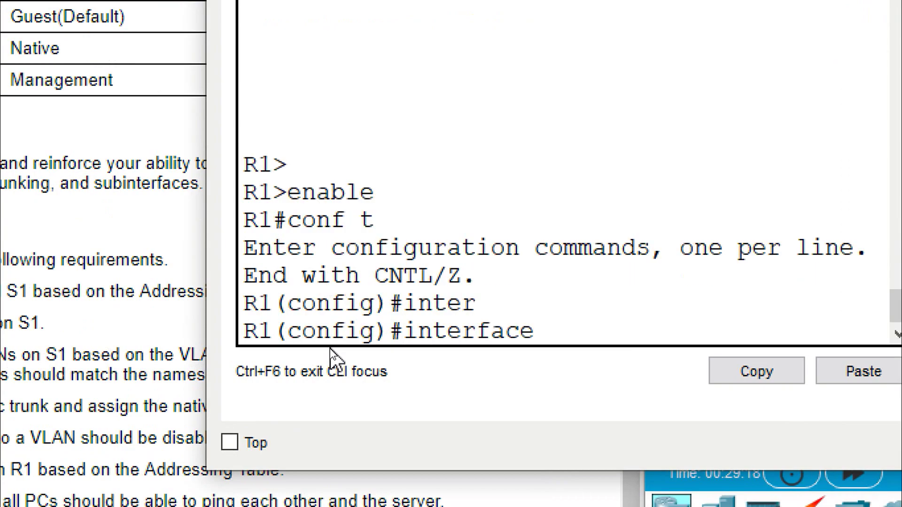
text(g0/1)
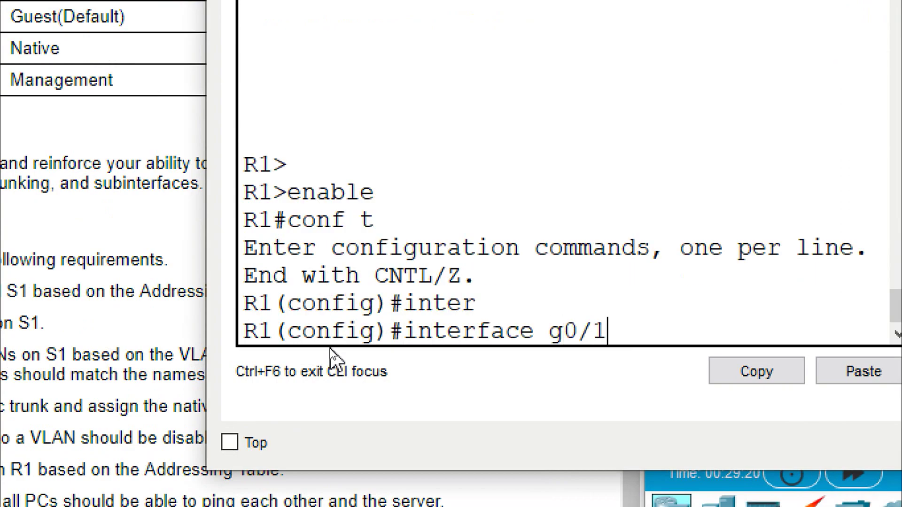
text(.88)
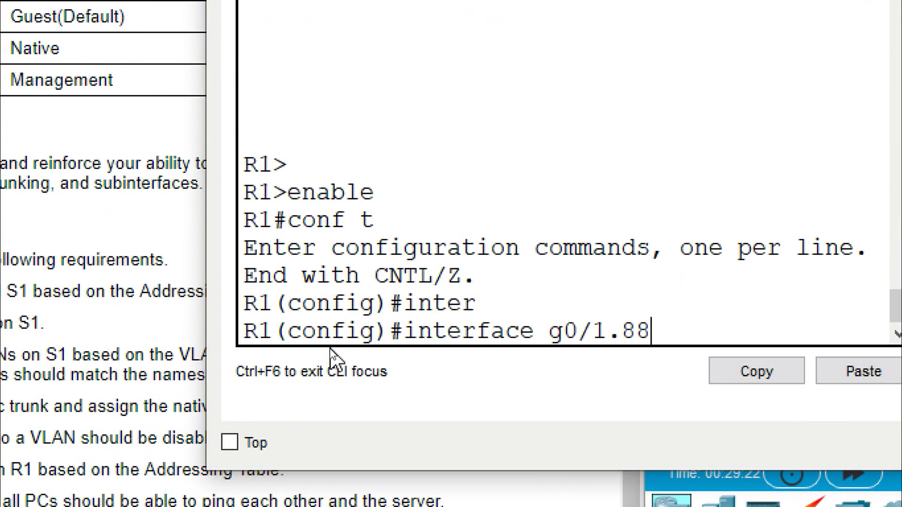
key(Return)
text(enc)
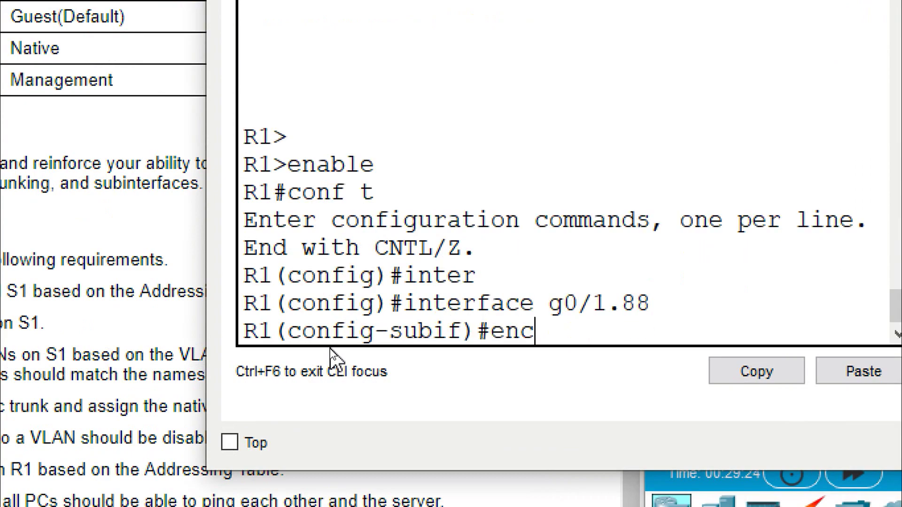
text(apsulatio)
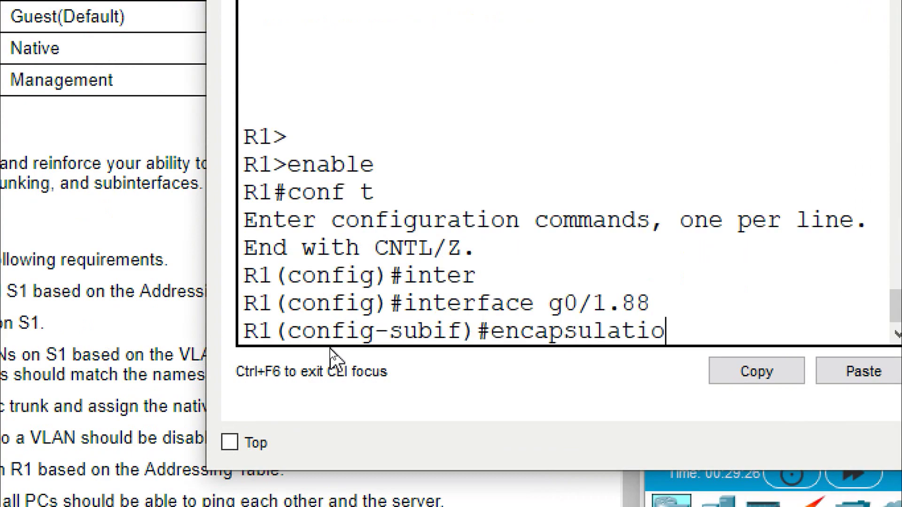
text(n dot1q )
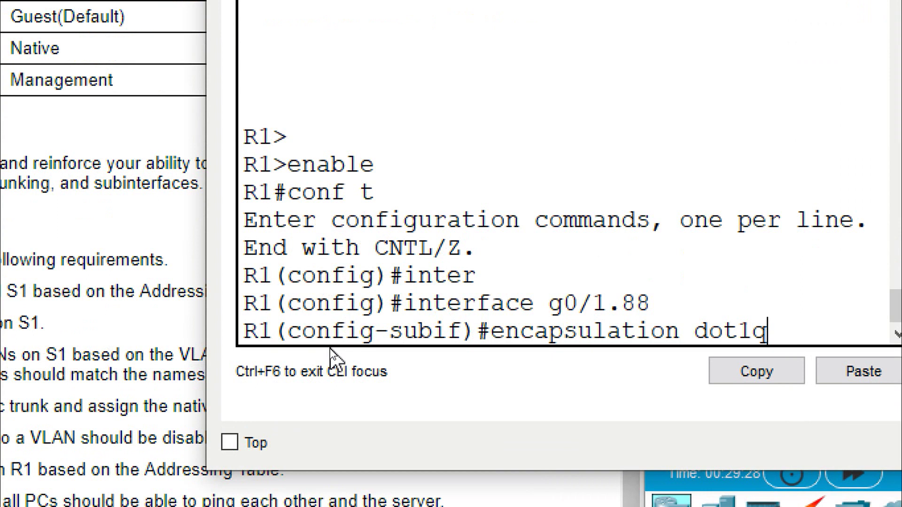
text(88)
key(question)
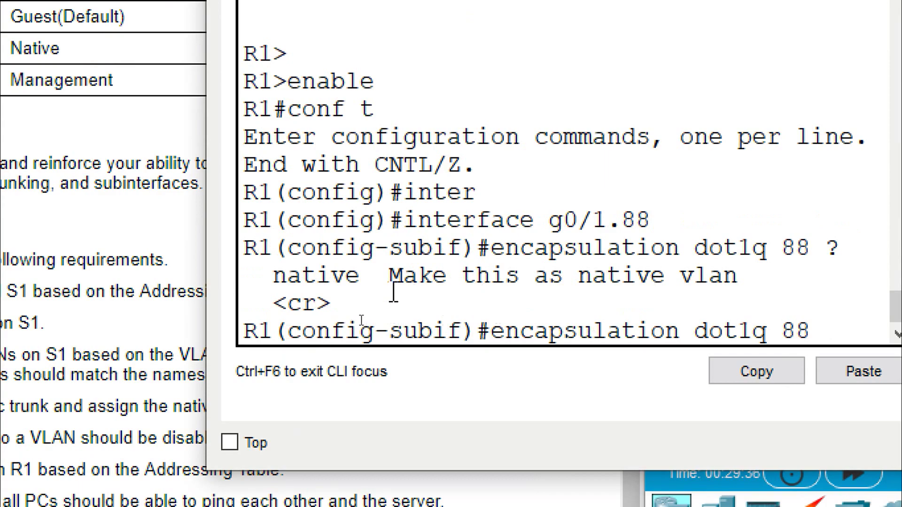
text(nat)
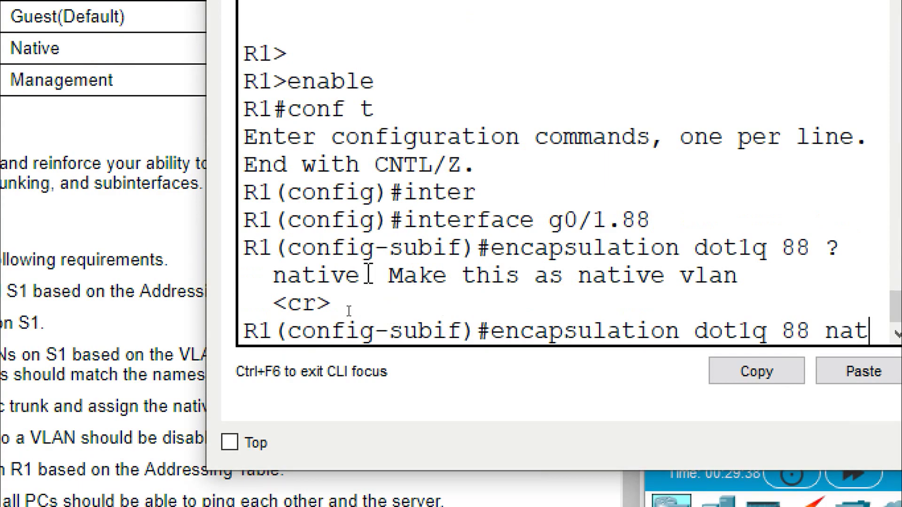
text(ive)
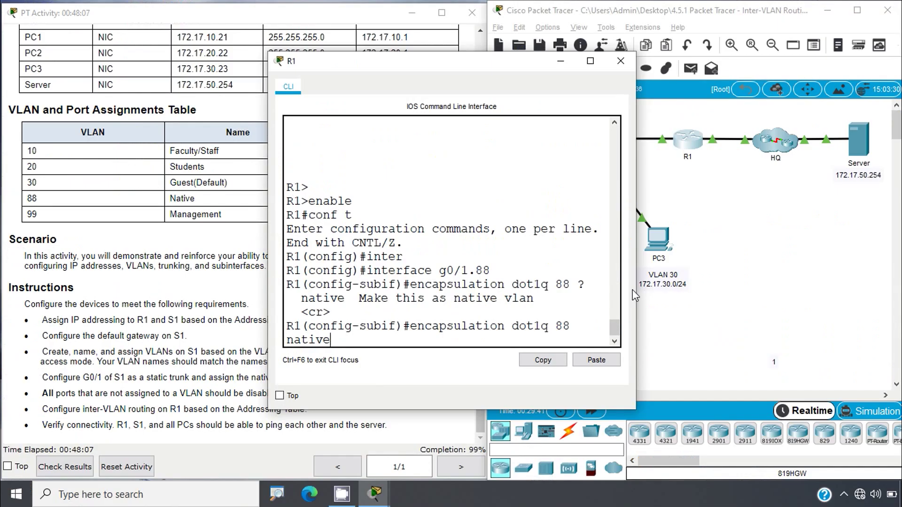
drag(635, 284, 724, 287)
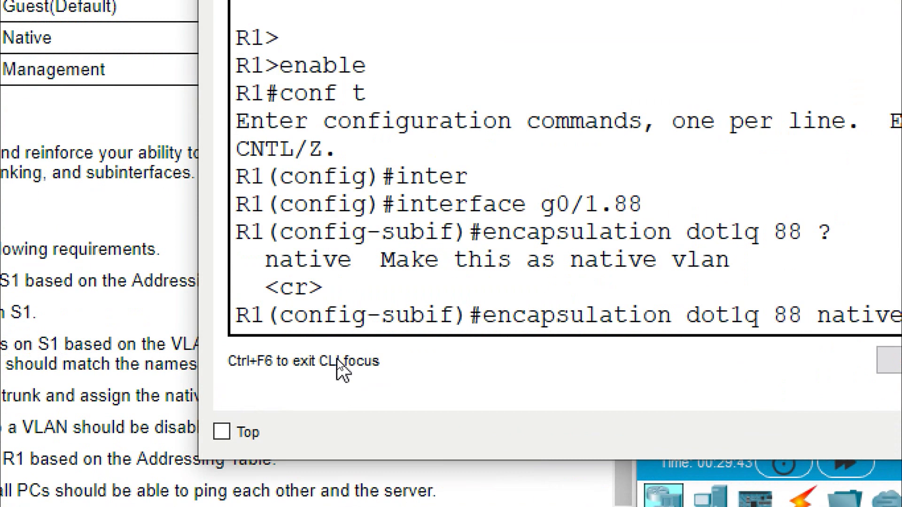
key(Return)
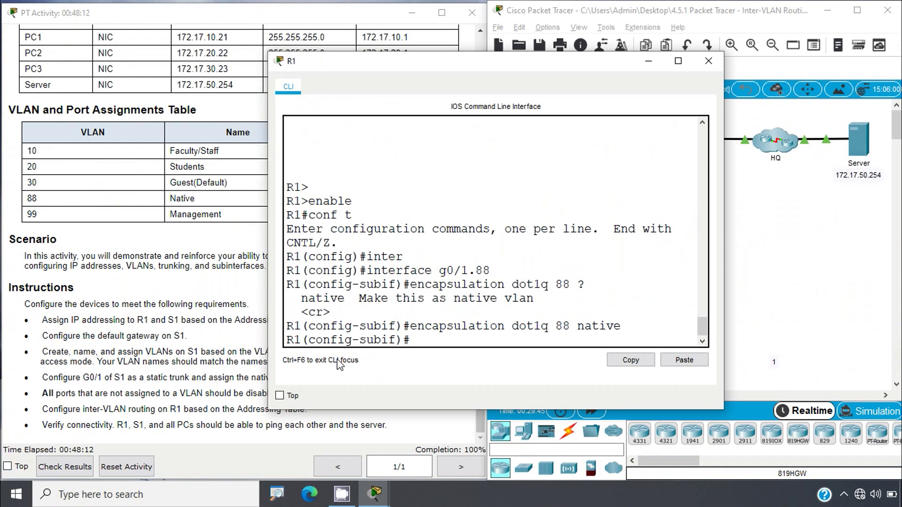
click(709, 60)
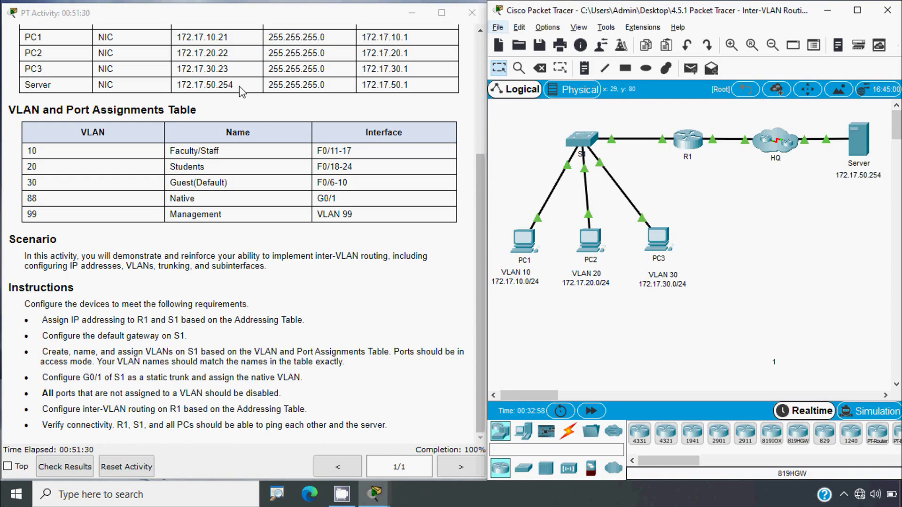
- Copy the server's IP address from the Addressing Table and ping 172.17.50.254 from PC1's command prompt
drag(240, 87, 179, 90)
key(ctrl+c)
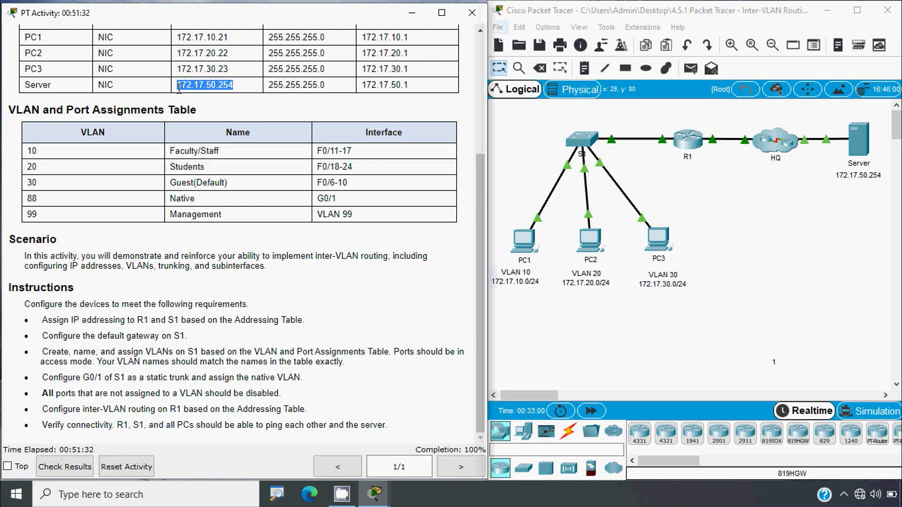
click(522, 240)
click(547, 182)
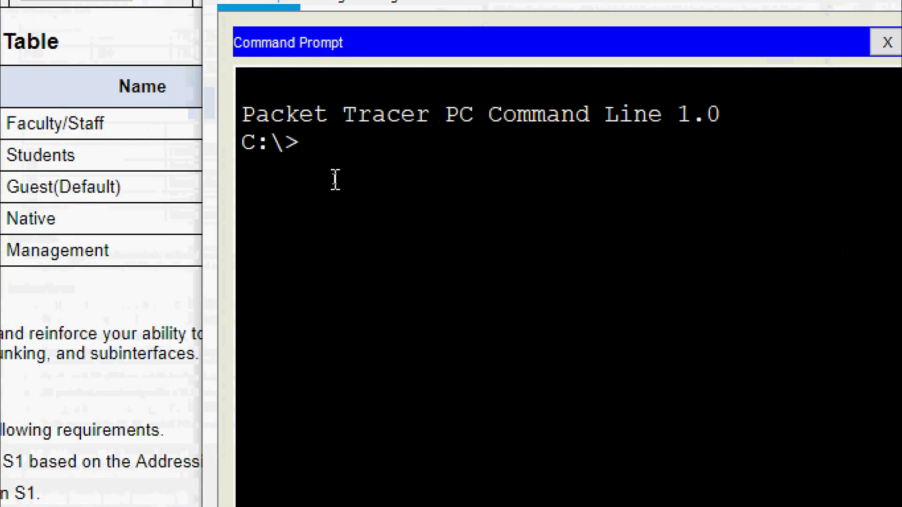
text(ping)
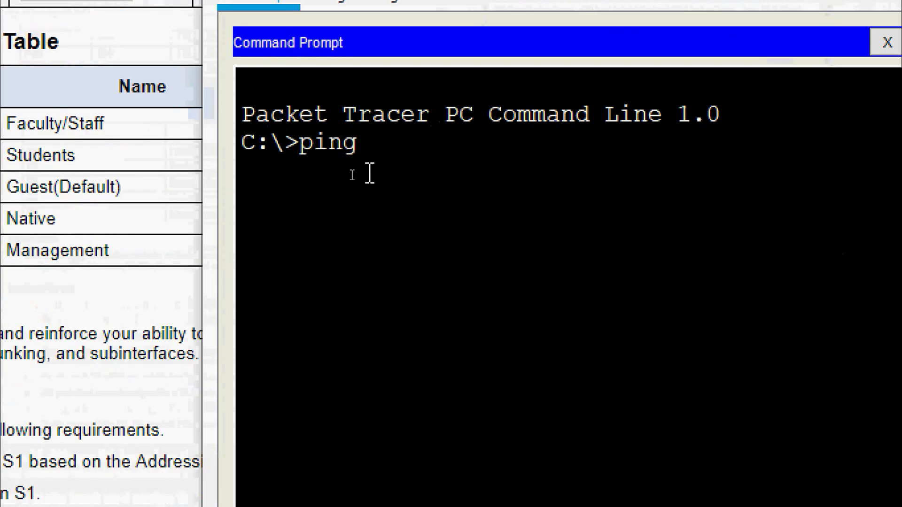
right_click(383, 144)
click(405, 190)
key(Return)
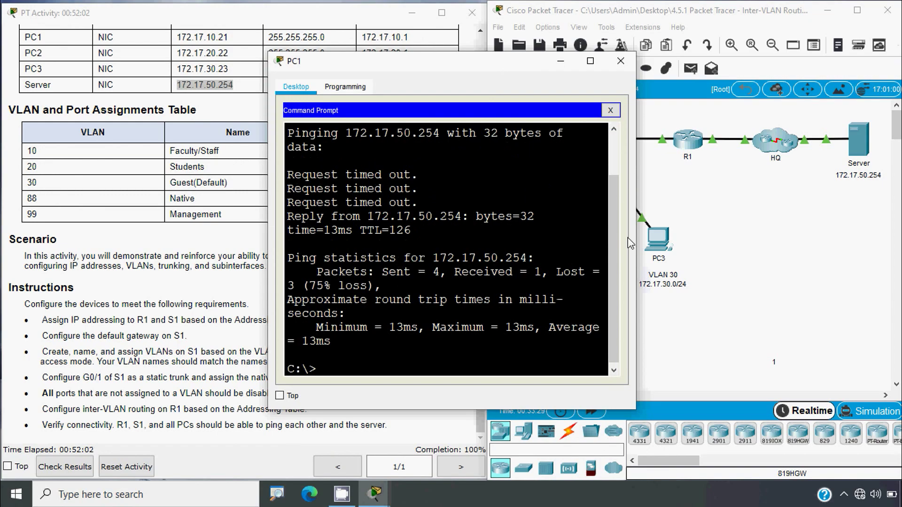
- Review PC1's ping replies in a wider window, repeat the ping to 172.17.50.254, and close PC1's window
drag(638, 229, 718, 229)
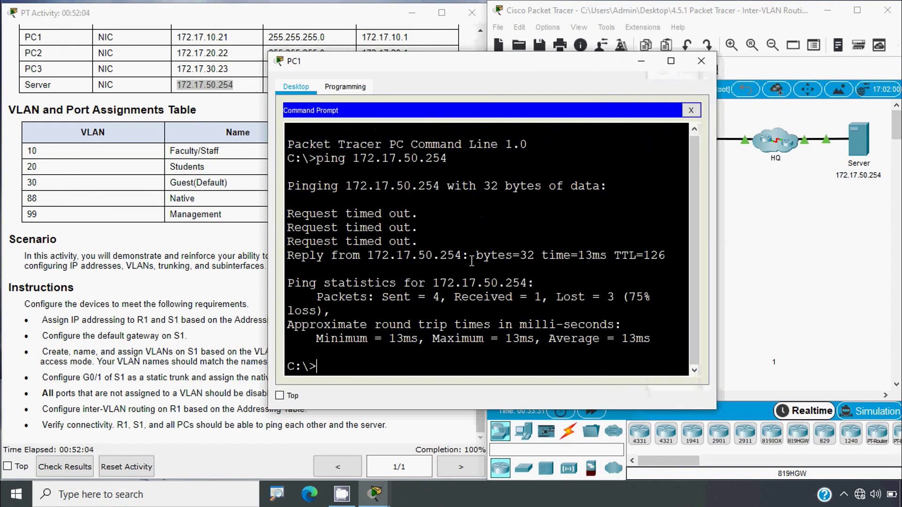
drag(416, 241, 284, 215)
triple_click(291, 255)
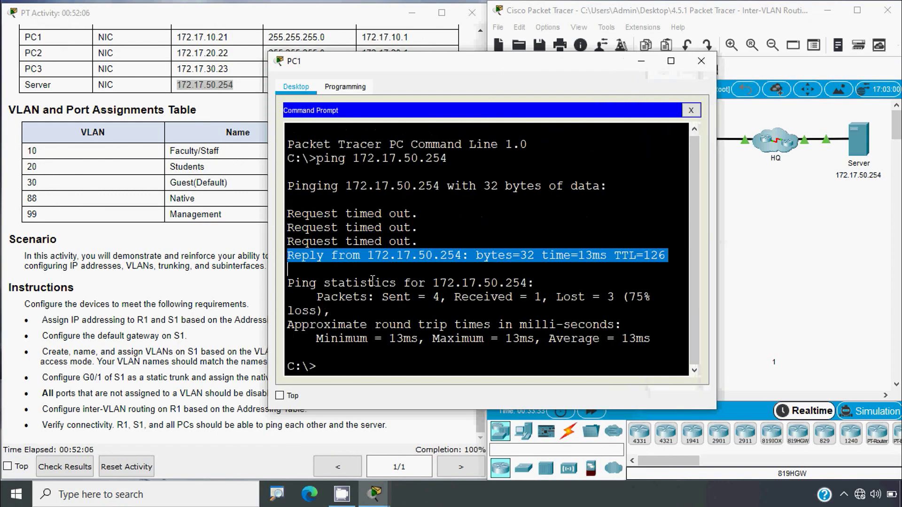
click(342, 373)
key(Up)
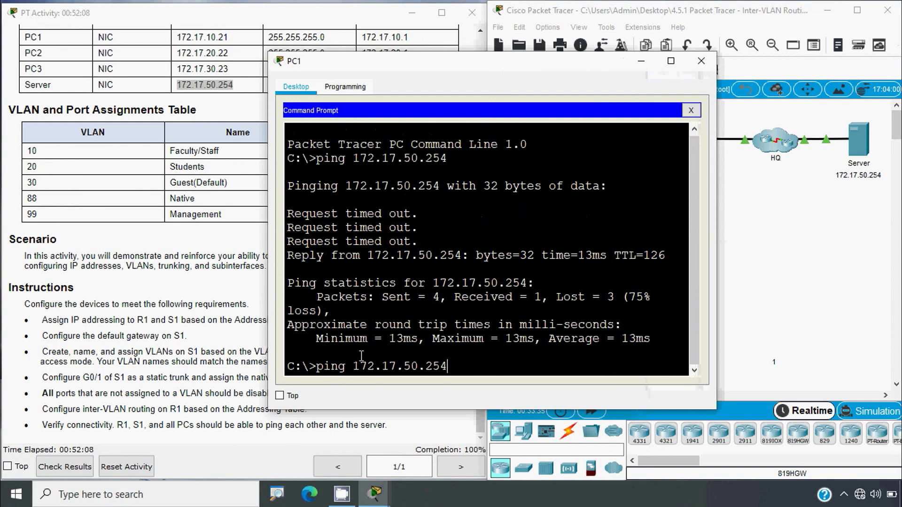
key(Return)
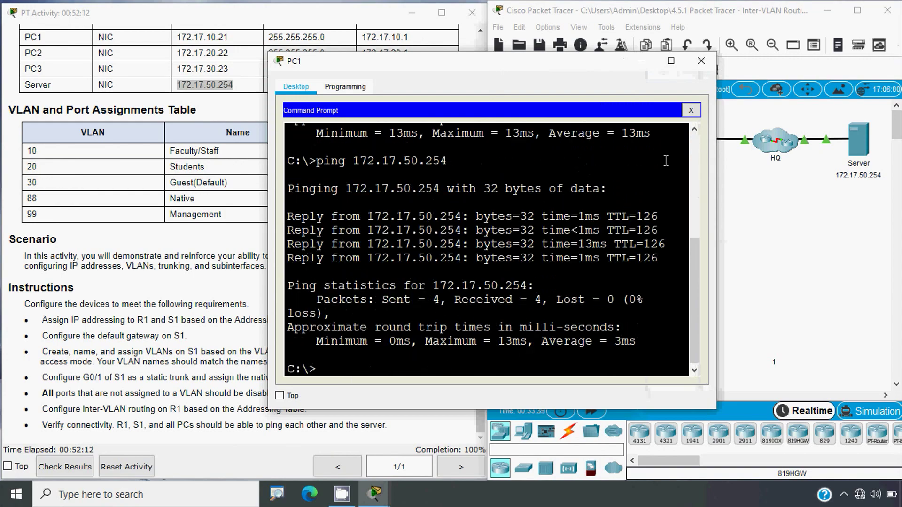
click(701, 61)
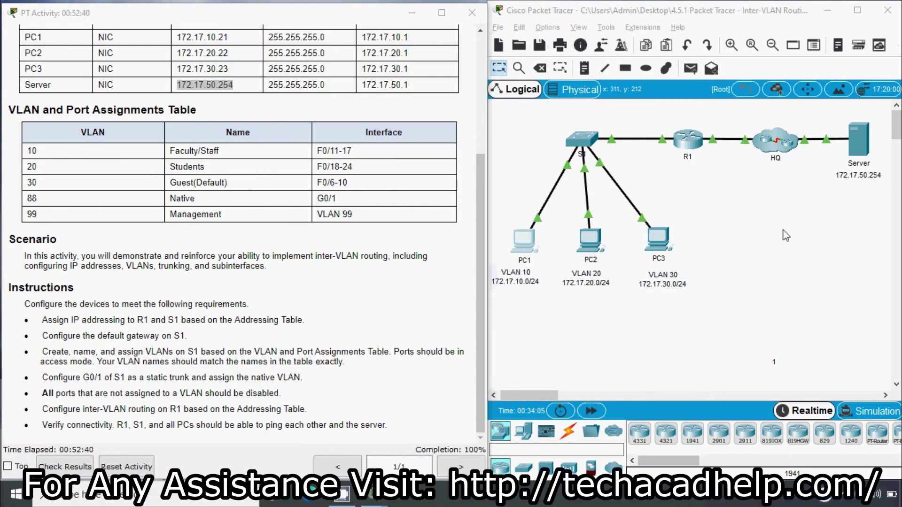
- Ping the server at 172.17.50.254 from PC2's command prompt, review the replies in a wider window, and close PC2's window
click(590, 245)
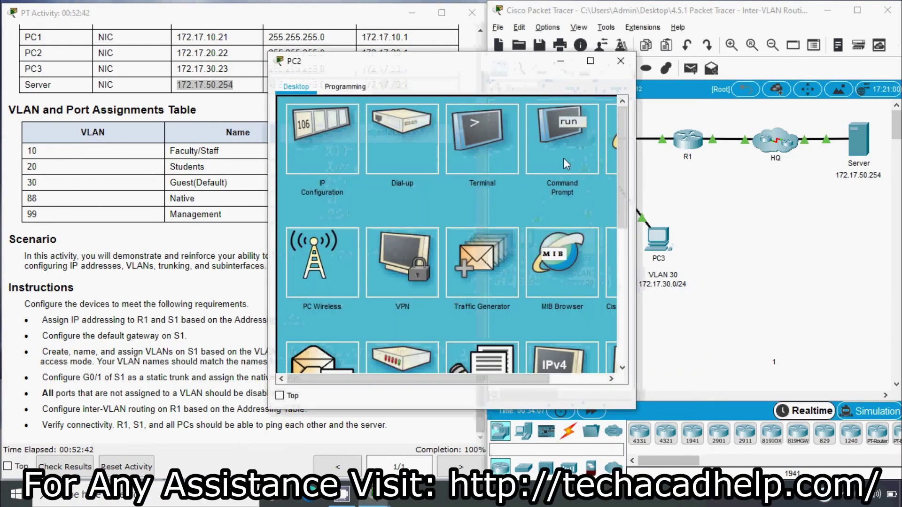
click(563, 158)
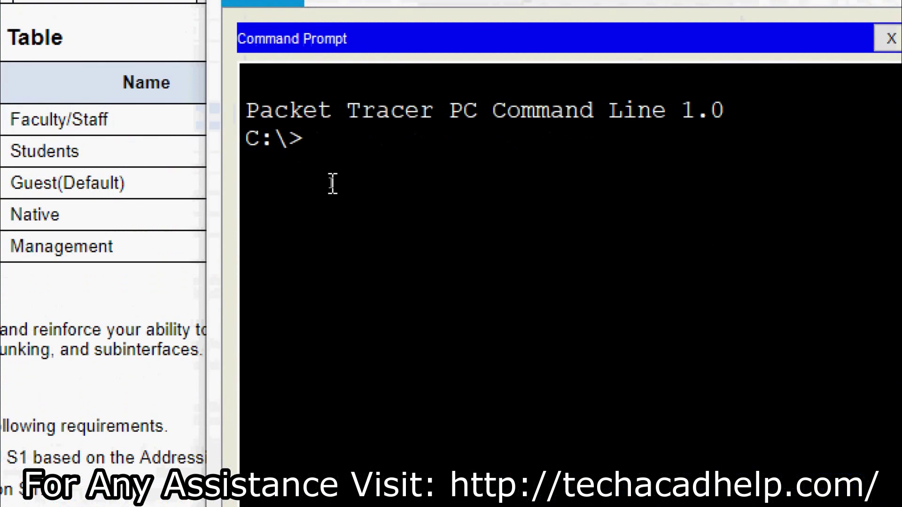
text(piong)
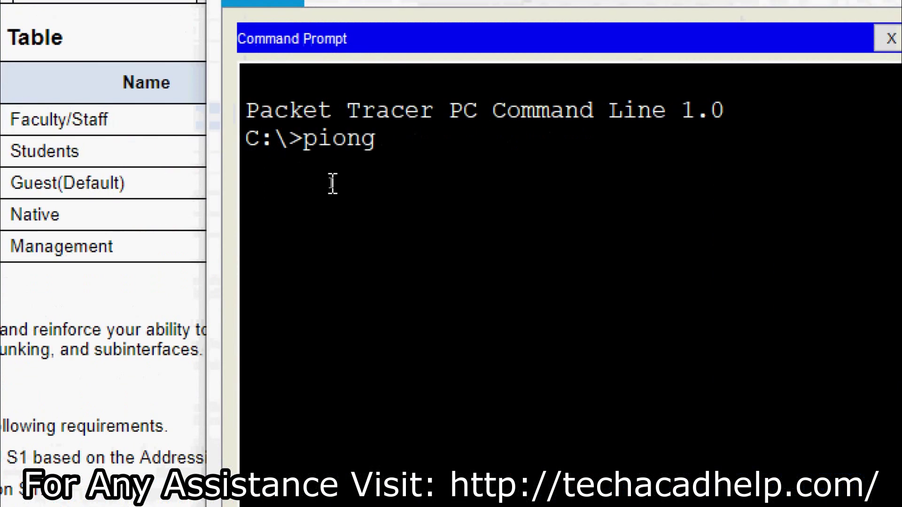
key(BackSpace)
key(BackSpace)
key(BackSpace)
key(BackSpace)
text(ng)
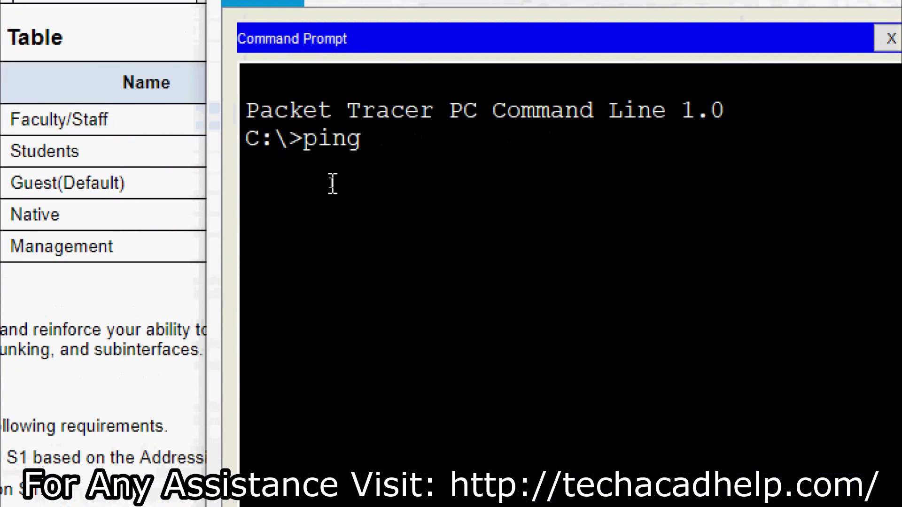
right_click(385, 138)
click(403, 179)
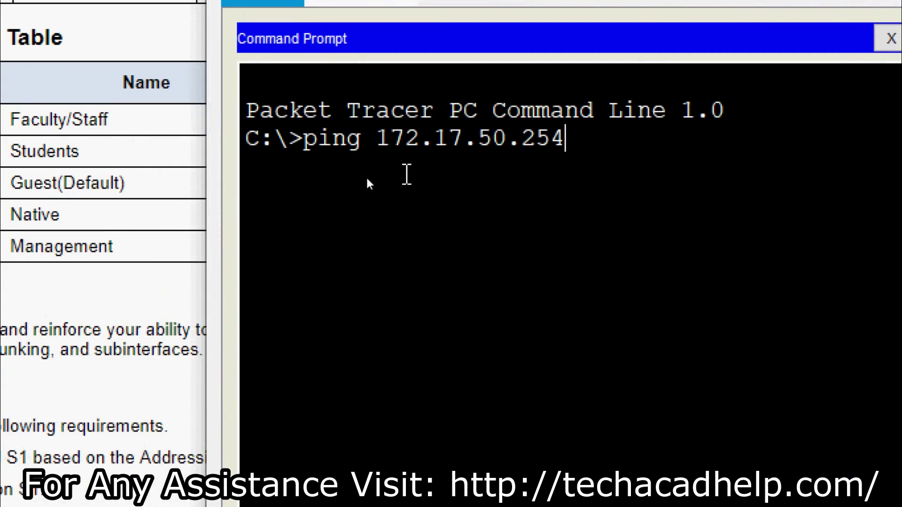
key(Return)
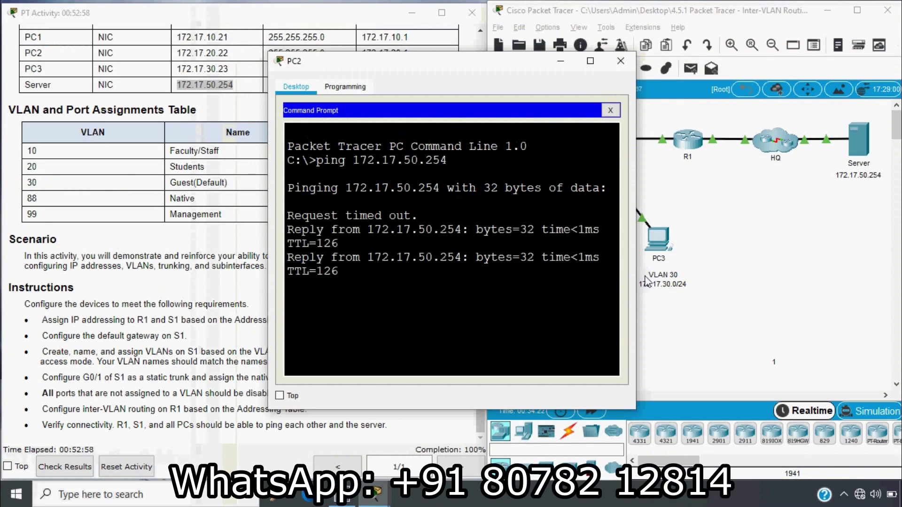
drag(636, 257, 718, 257)
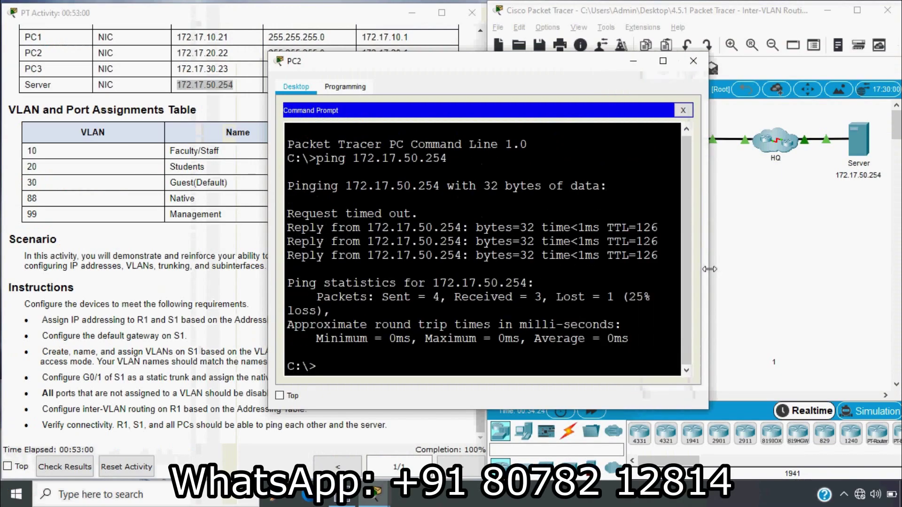
click(704, 60)
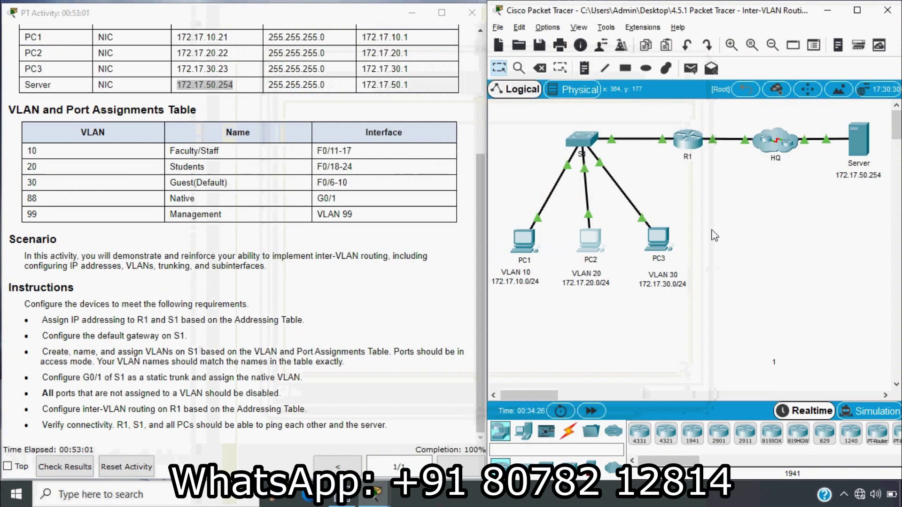
- Ping the server at 172.17.50.254 from PC3's command prompt, check the replies in a wider window, and close PC3's window
click(662, 245)
click(557, 146)
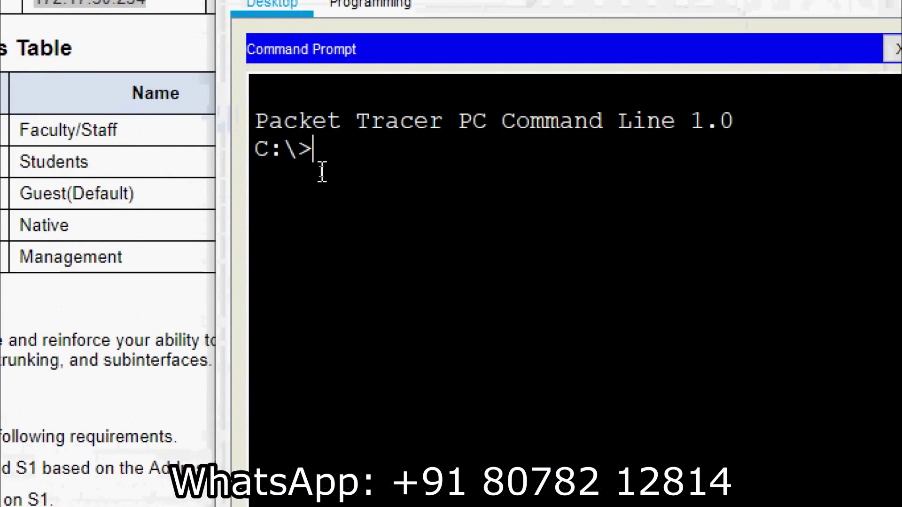
text(ping)
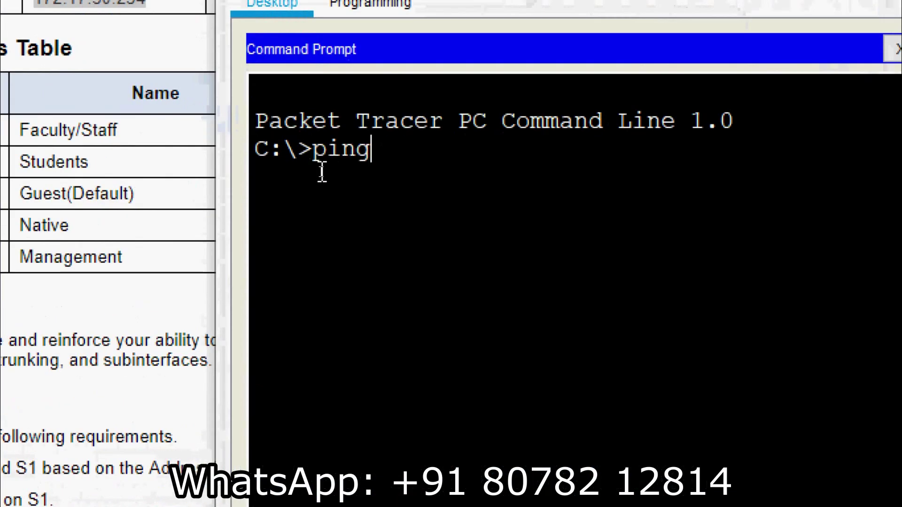
right_click(378, 158)
click(416, 206)
key(Return)
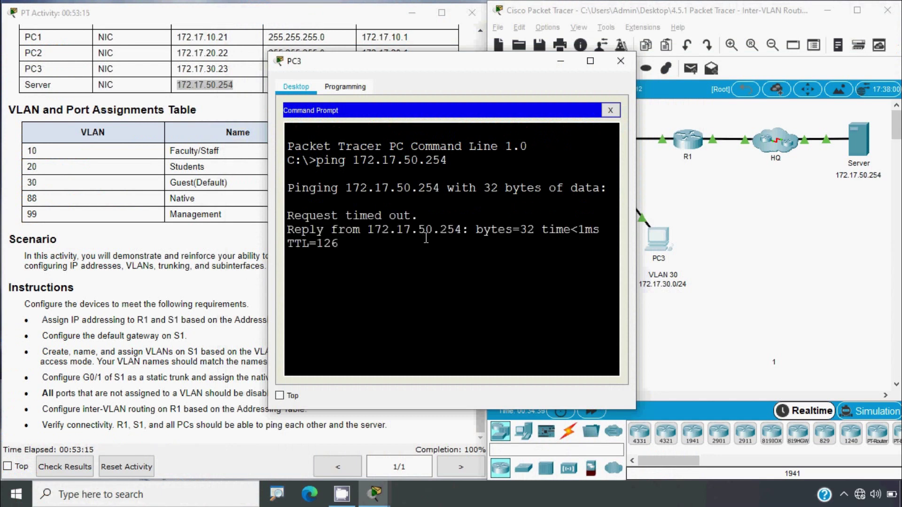
drag(637, 244, 714, 244)
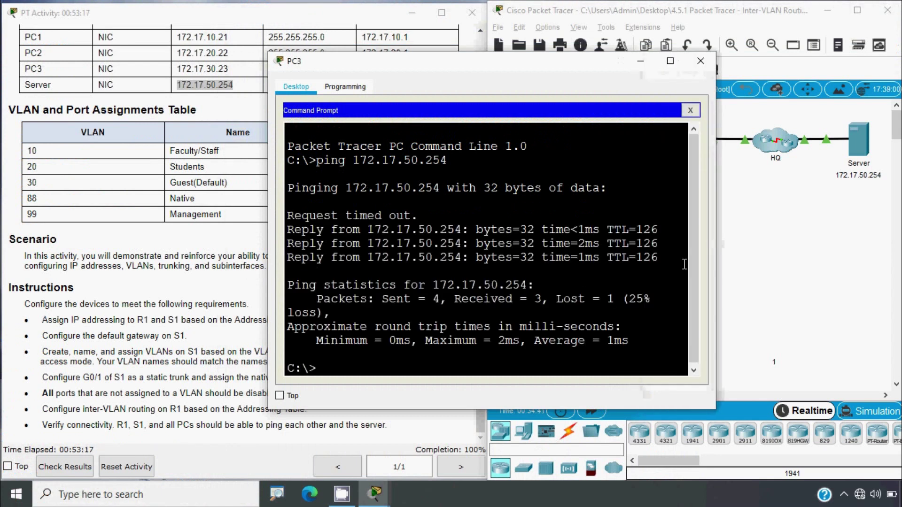
click(700, 61)
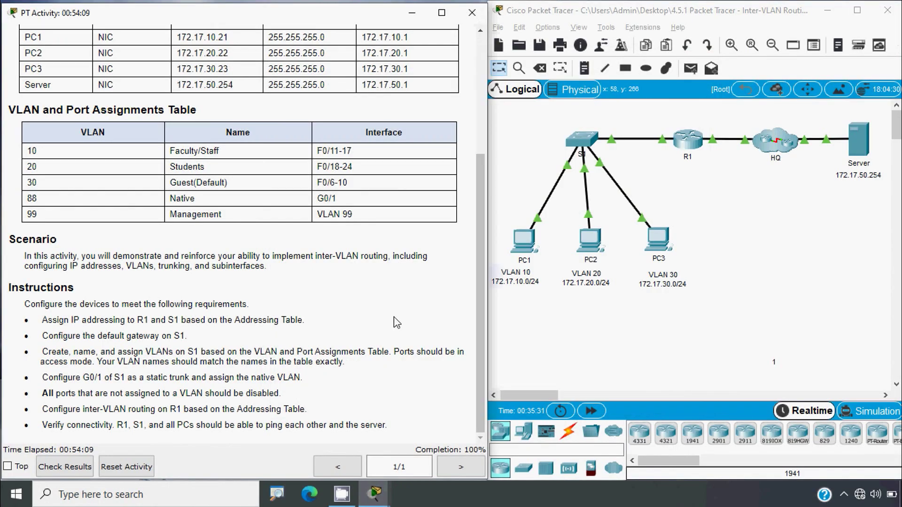
drag(474, 312, 469, 176)
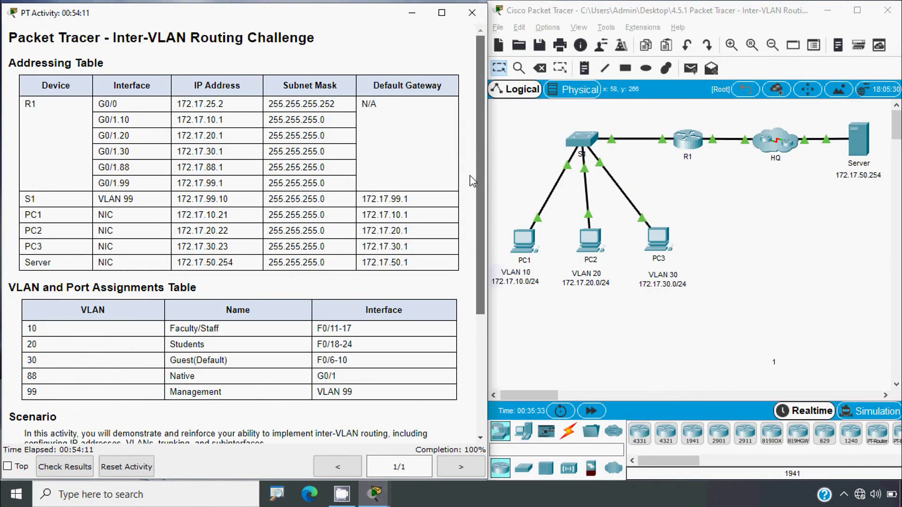